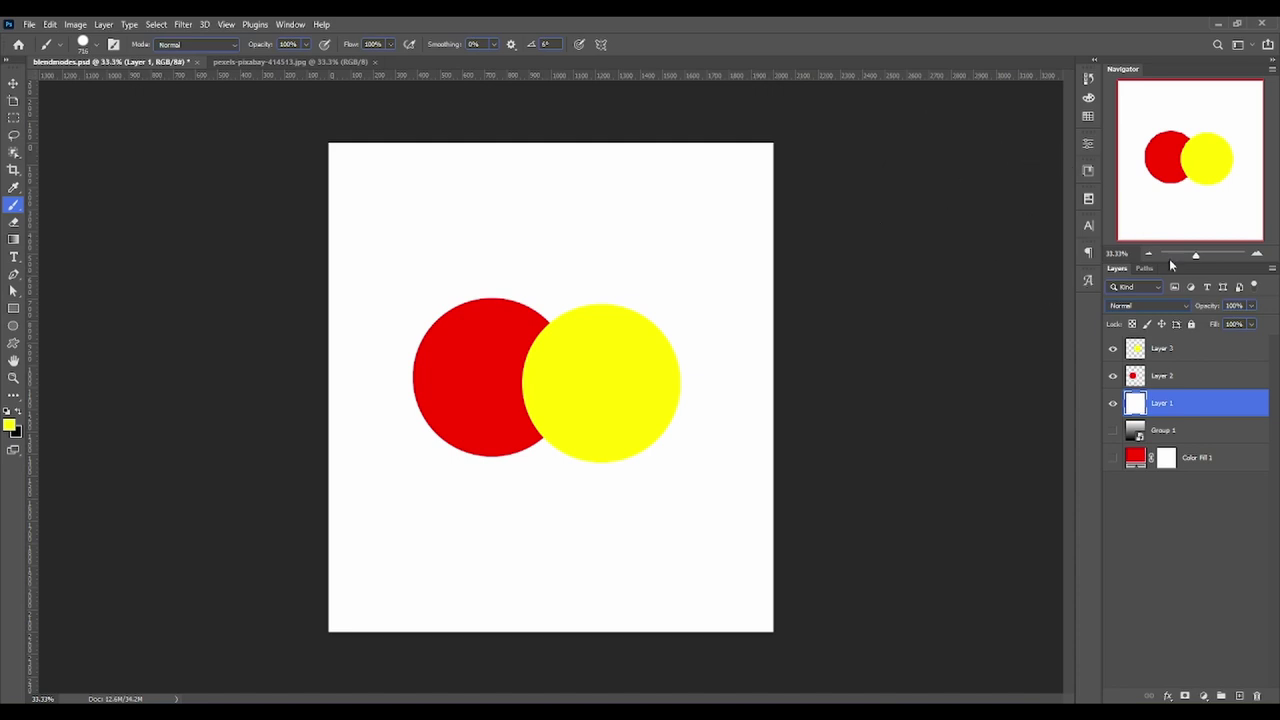
- Hide Layer 1's white background, leaving the red and yellow circles on transparency
left_click(1148, 305)
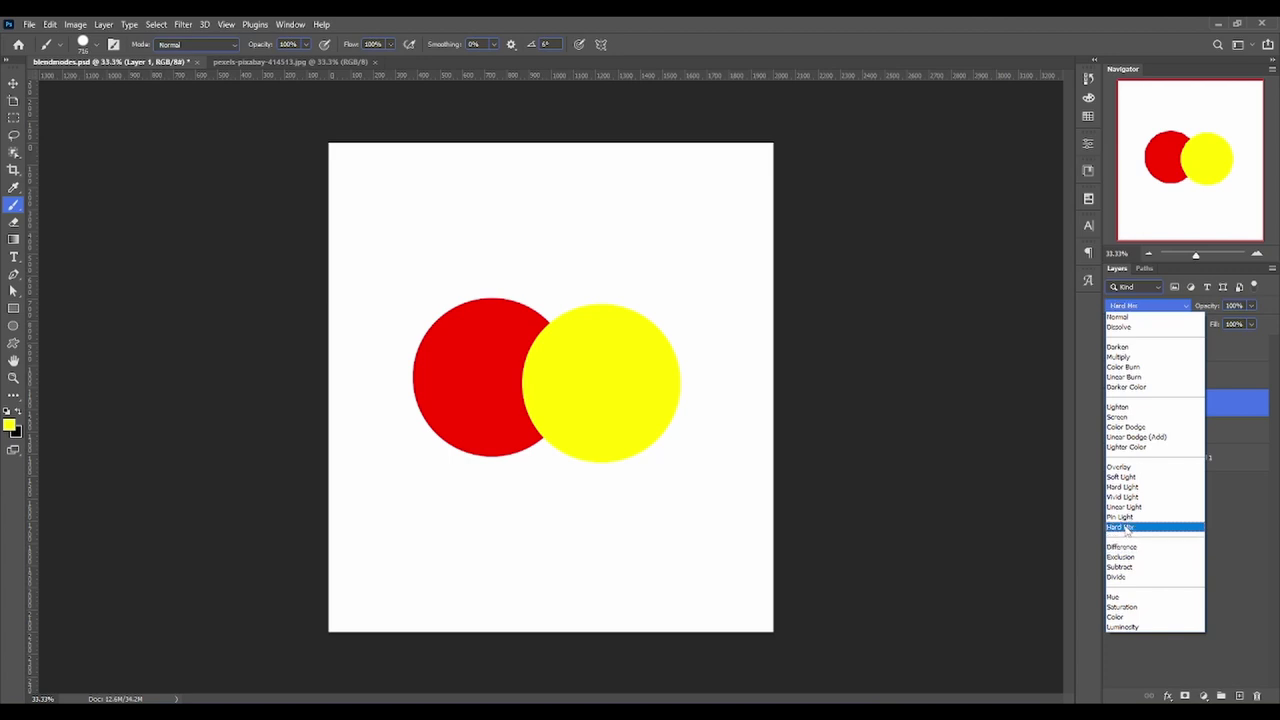
left_click(1220, 471)
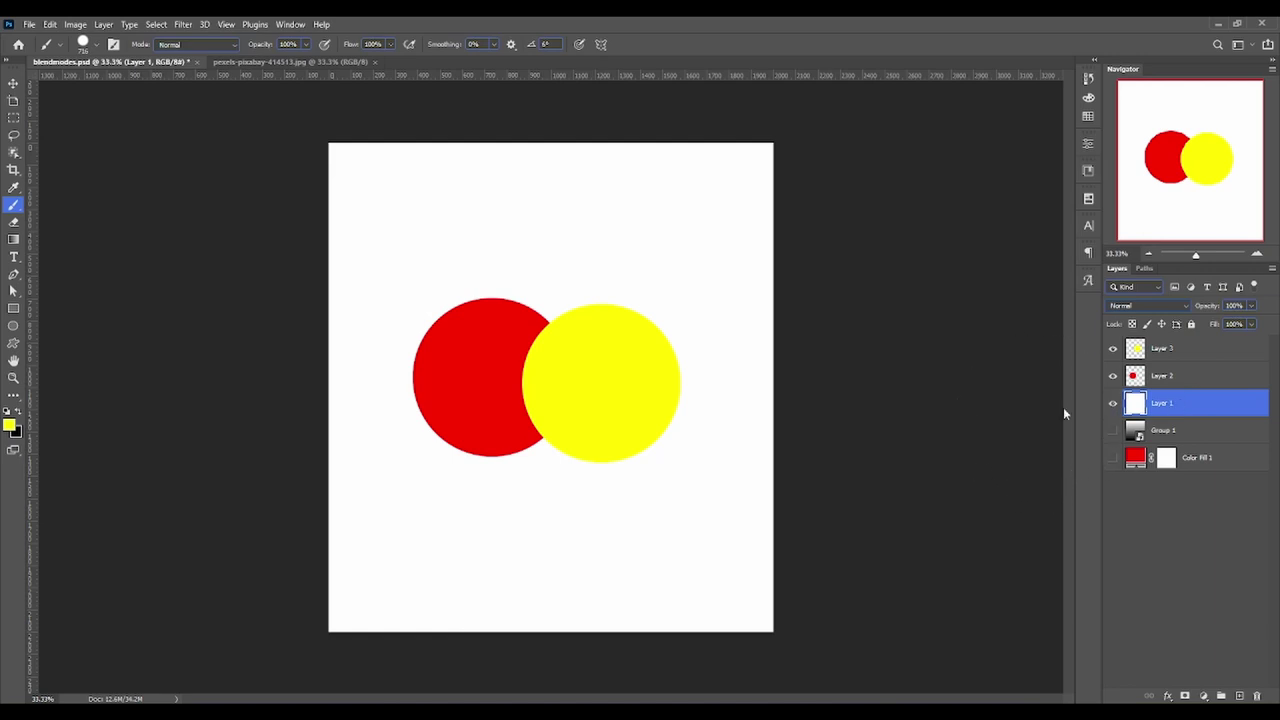
left_click(1112, 403)
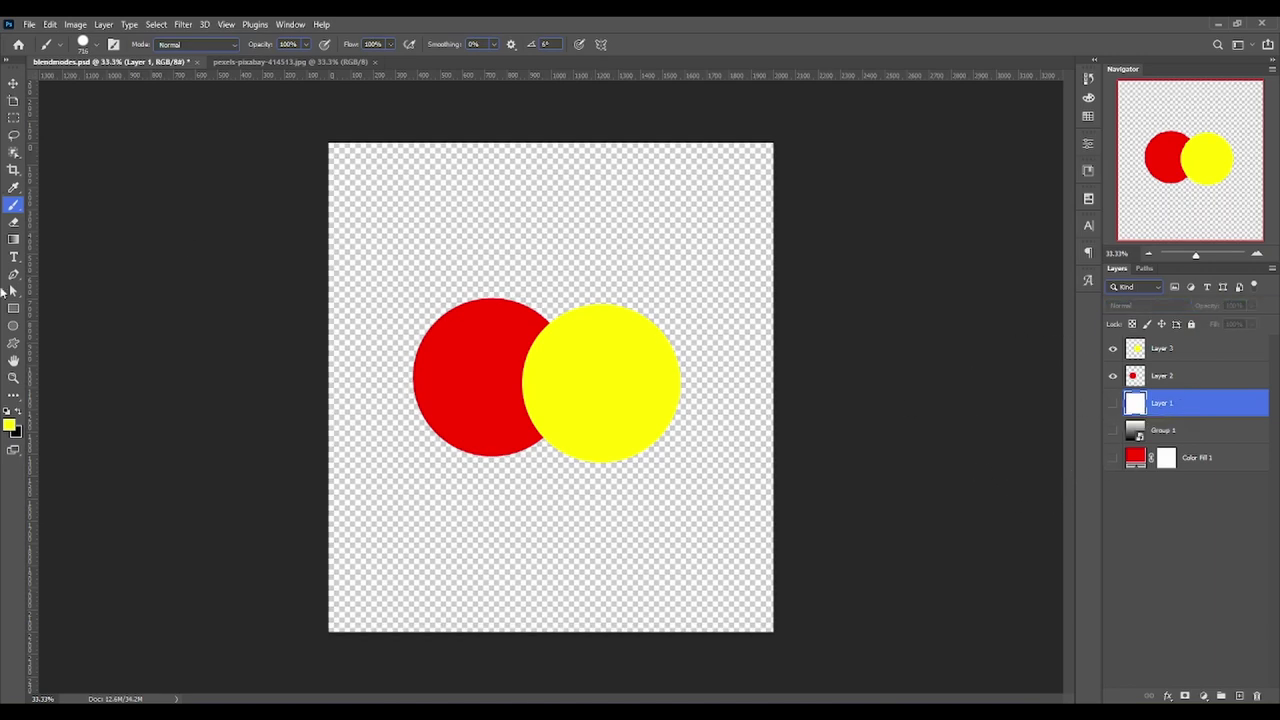
- Eyedrop the red circle to make pure red (255, 0, 0) the foreground colour
left_click(1214, 360)
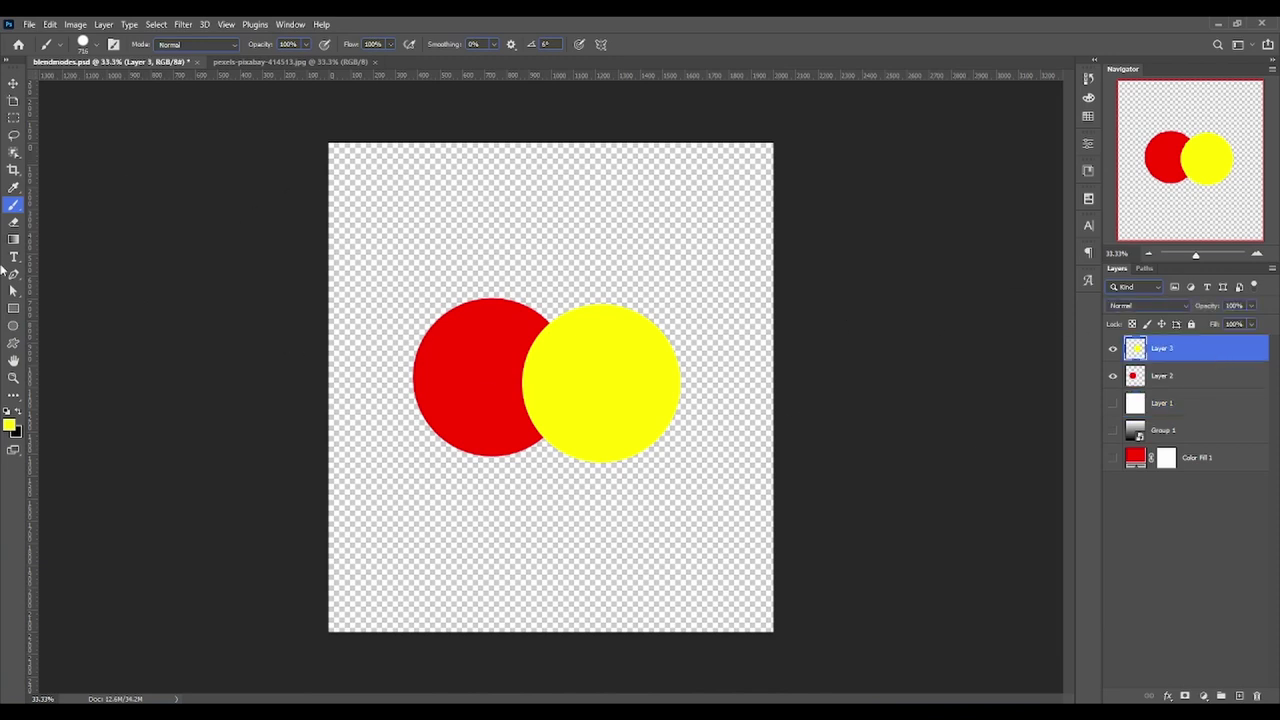
left_click(9, 425)
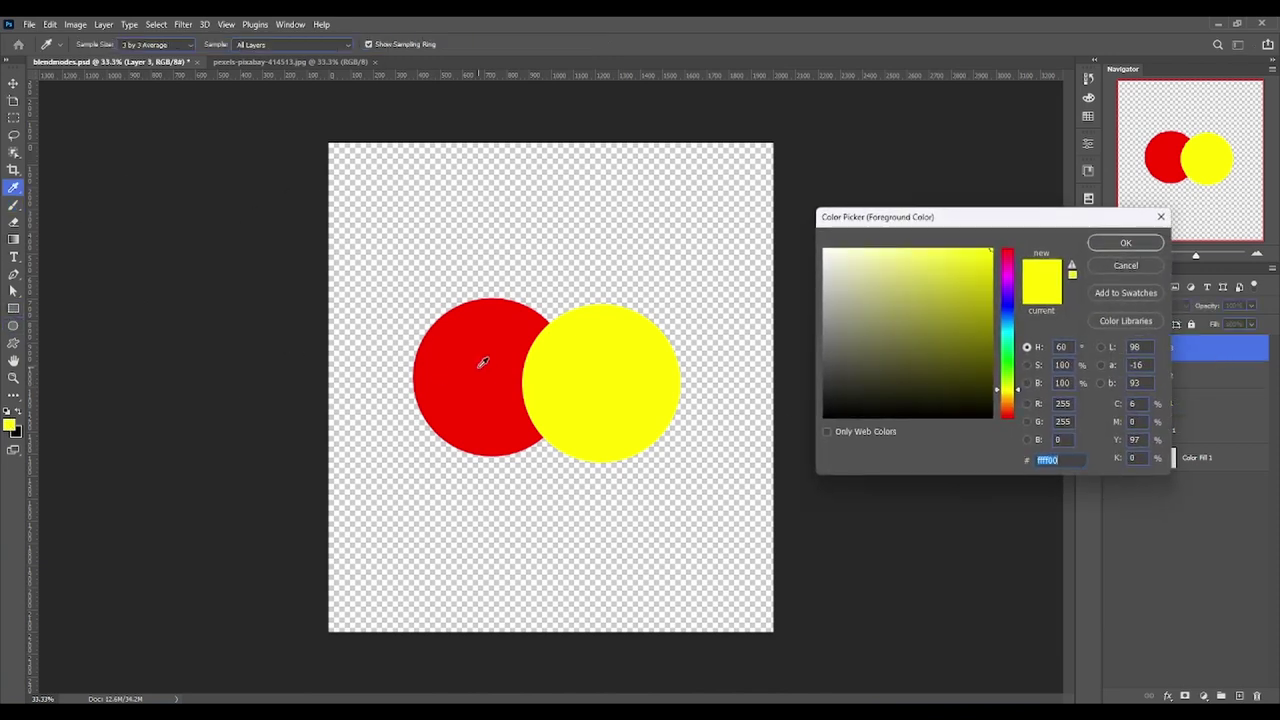
left_click(482, 362)
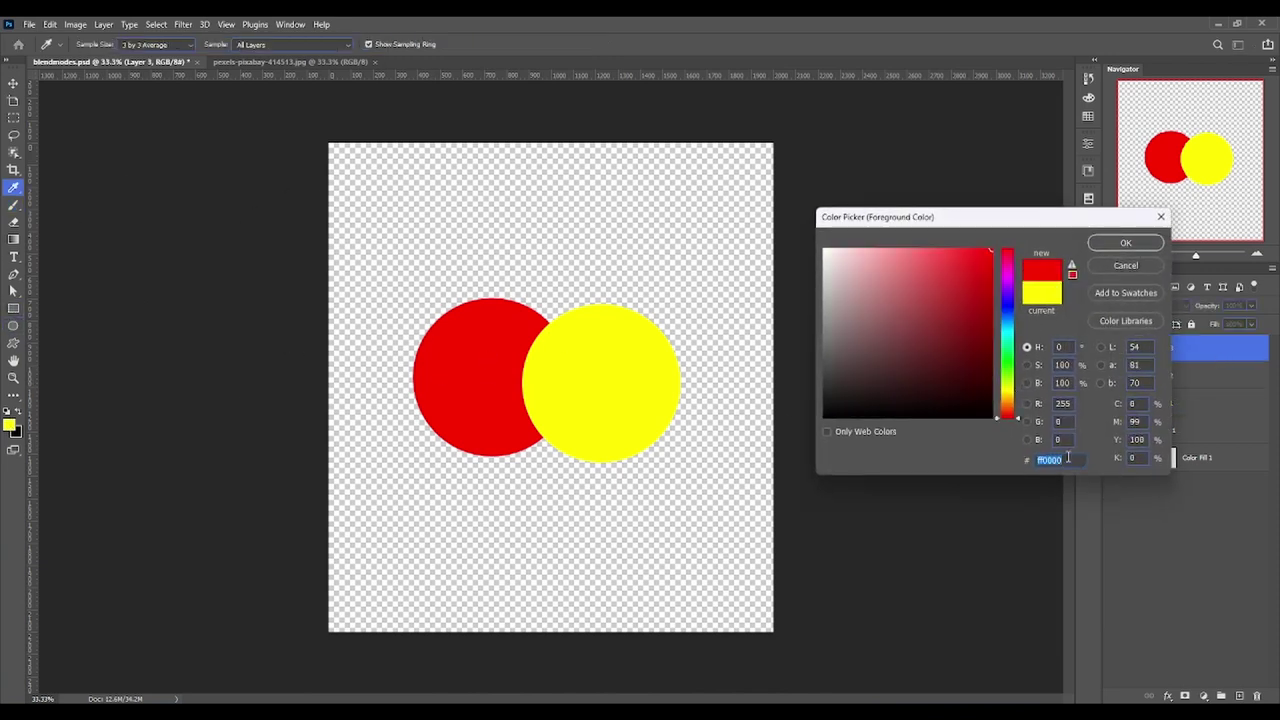
left_click(1128, 243)
left_click(1113, 347)
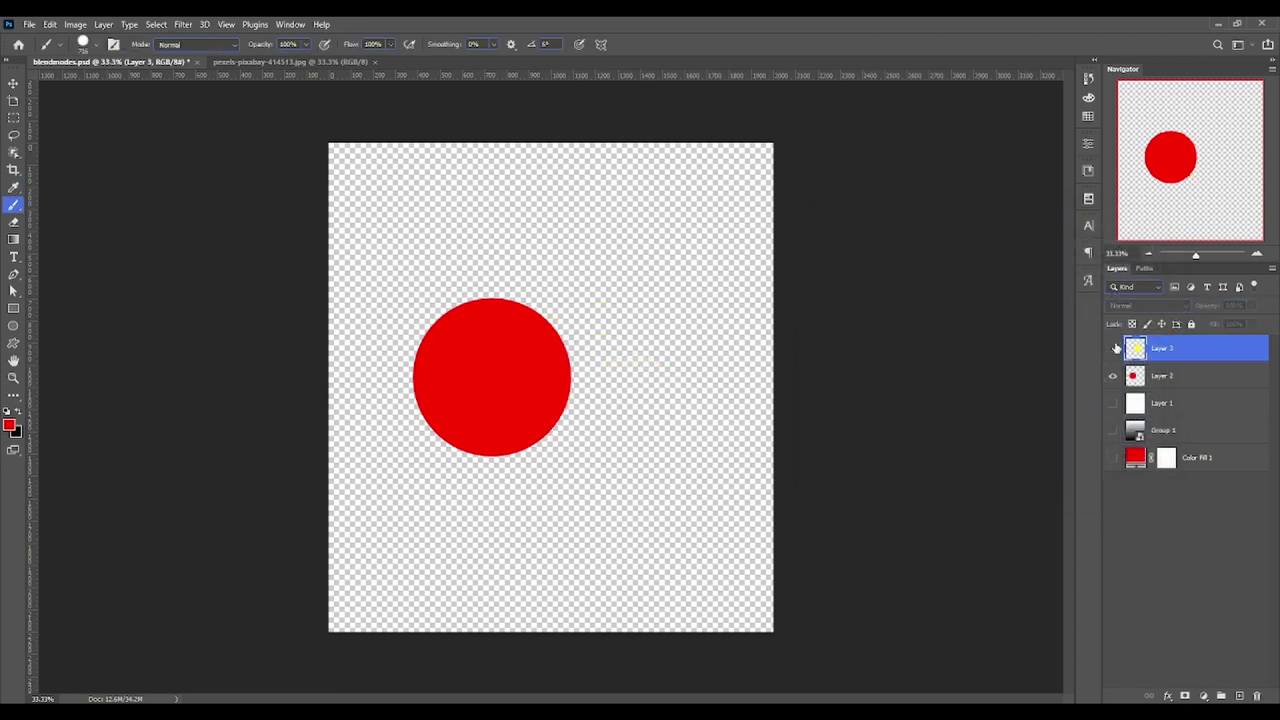
left_click(1114, 376)
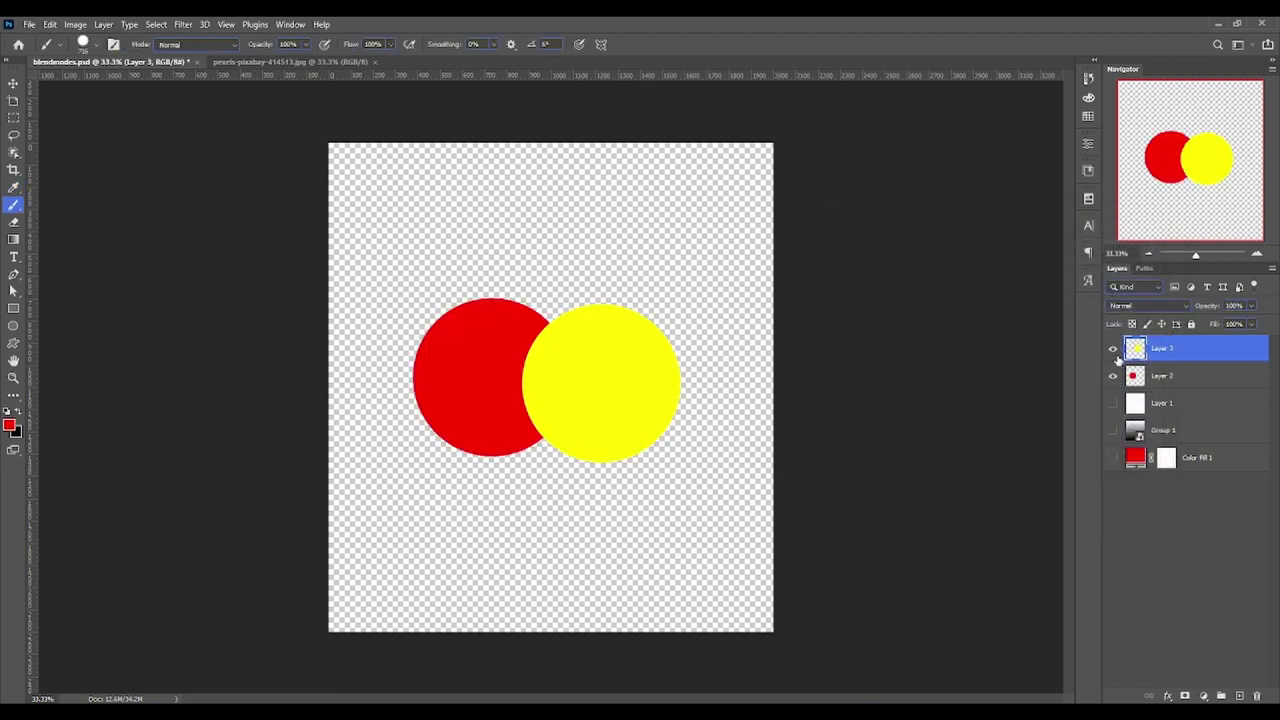
left_click(10, 426)
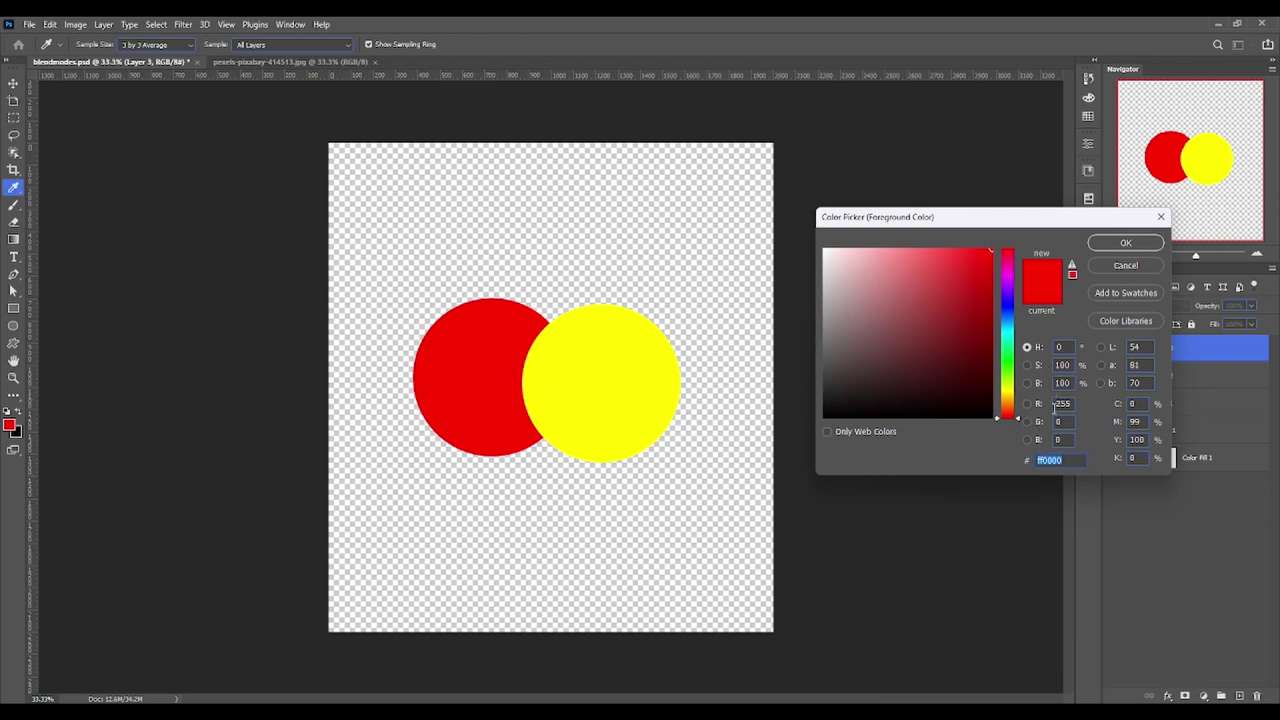
left_click(1115, 265)
left_click(10, 206)
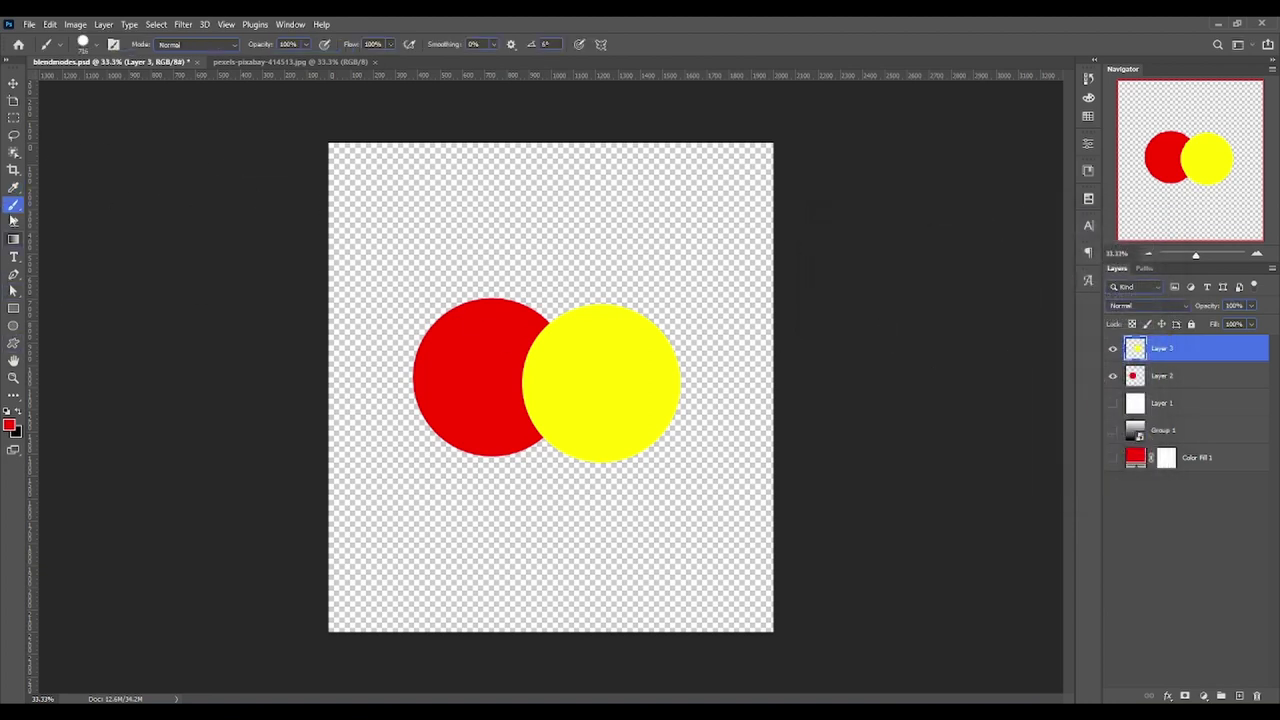
- Add a '255 0 0' text label near the canvas's upper left
left_click_drag(466, 223, 480, 215)
left_click(14, 257)
left_click(398, 215)
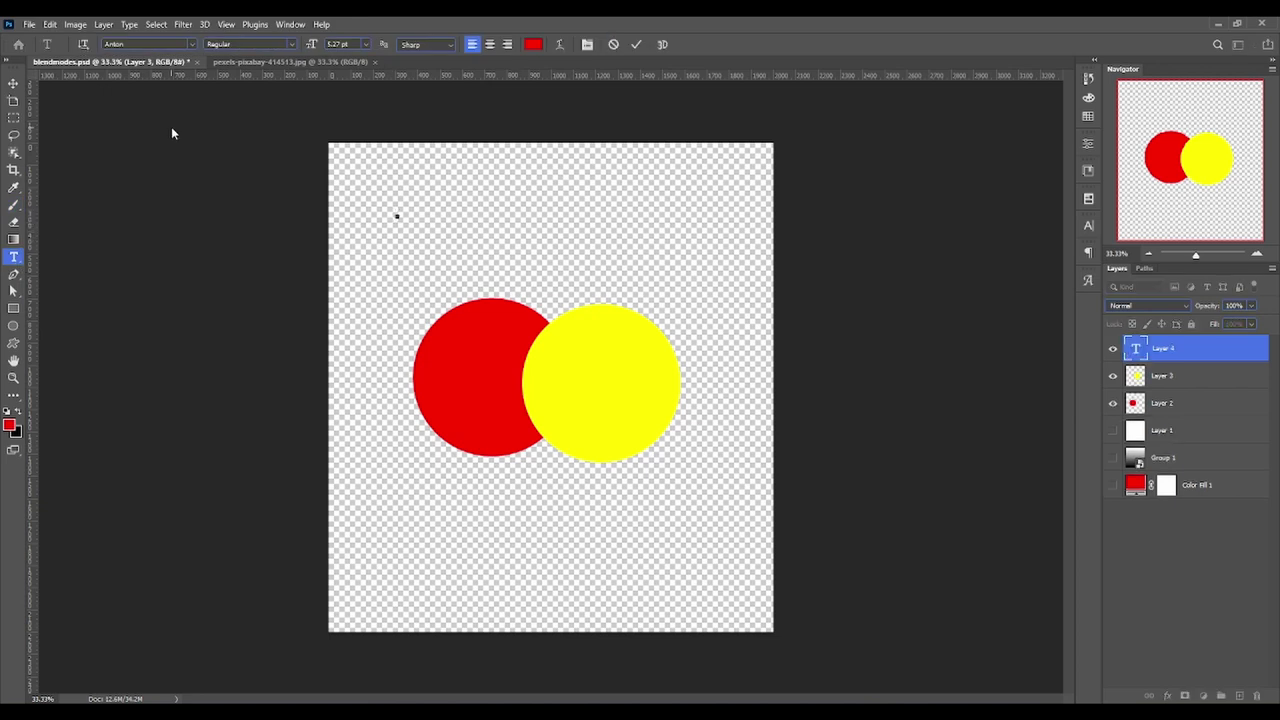
type("255 0 0")
left_click(13, 83)
- Resize the 255 0 0 label with Free Transform and colour it black
key("ctrl+t")
mouse_move(428, 217)
left_mouse_down()
mouse_move(615, 205)
mouse_move(548, 224)
left_mouse_up()
left_click_drag(565, 174, 519, 183)
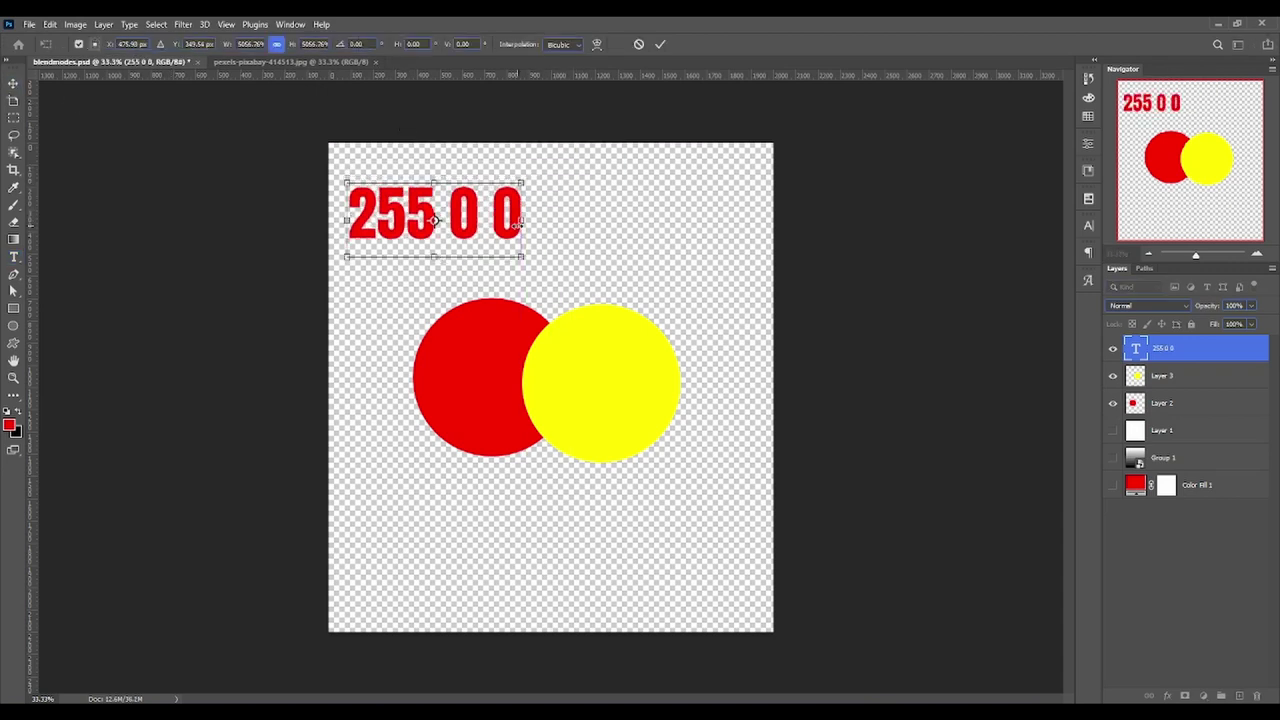
key("Return")
double_click(497, 217)
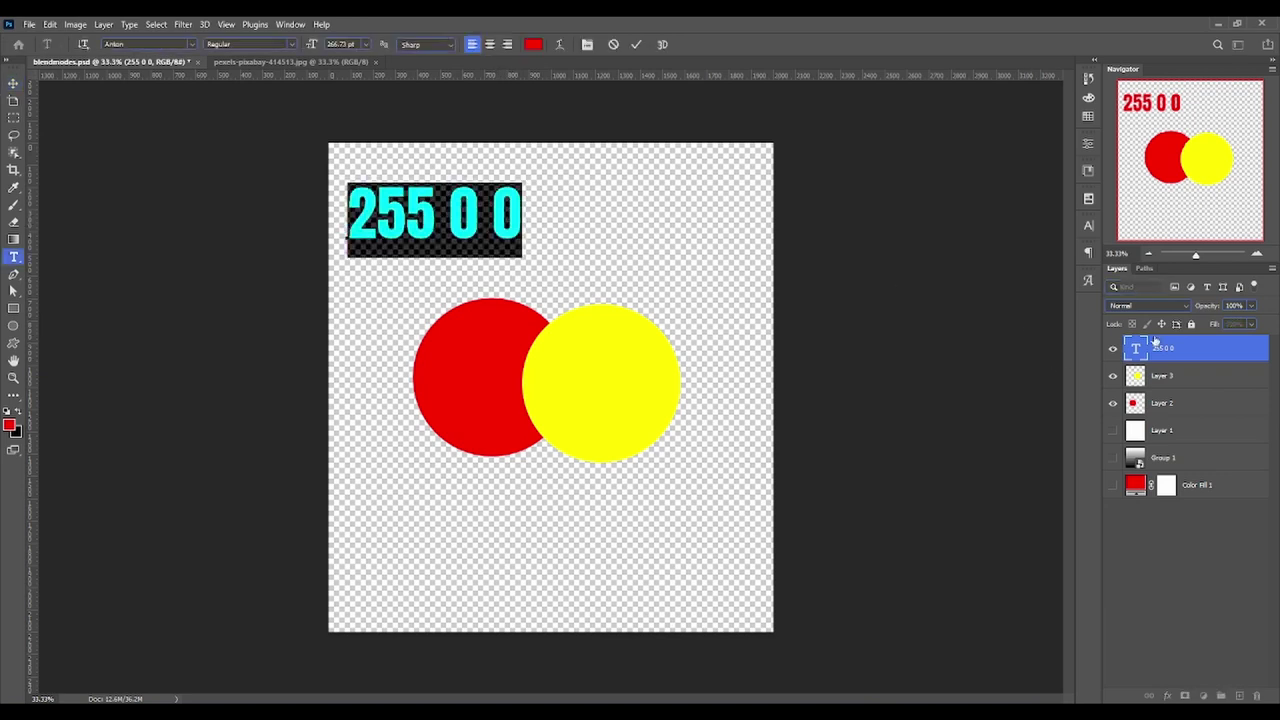
left_click(20, 420)
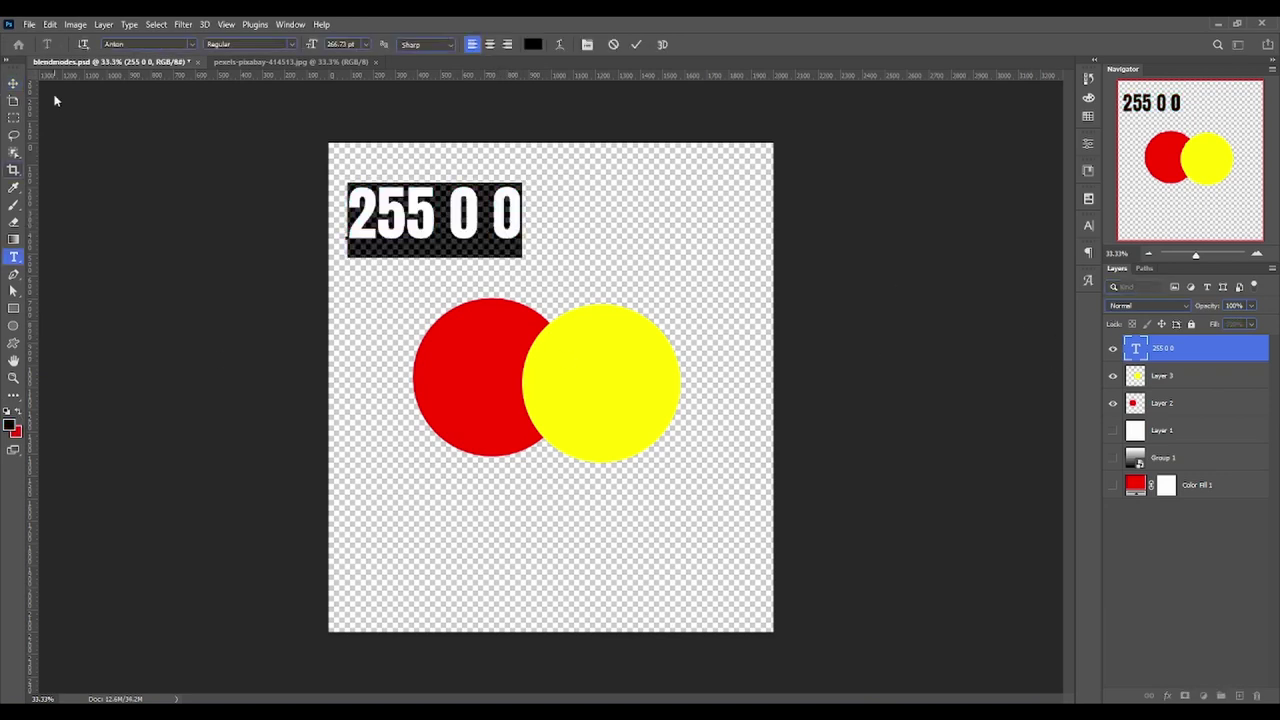
left_click(13, 83)
- Alt-drag a copy of the label to the lower right and sample yellow as foreground
mouse_move(504, 229)
left_mouse_down()
mouse_move(648, 510)
mouse_move(726, 588)
left_mouse_up()
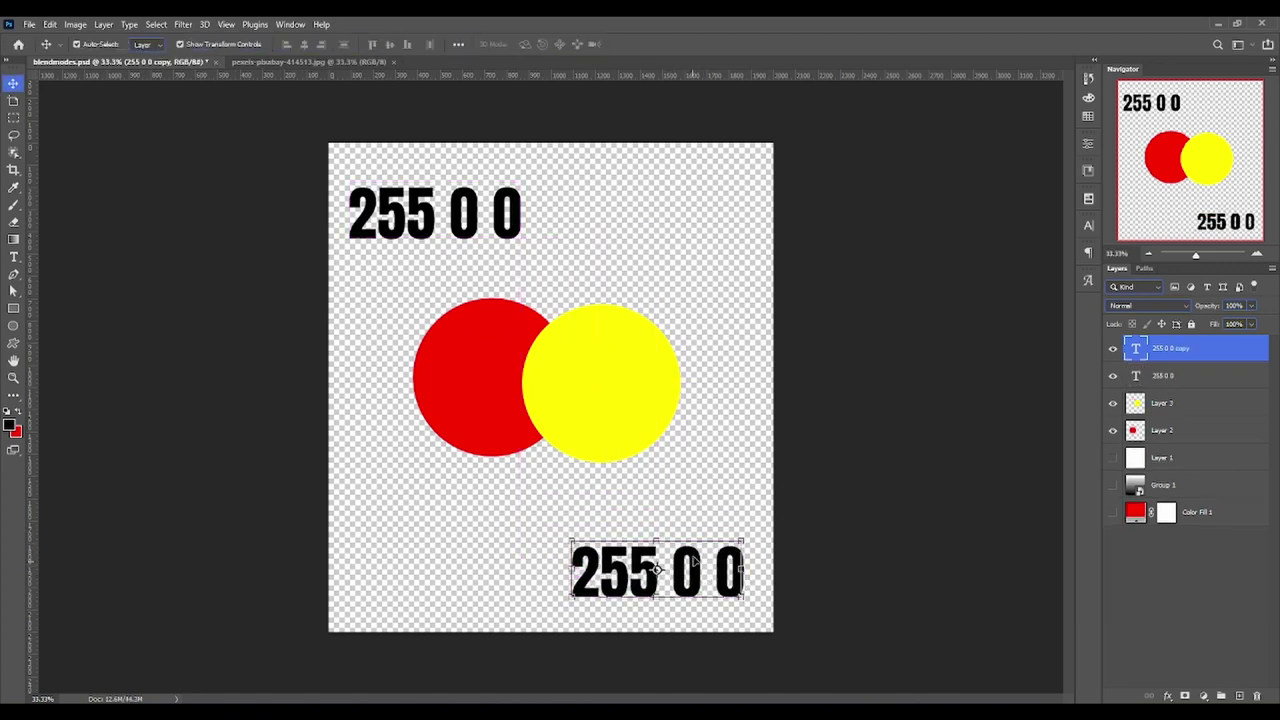
left_click(12, 428)
left_click(590, 338)
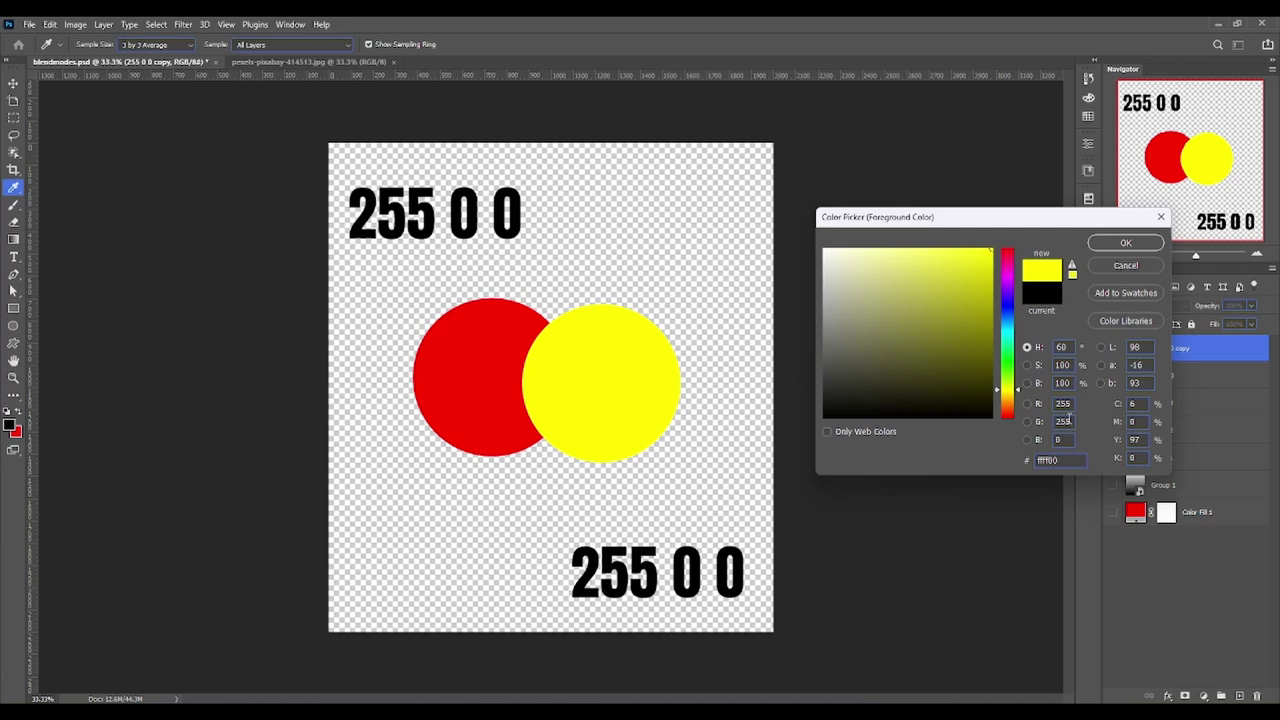
left_click(1125, 243)
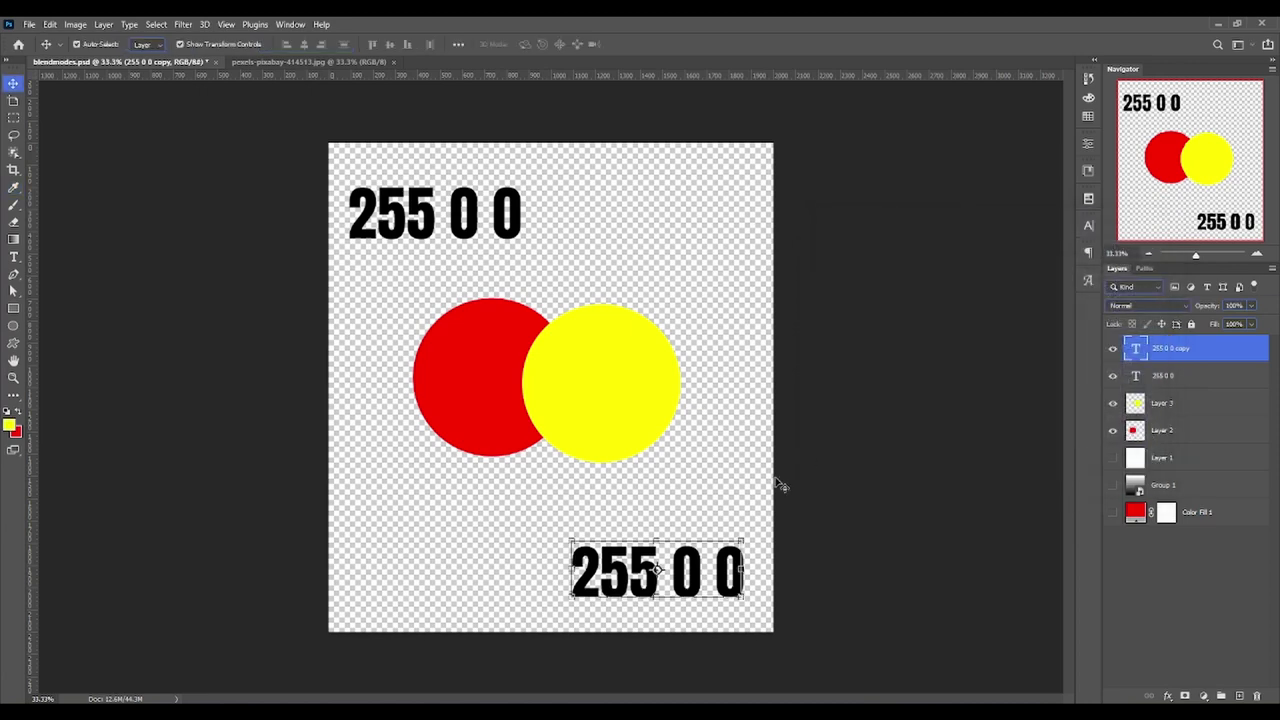
- Change the copy's text to '255 255 0' and shift it left to fit
double_click(703, 577)
key("BackSpace")
type("25")
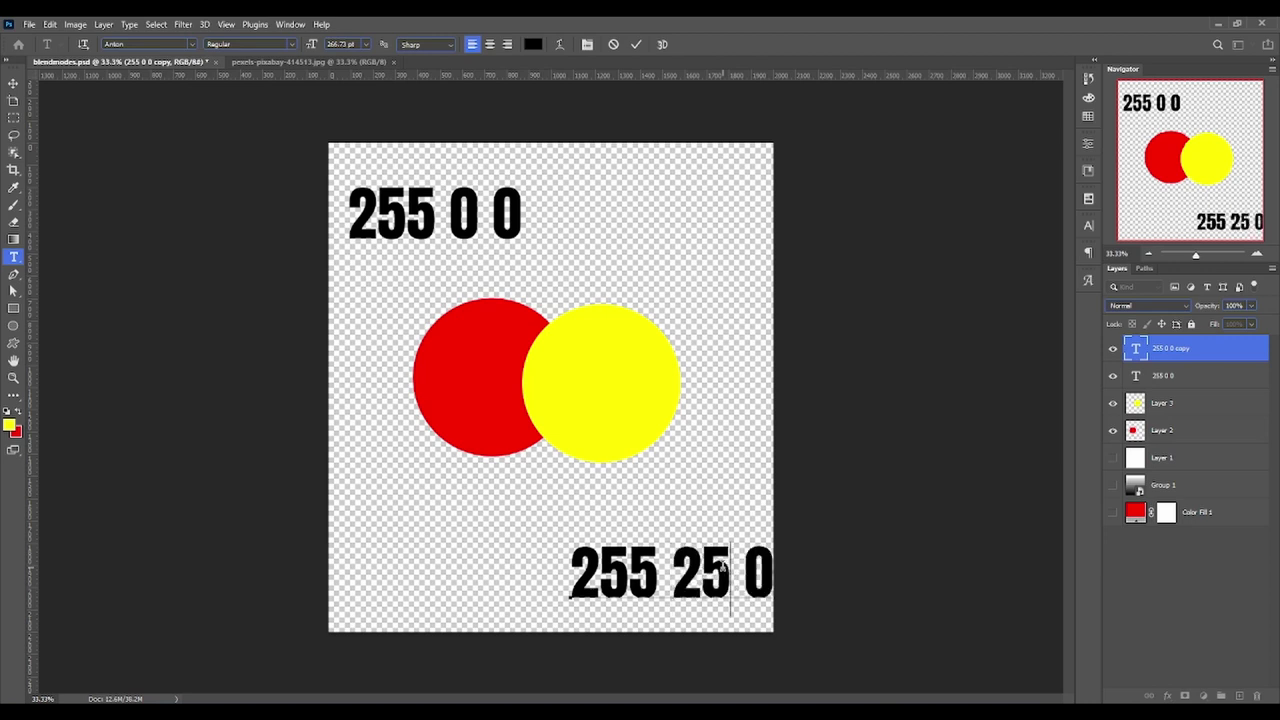
type("5")
key("Delete")
left_click(13, 83)
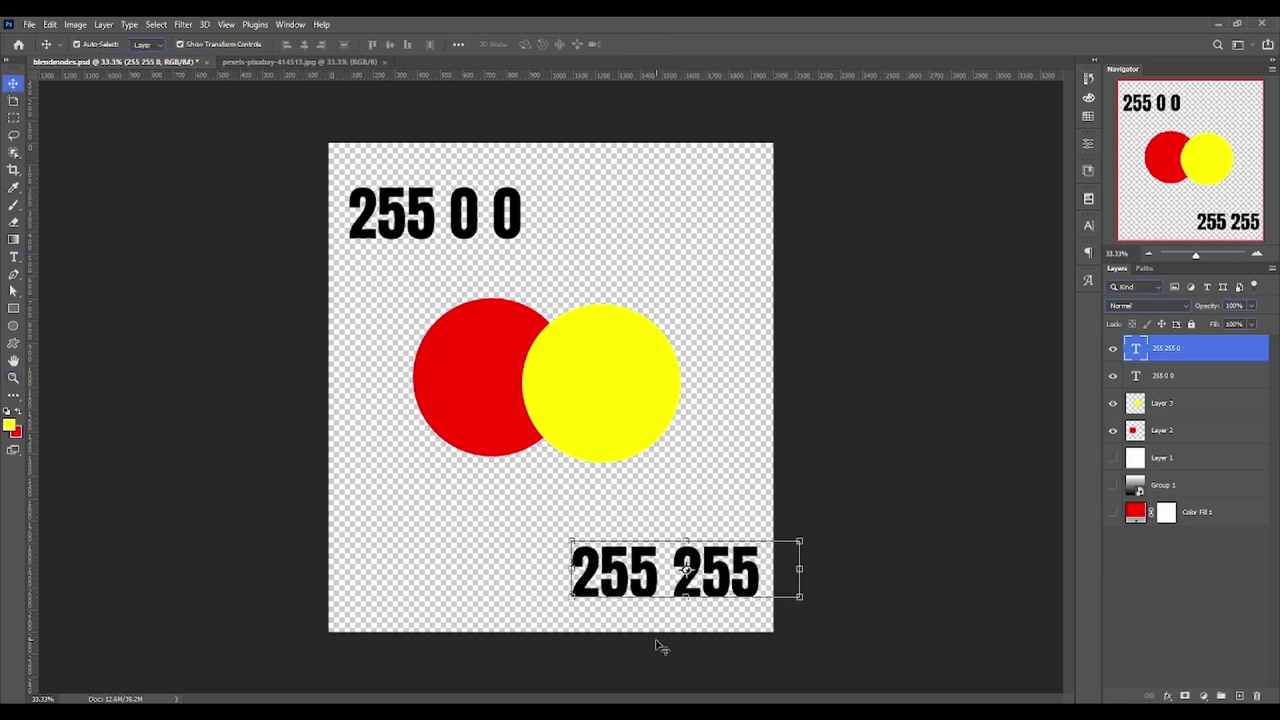
left_click_drag(632, 588, 567, 588)
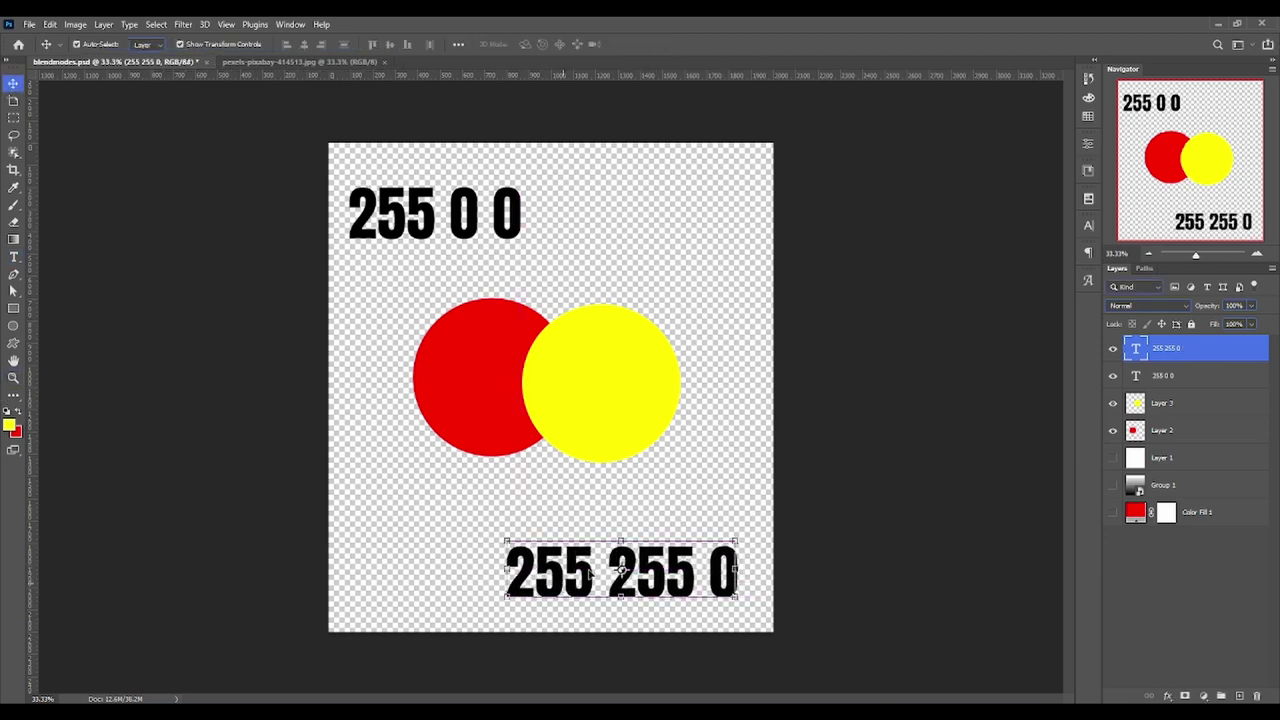
left_click(1200, 376)
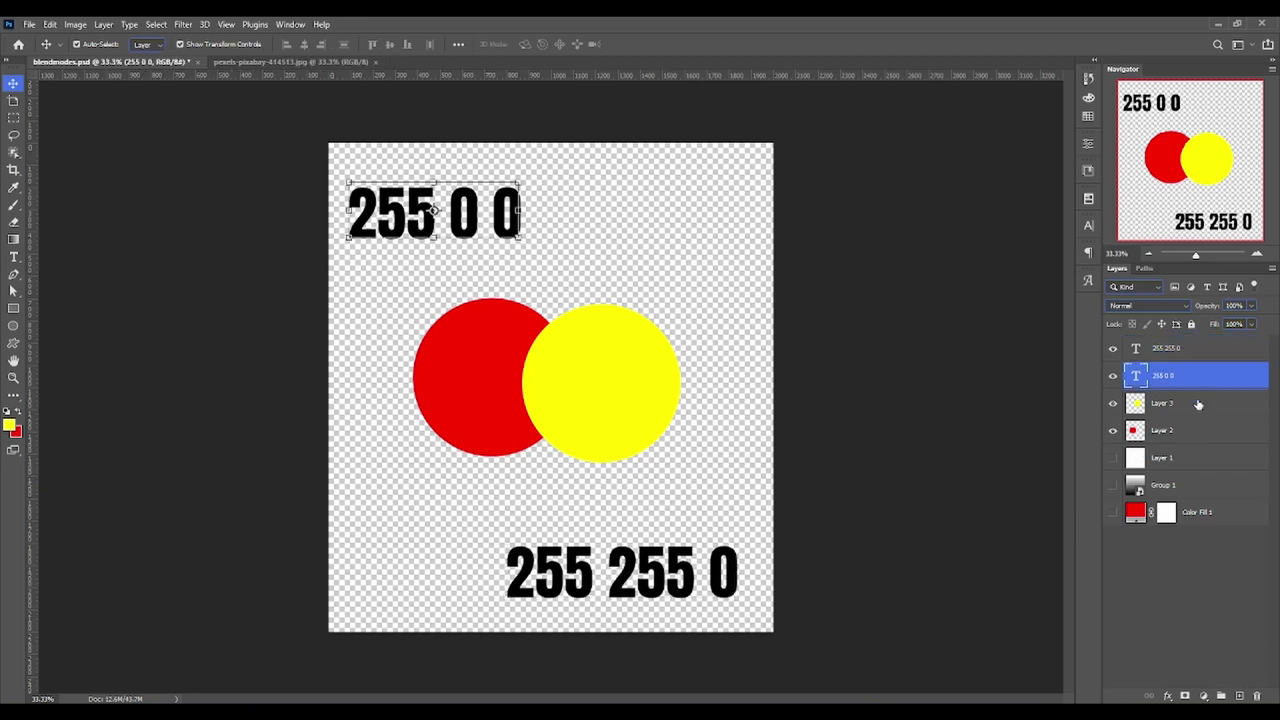
left_click(1195, 403)
left_click(1148, 305)
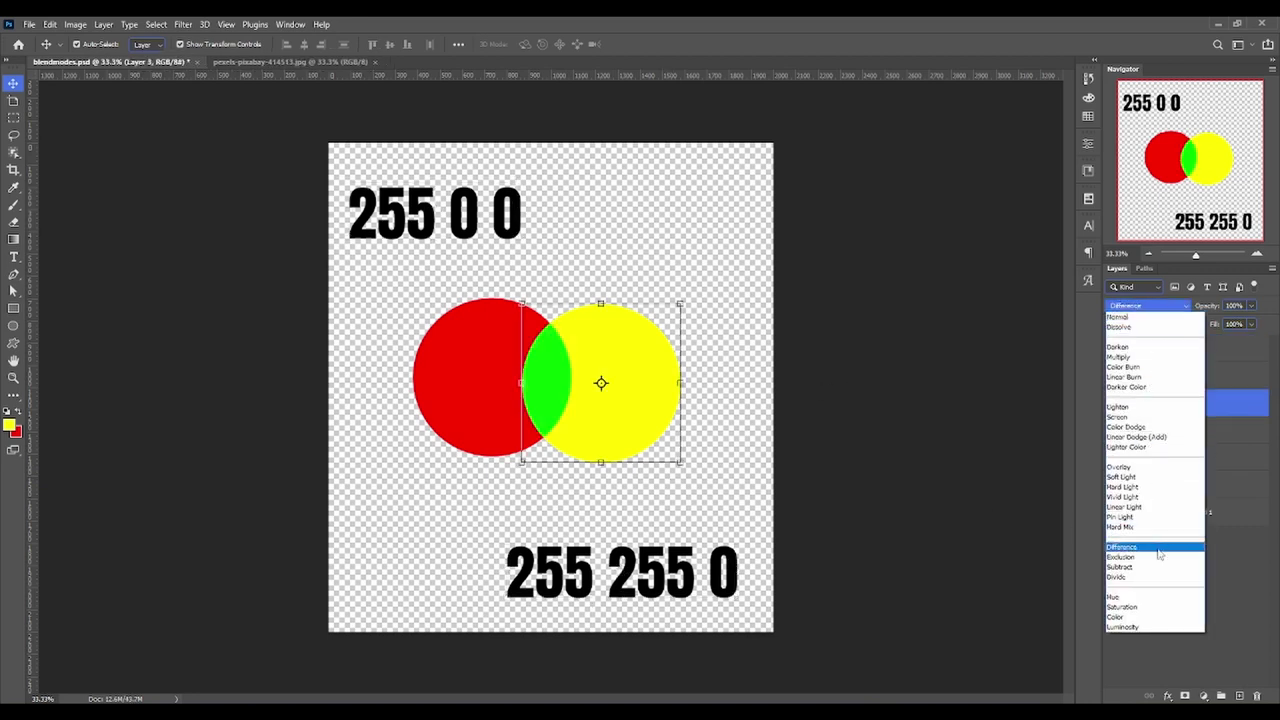
left_click(1067, 496)
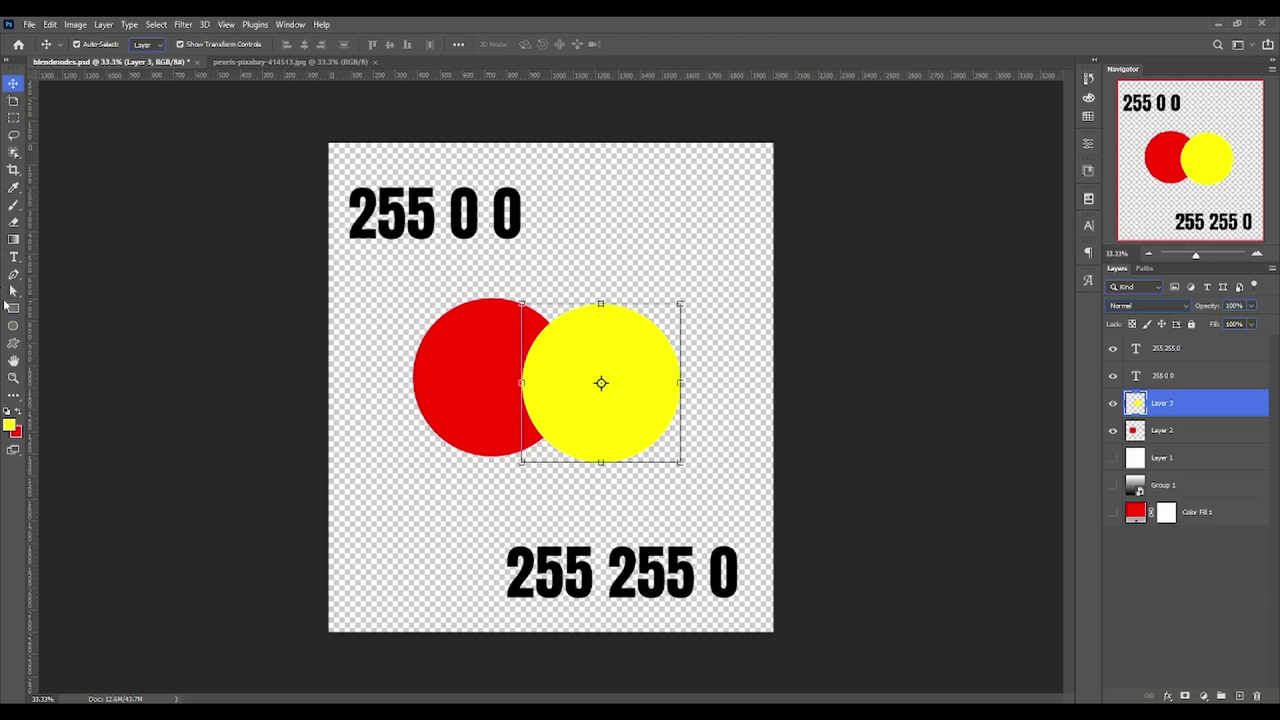
- Duplicate the 255 255 0 label up-left and retype it as '0 255 0'
left_click_drag(578, 580, 417, 500)
double_click(417, 500)
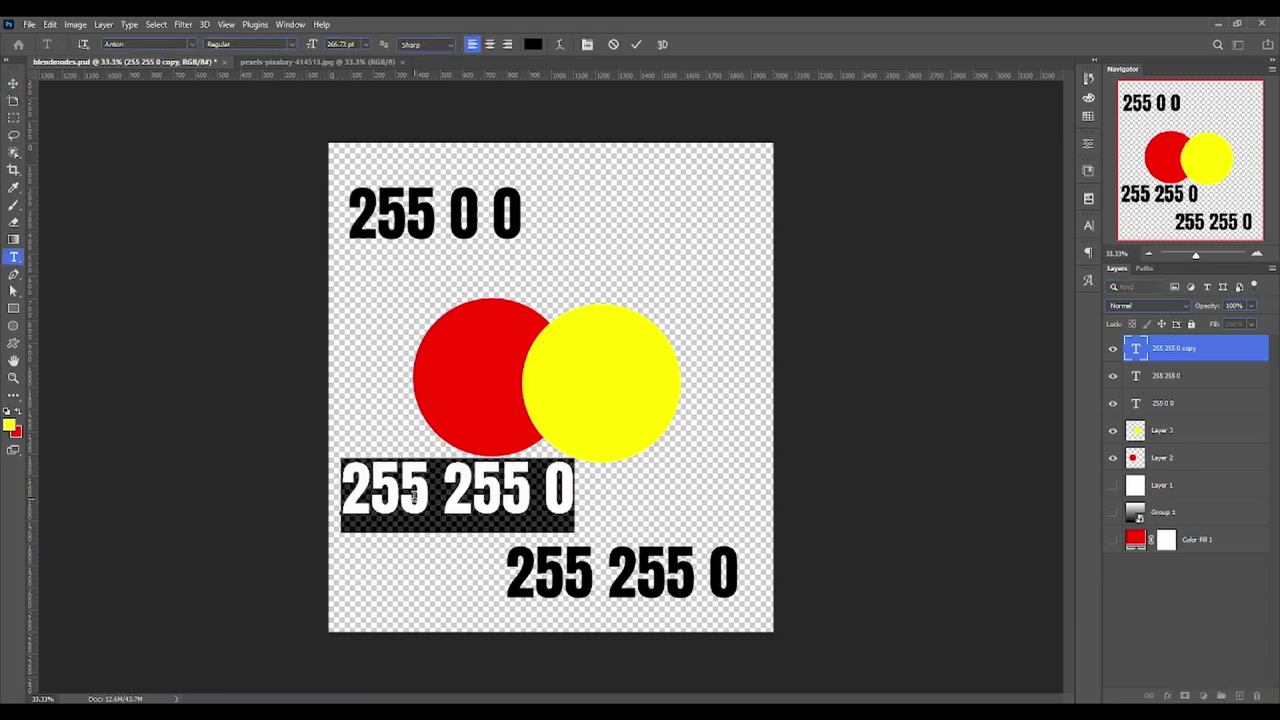
type("0")
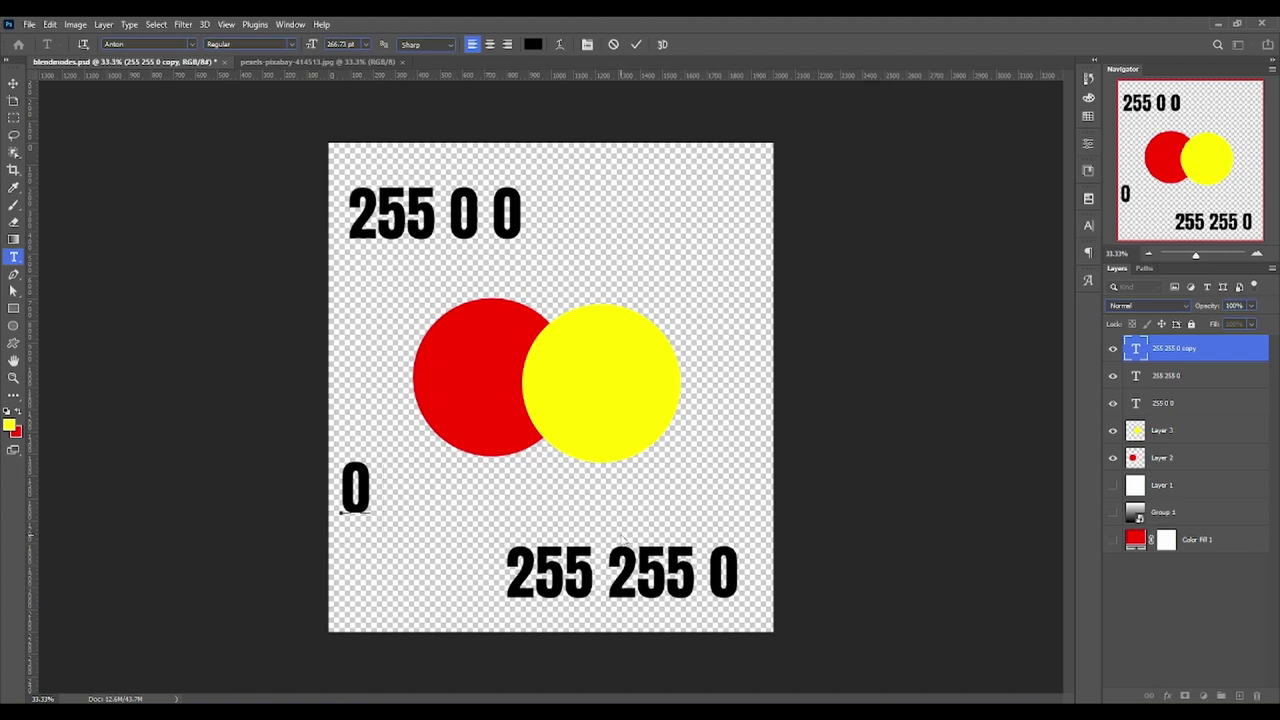
type(" 25")
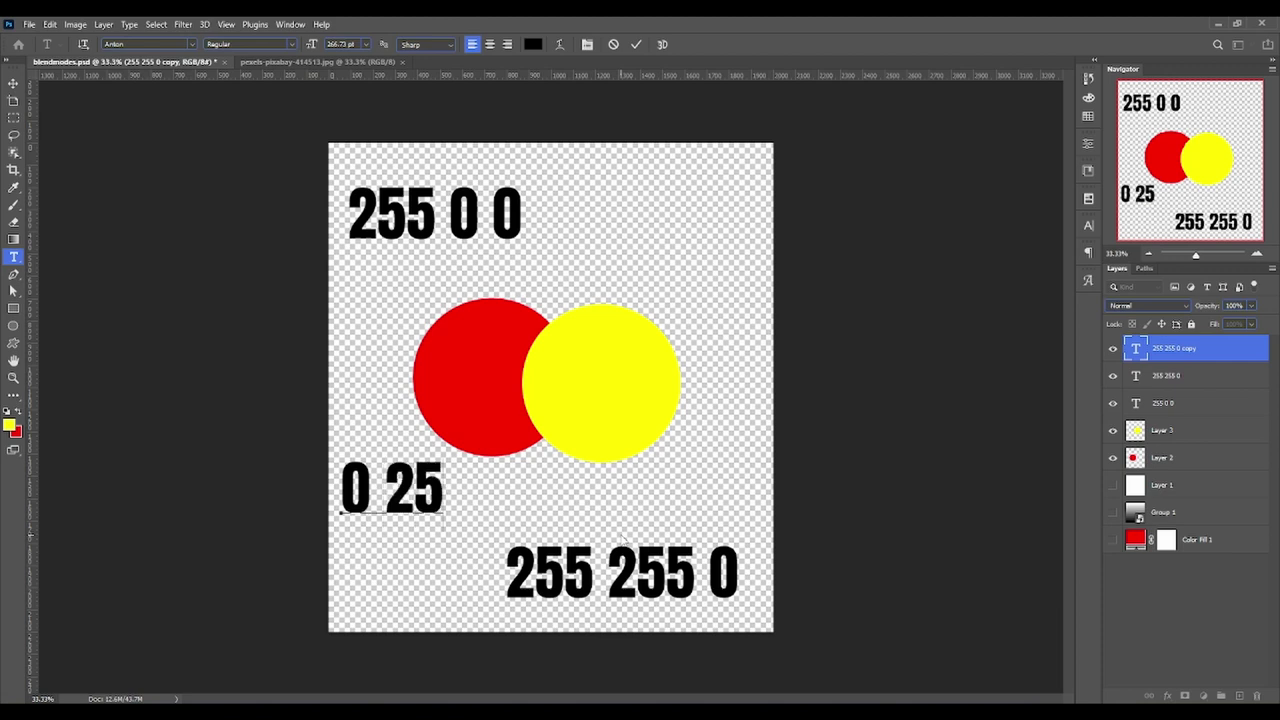
type("5")
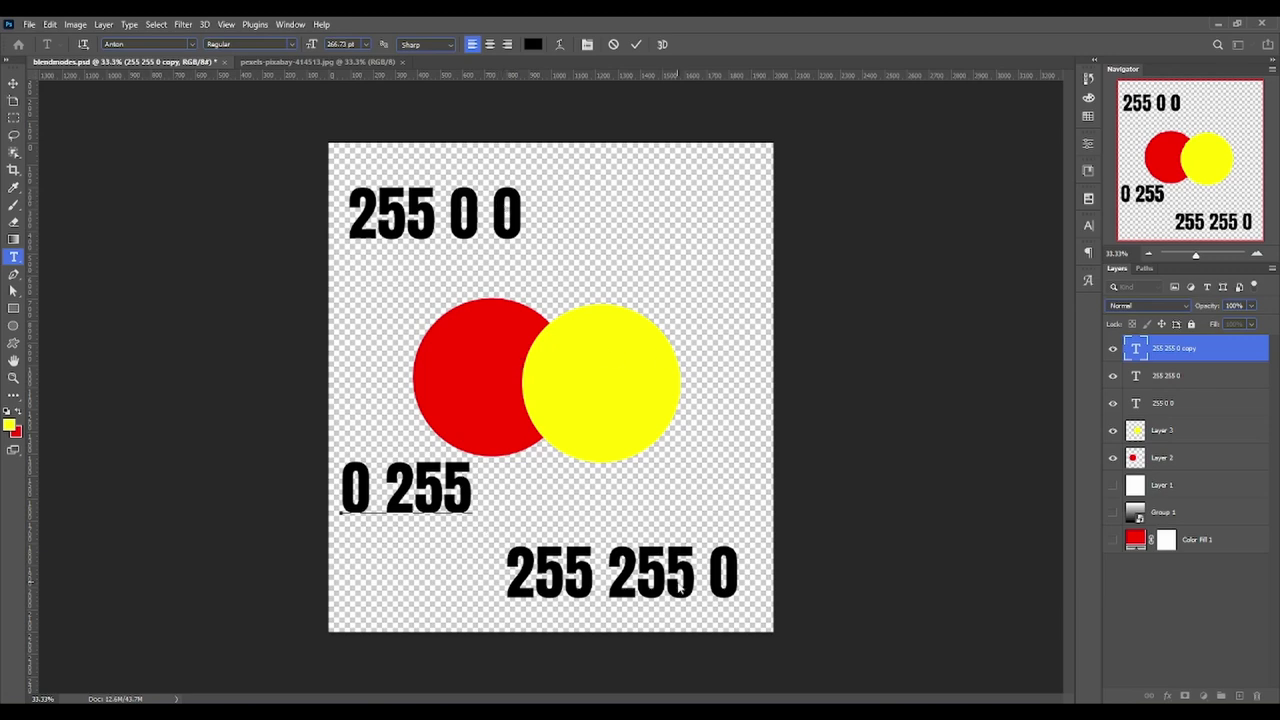
type(" 0")
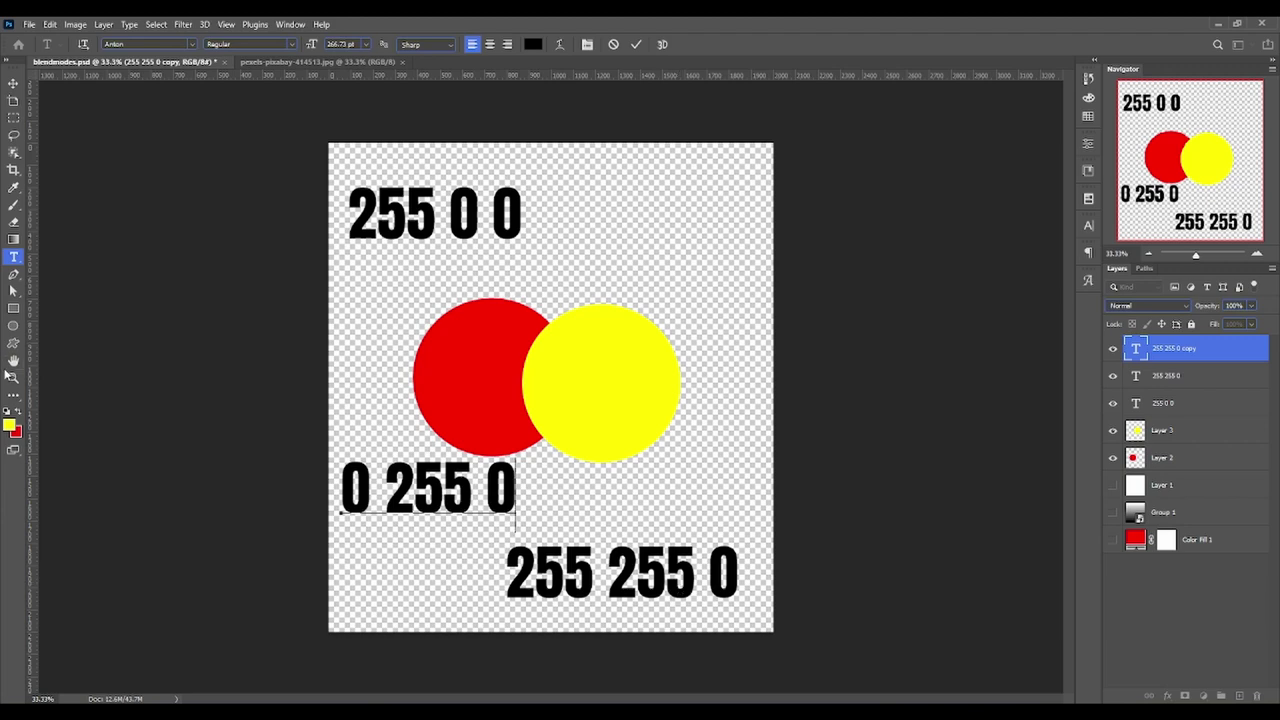
left_click(13, 377)
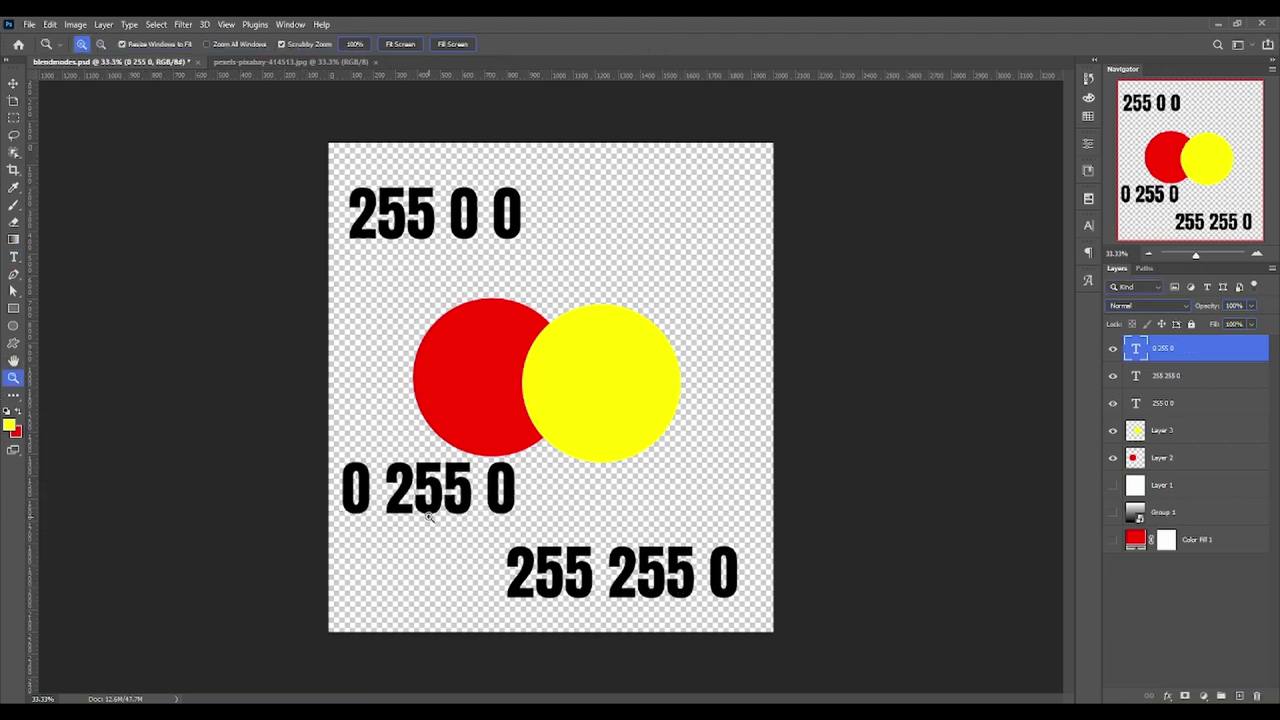
- Set the foreground colour to green (0 255 0) by zeroing the red value
left_click(11, 427)
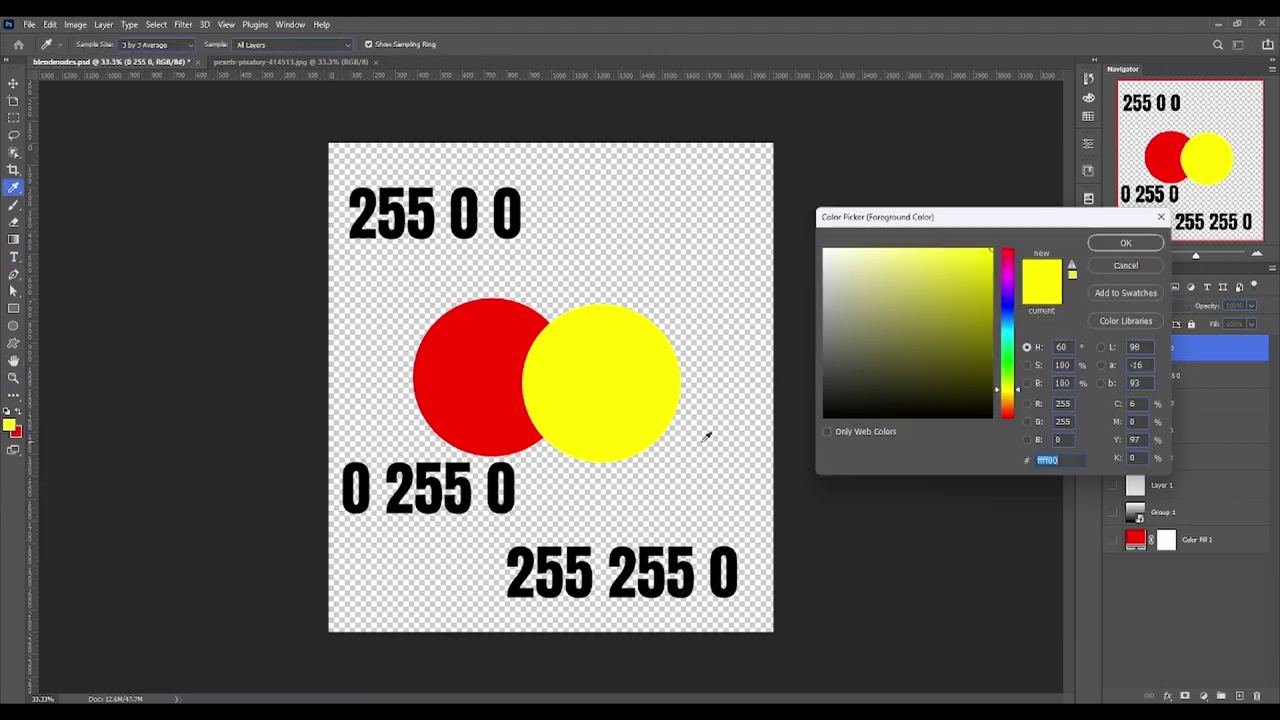
left_click(1068, 404)
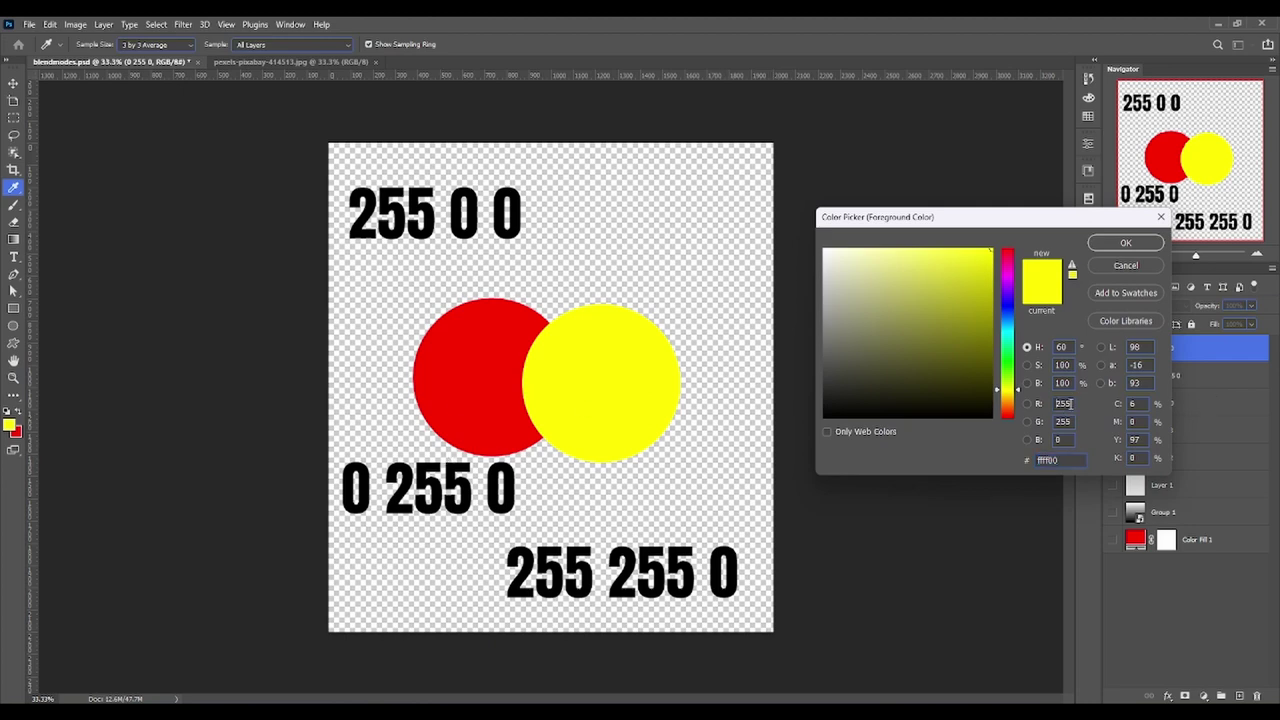
double_click(1063, 404)
type("0")
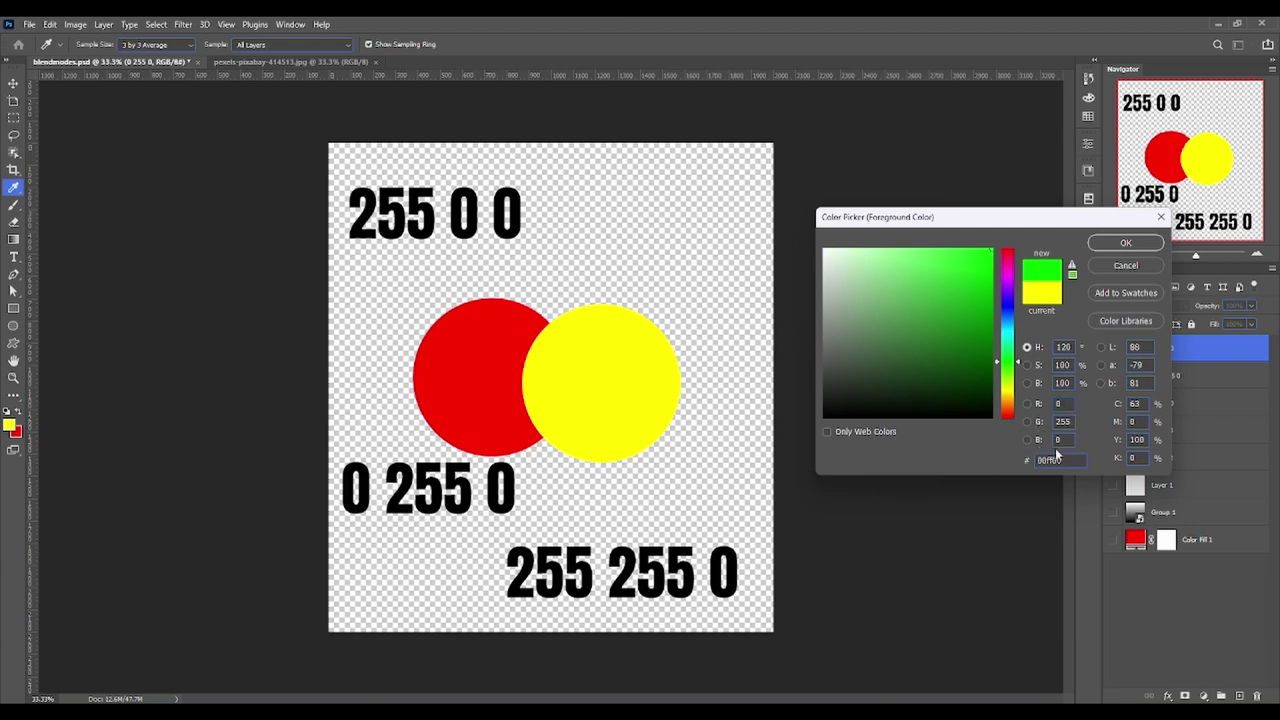
left_click(1126, 243)
key("z")
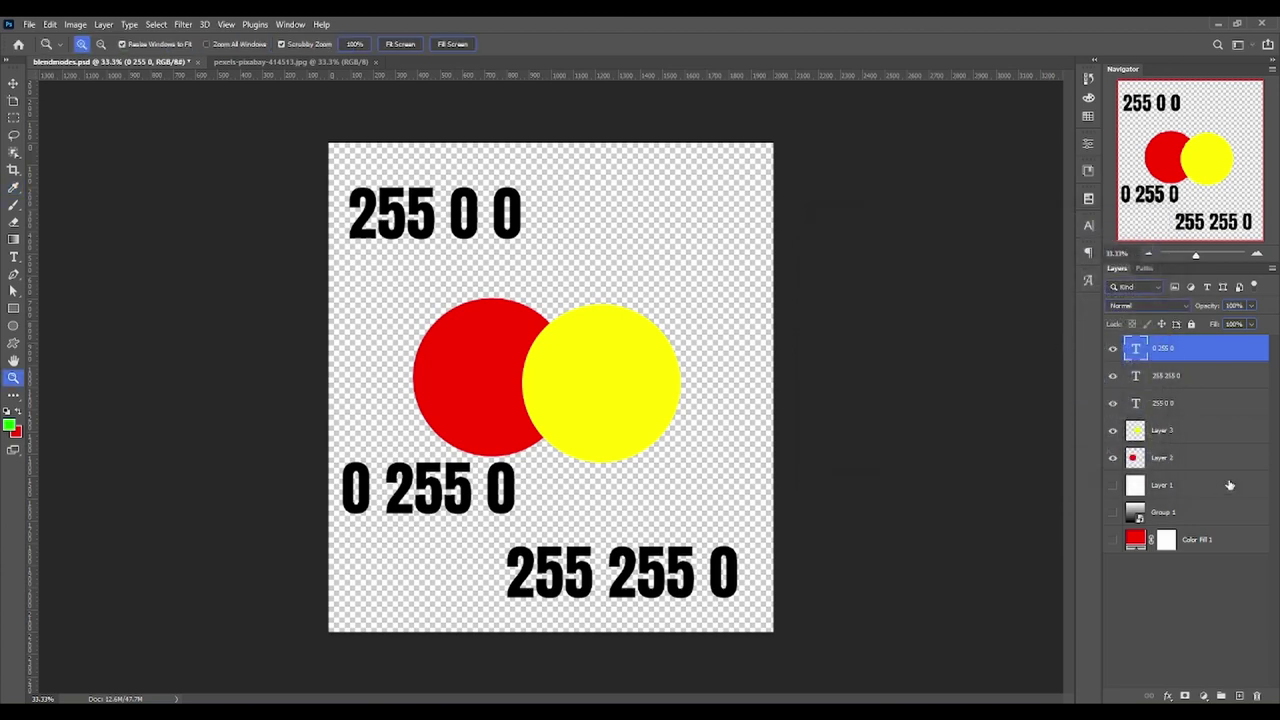
- Set the yellow circle's Layer 3 to Difference blend mode
left_click(1230, 445)
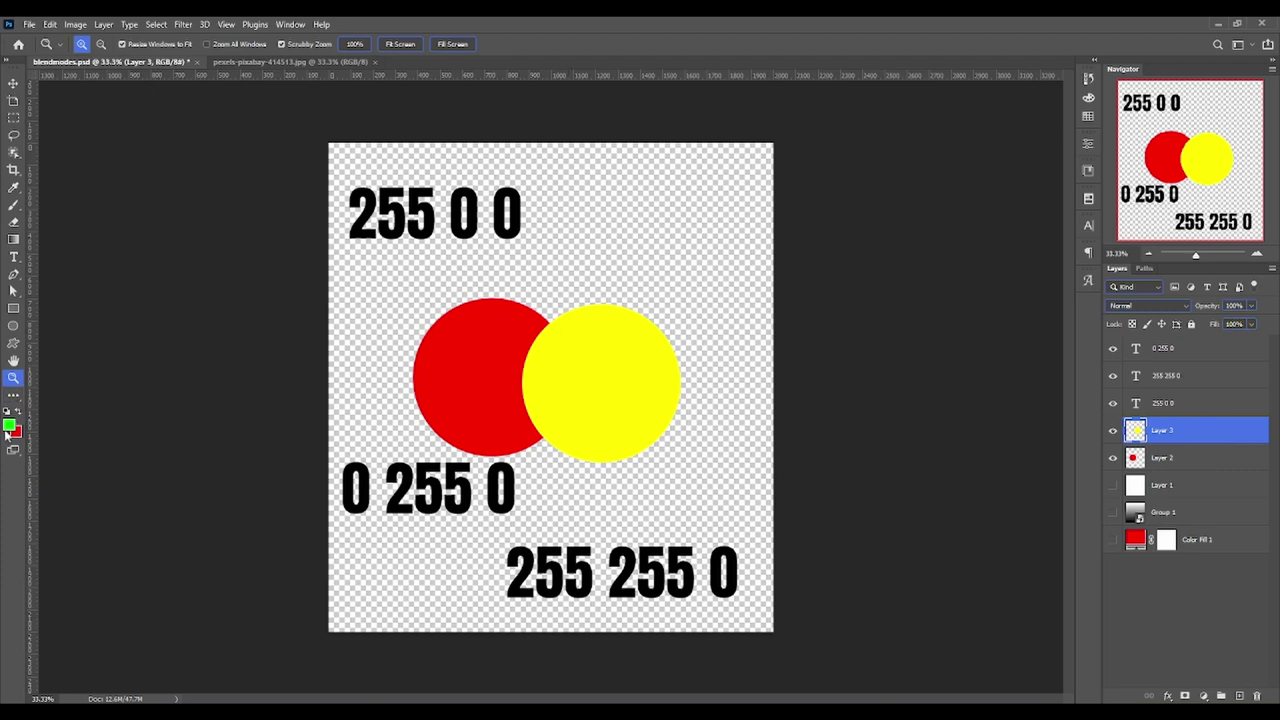
left_click(13, 83)
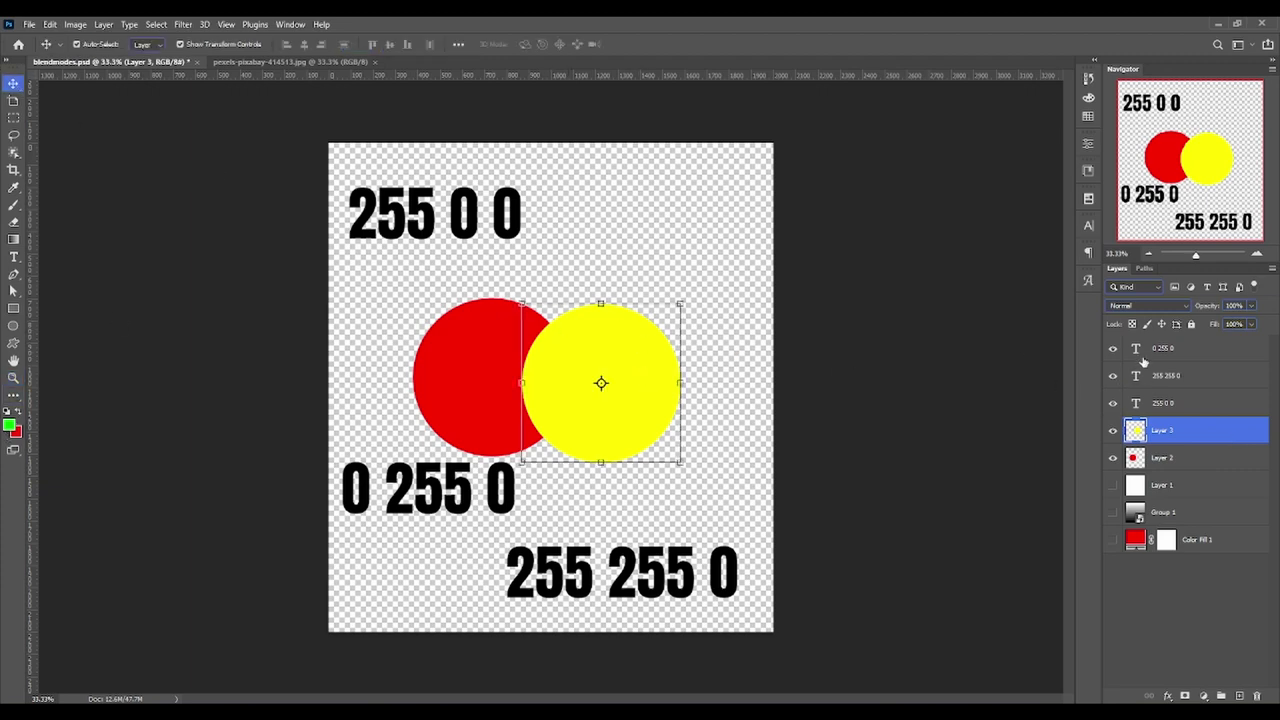
left_click(1135, 308)
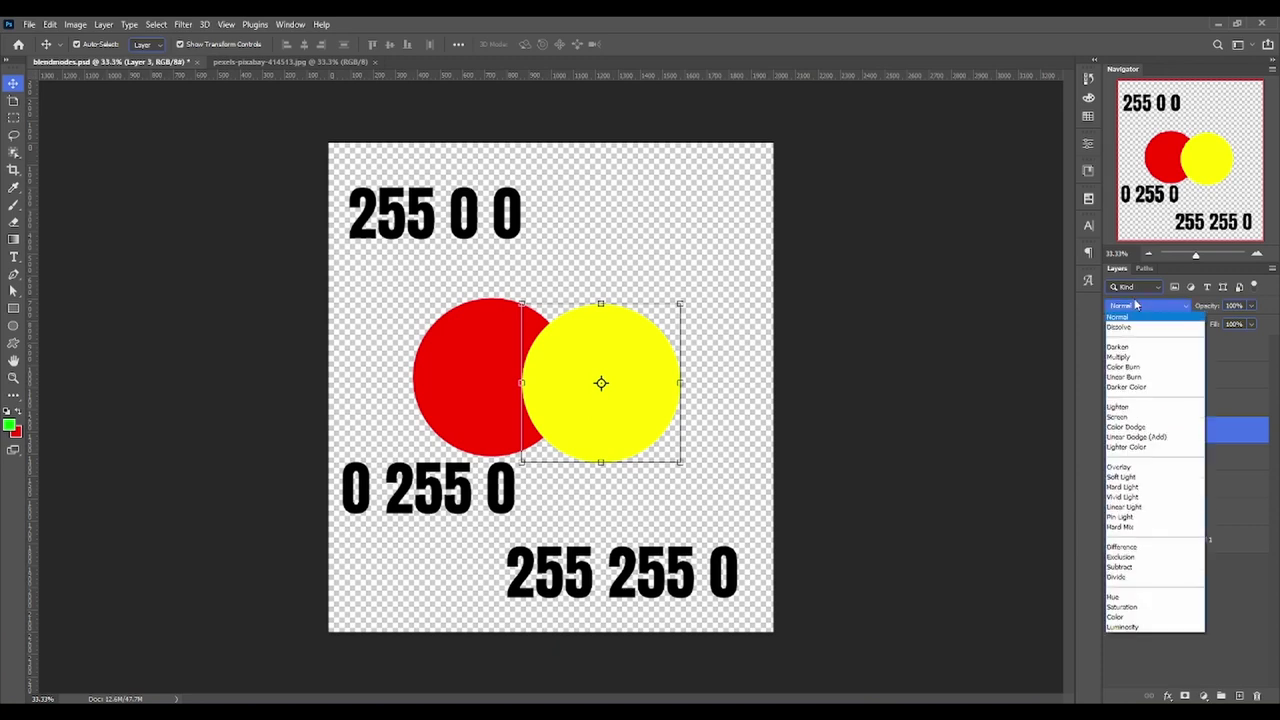
left_click(1121, 548)
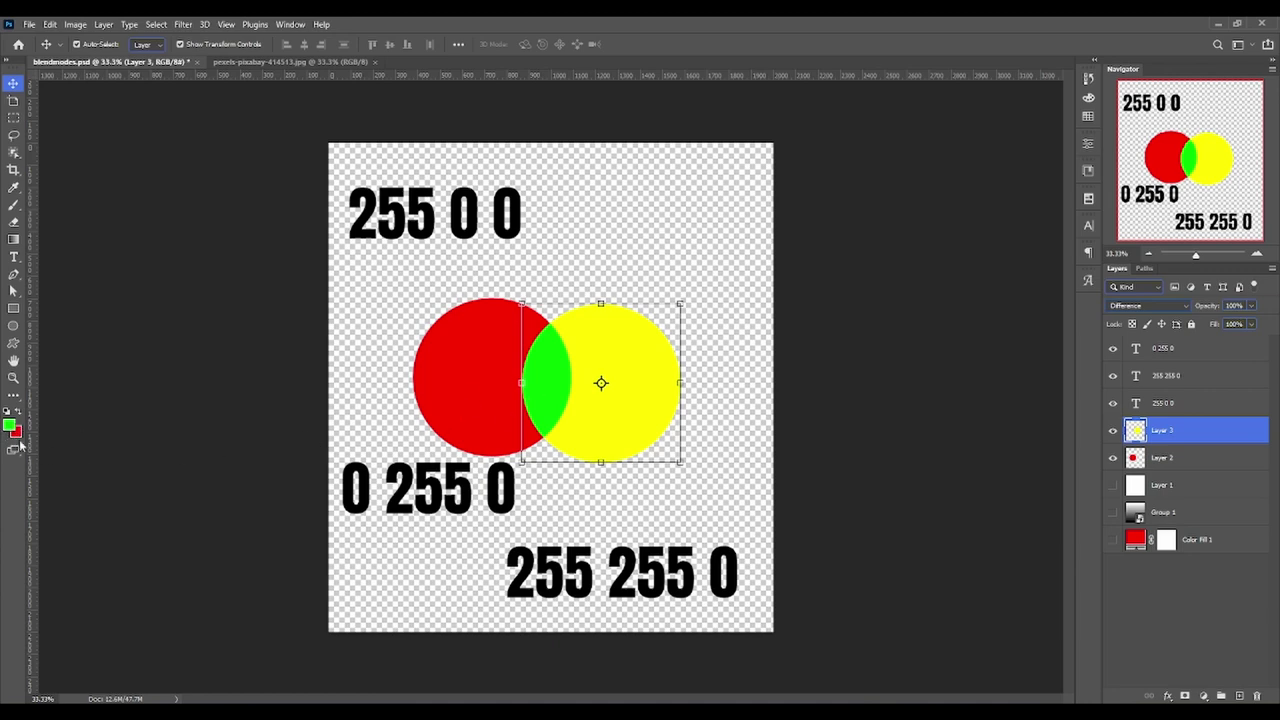
- Try a blue foreground, then sample the circles' green overlap as the foreground colour
left_click(9, 428)
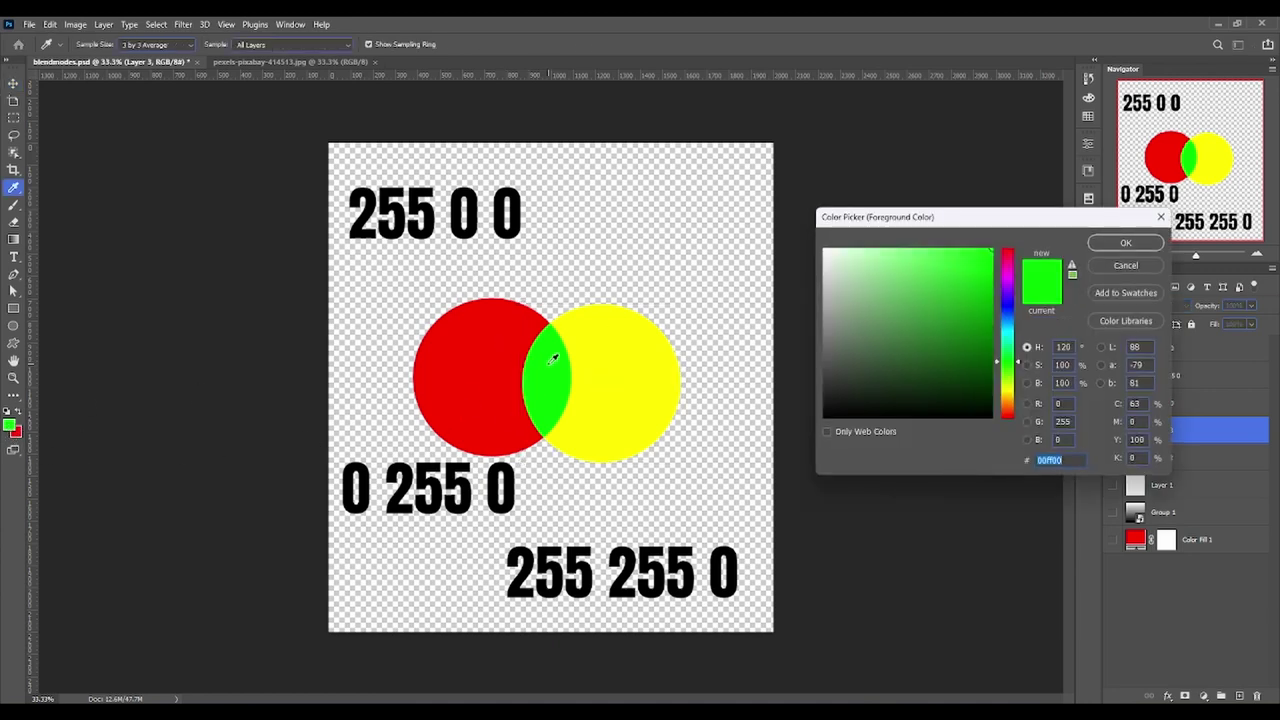
left_click_drag(900, 328, 990, 273)
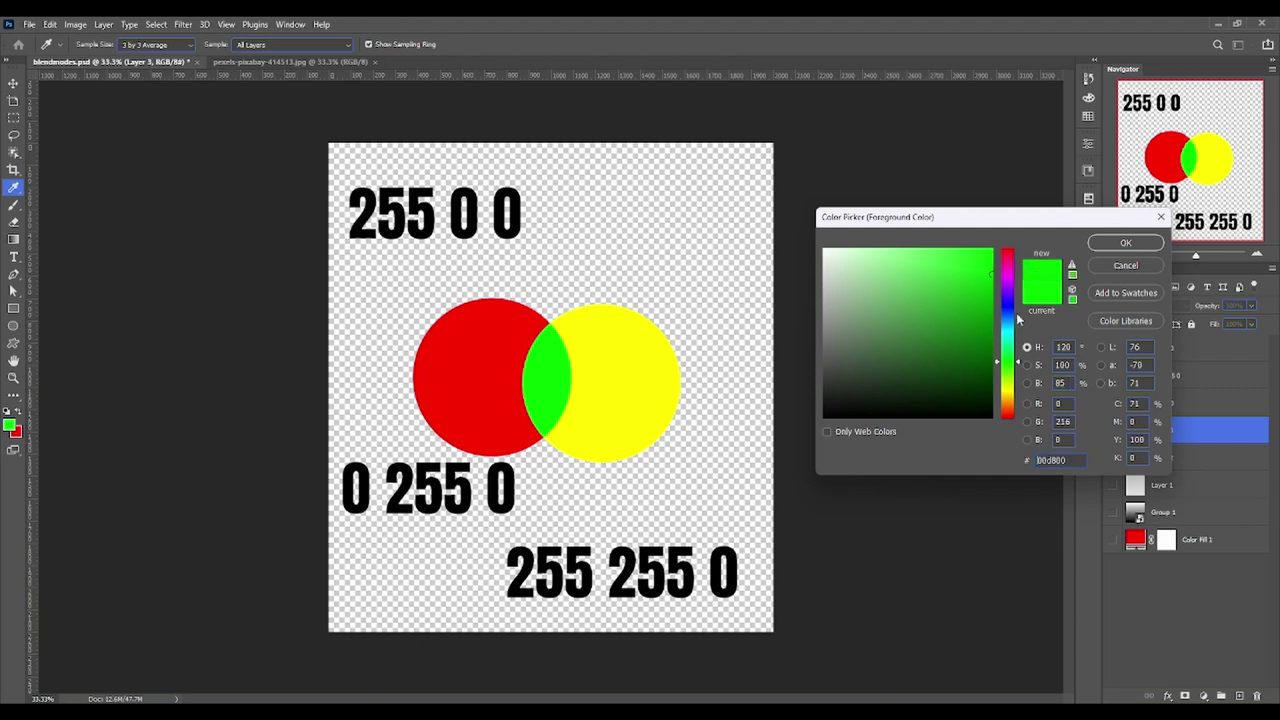
left_click(1007, 315)
left_click(1155, 242)
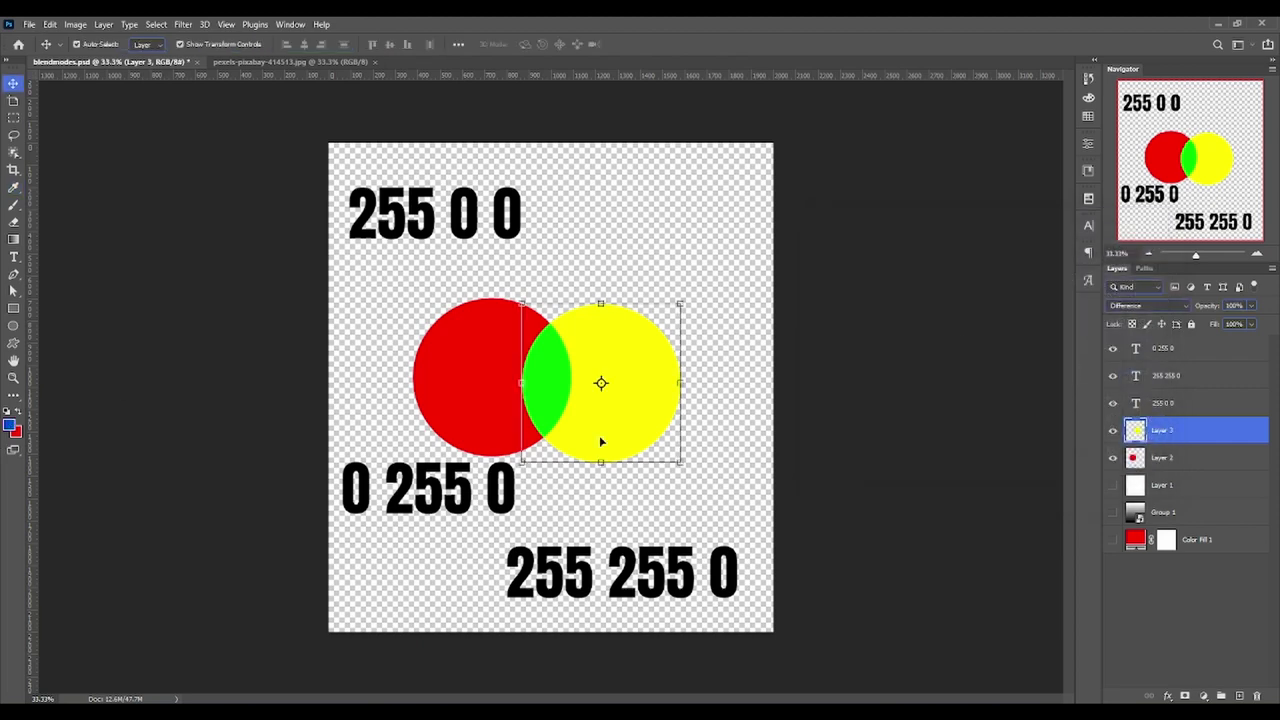
left_click(9, 427)
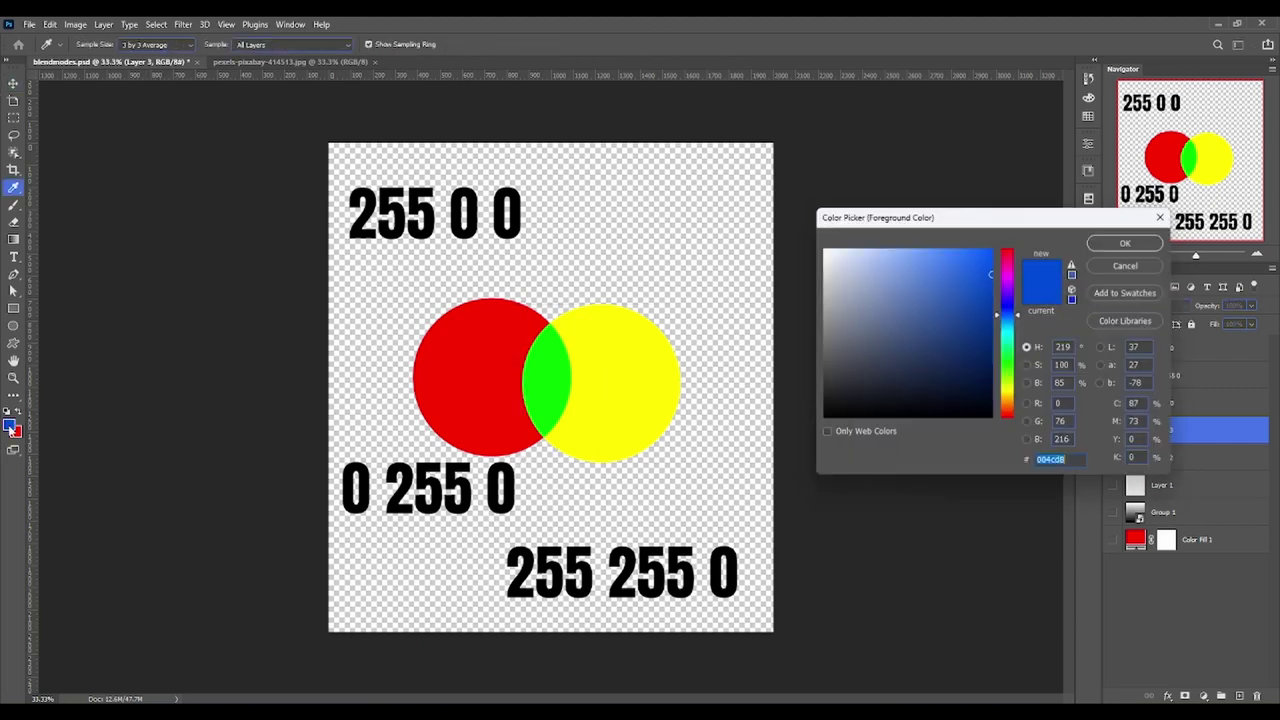
left_click(546, 357)
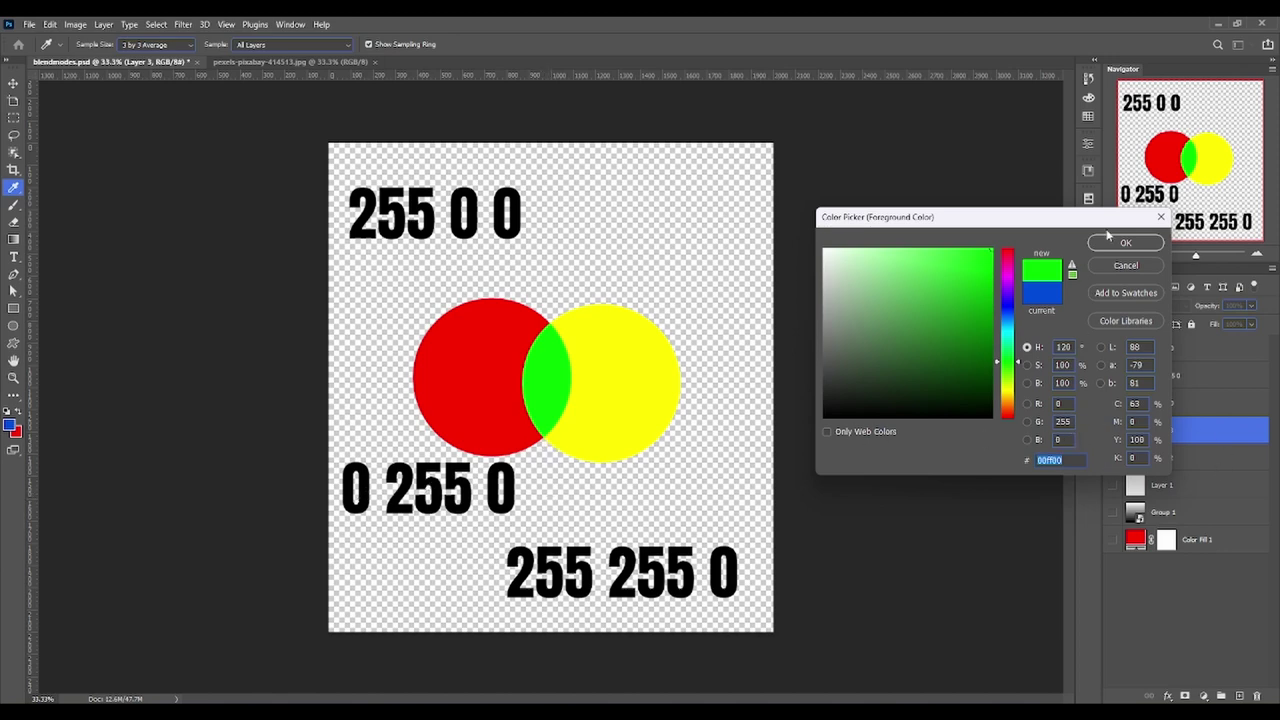
left_click(1134, 243)
key("v")
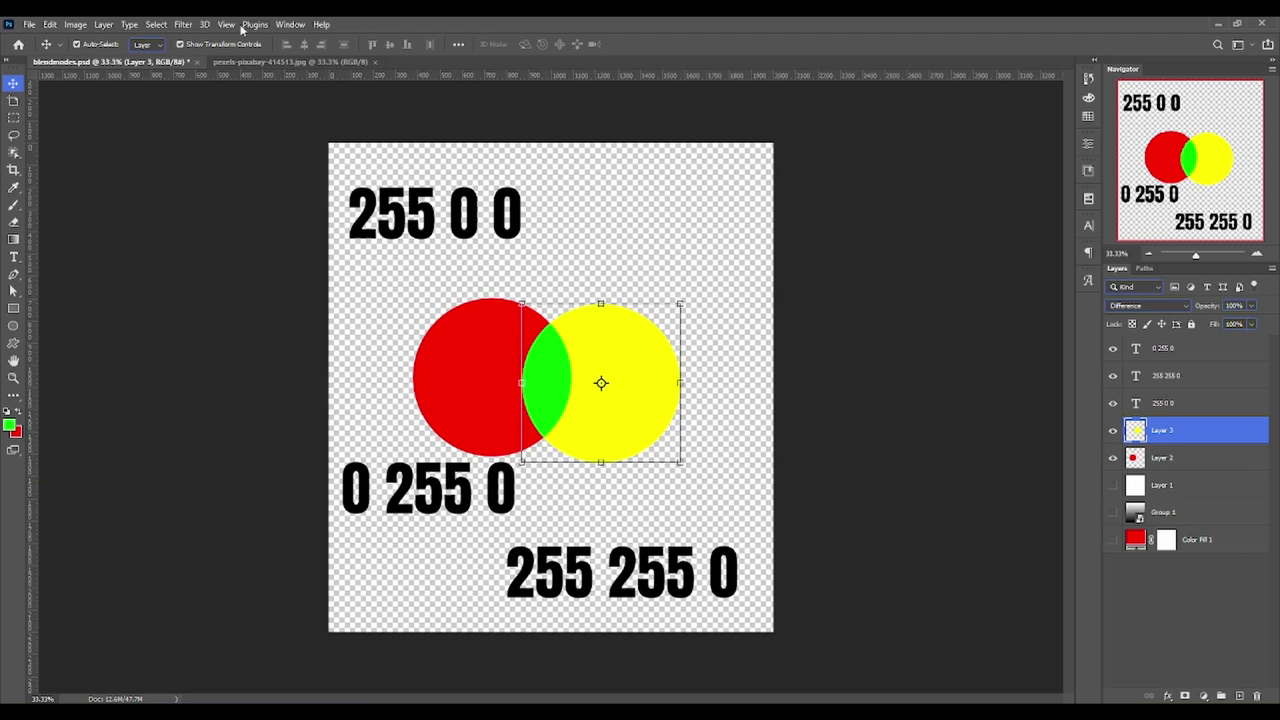
- Unlock the mountain photo's Background and copy Group 1's grey bands into it
left_click(267, 62)
left_click(1258, 346)
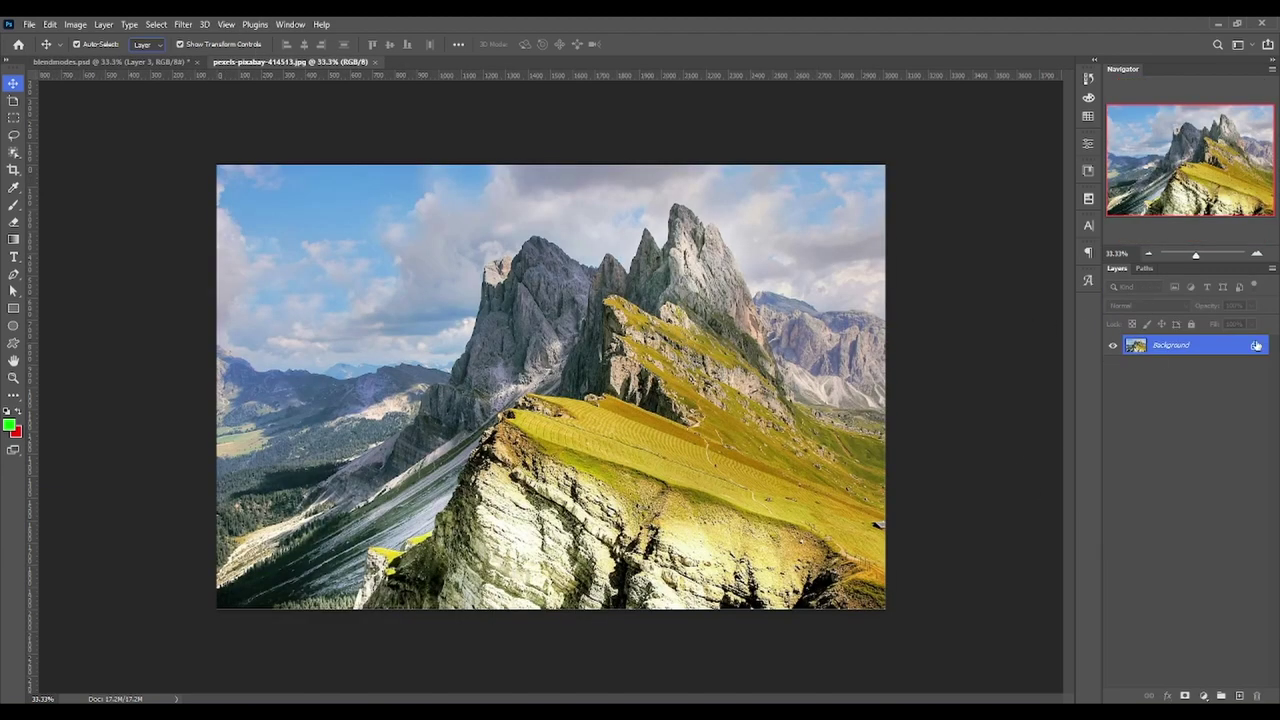
left_click(135, 62)
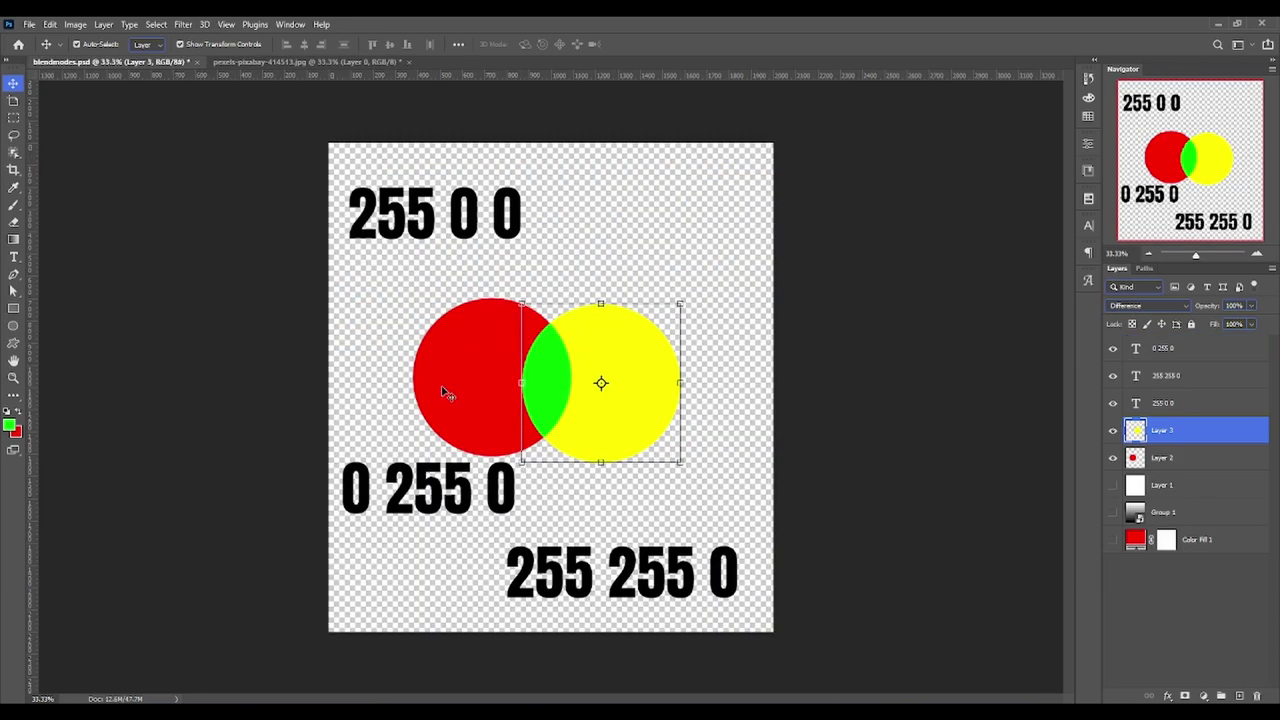
left_click(1113, 512)
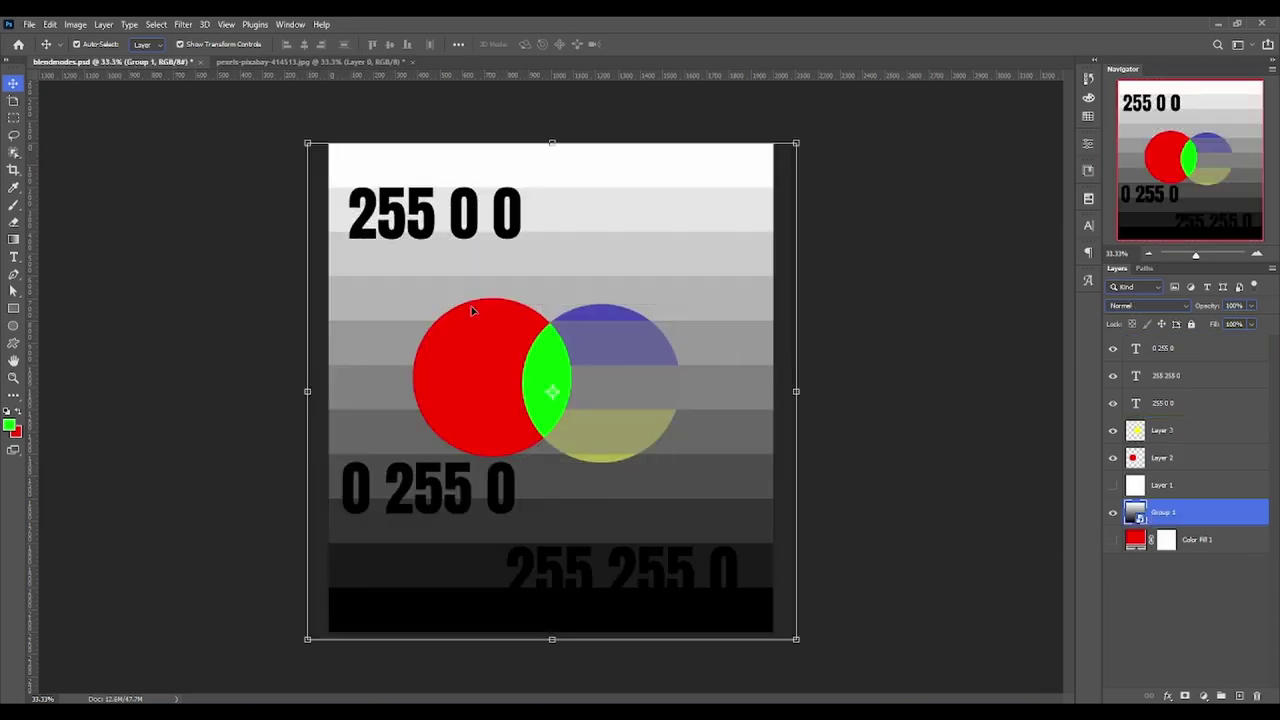
mouse_move(323, 272)
left_mouse_down()
mouse_move(335, 66)
mouse_move(497, 350)
left_mouse_up()
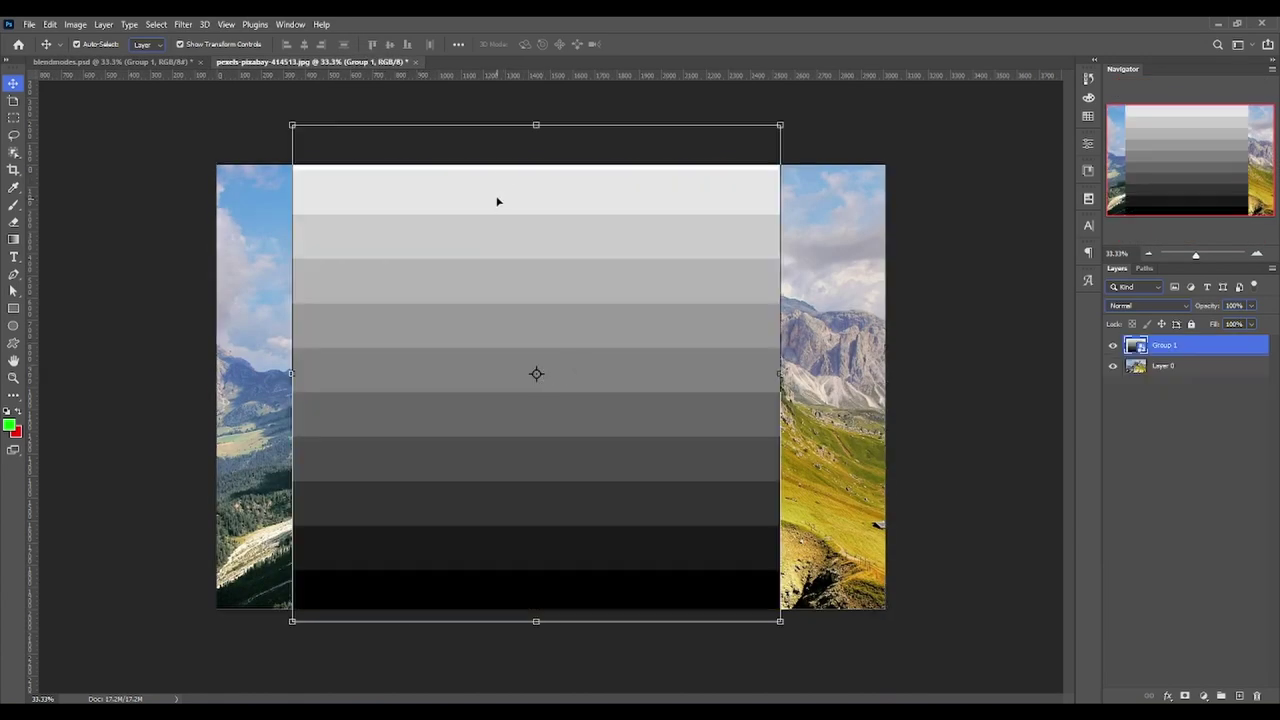
- Stretch the grey bands with Free Transform to cover the whole photo
left_click_drag(536, 125, 536, 163)
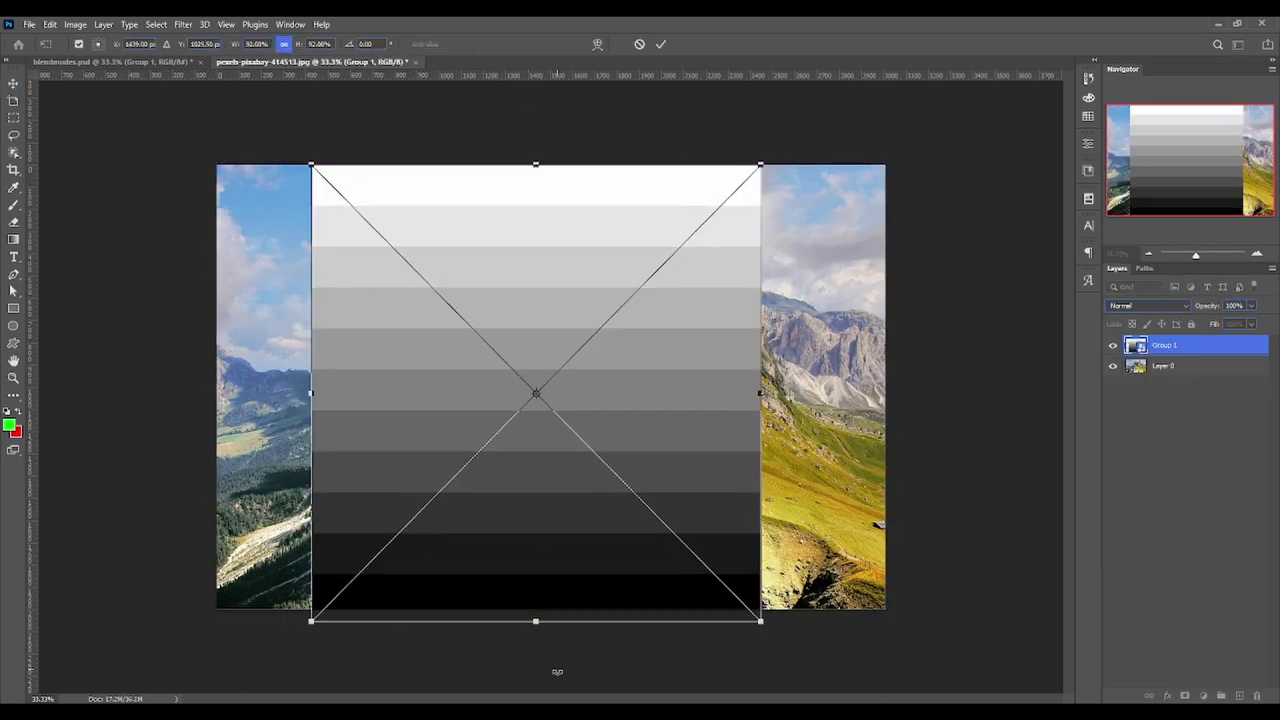
left_click_drag(538, 612, 537, 606)
left_click_drag(320, 386, 216, 387)
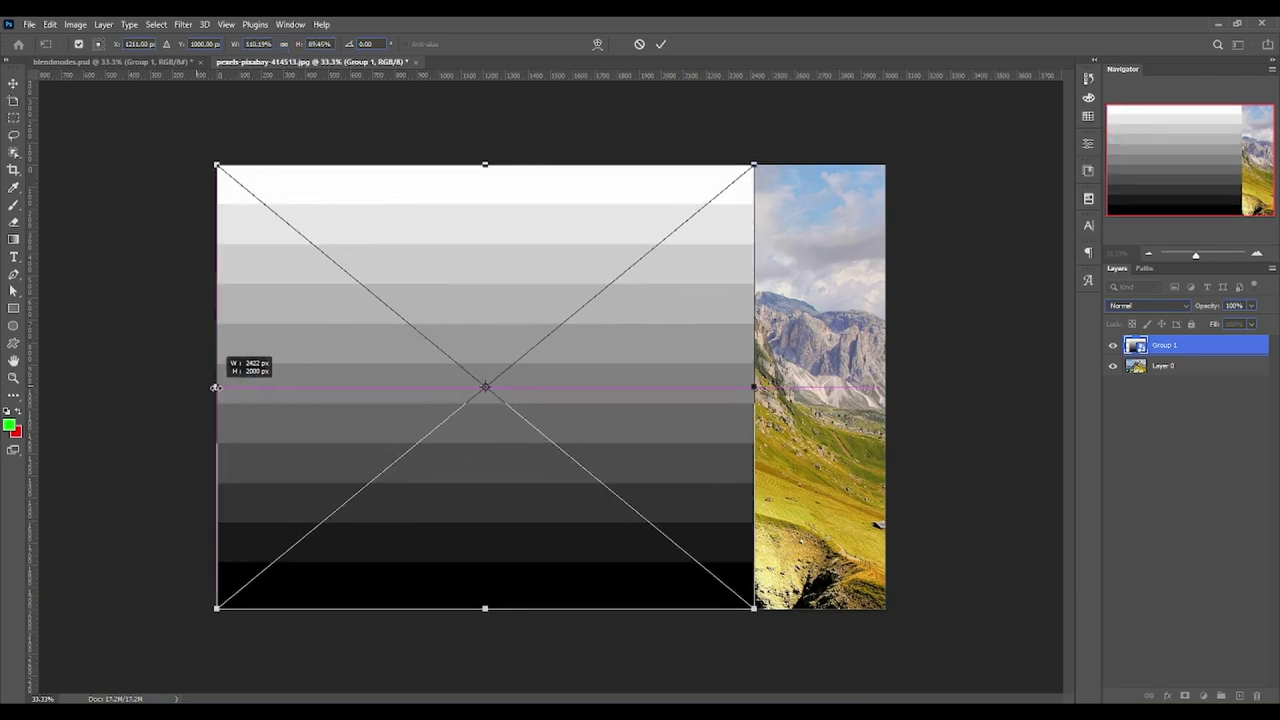
left_click_drag(754, 387, 889, 391)
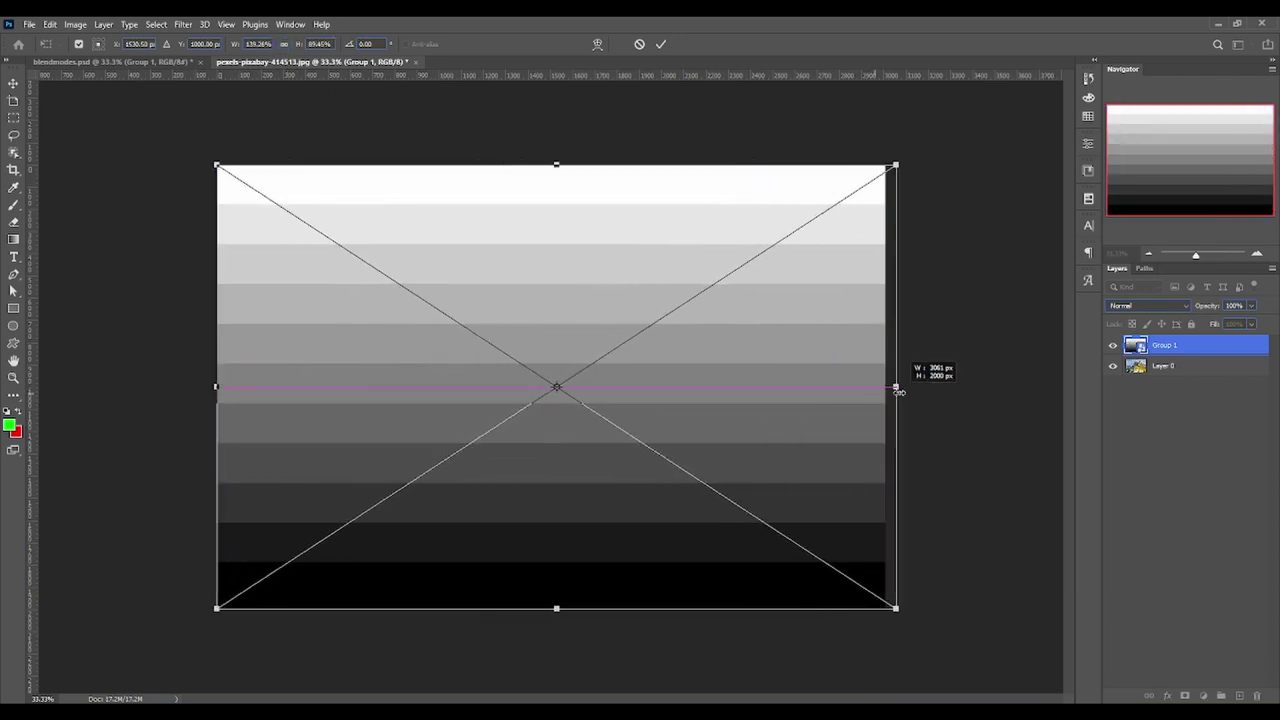
key("Return")
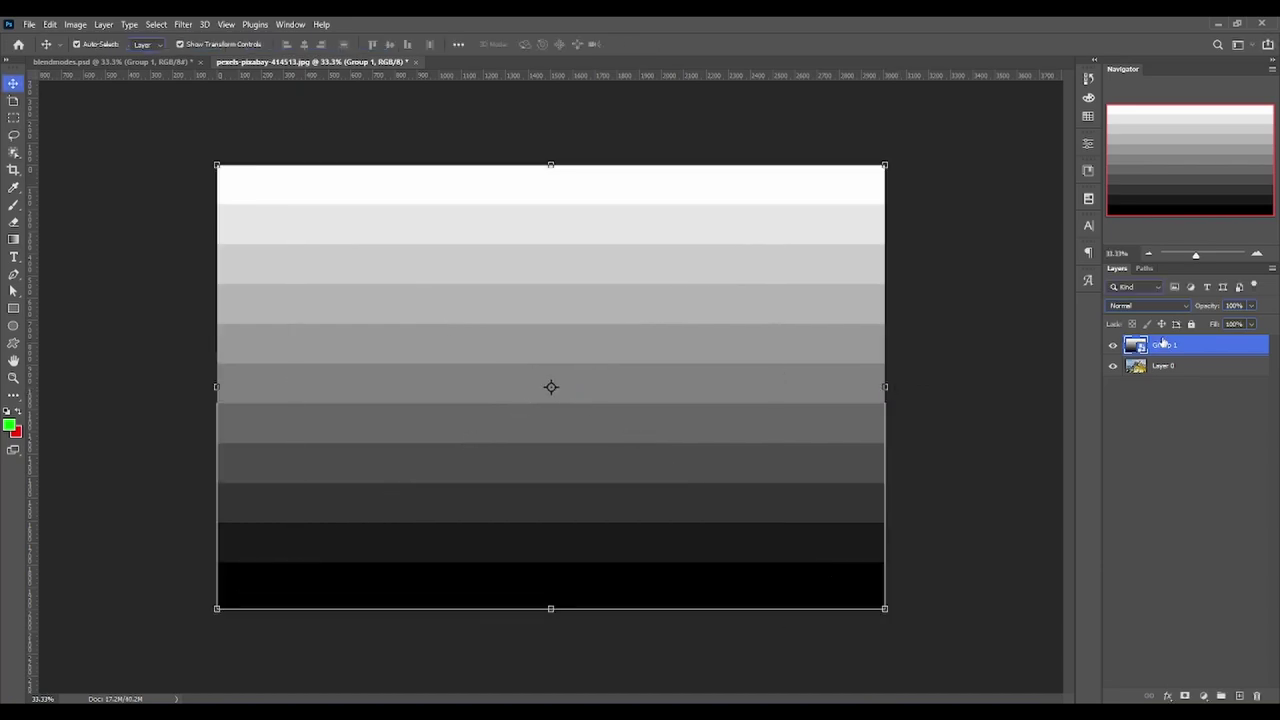
- Try Difference, then set Group 1's blend mode to Exclusion
left_click(1157, 307)
left_click(1146, 549)
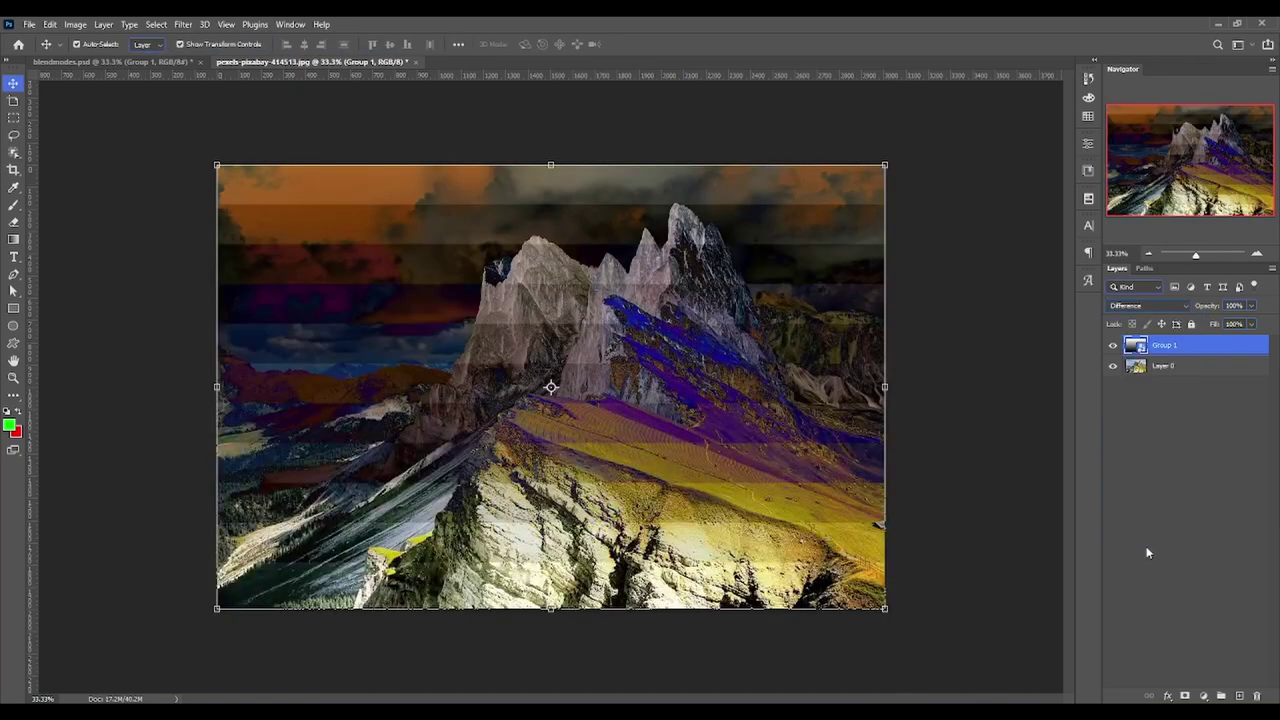
left_click(1147, 306)
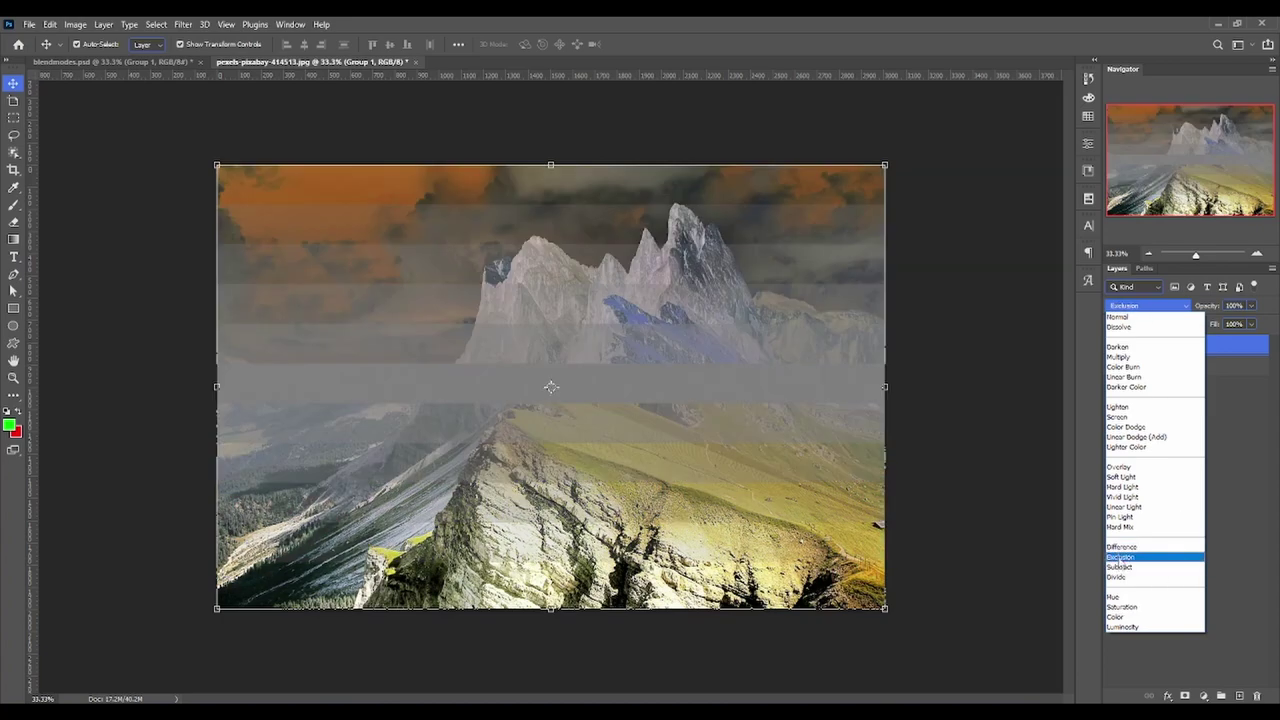
left_click(1119, 557)
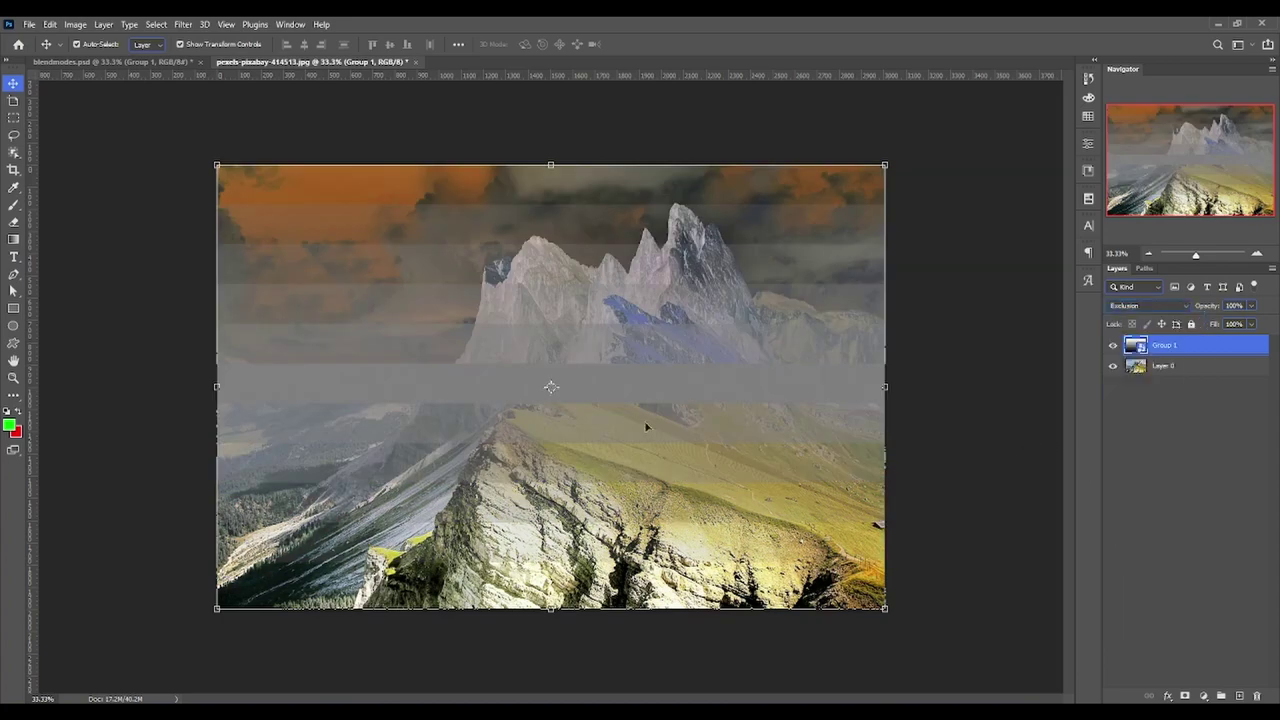
- Zoom in on the blended photo, then hide Group 1 to reveal the original
left_click(13, 378)
mouse_move(598, 413)
left_mouse_down()
mouse_move(720, 417)
mouse_move(564, 418)
mouse_move(632, 389)
left_mouse_up()
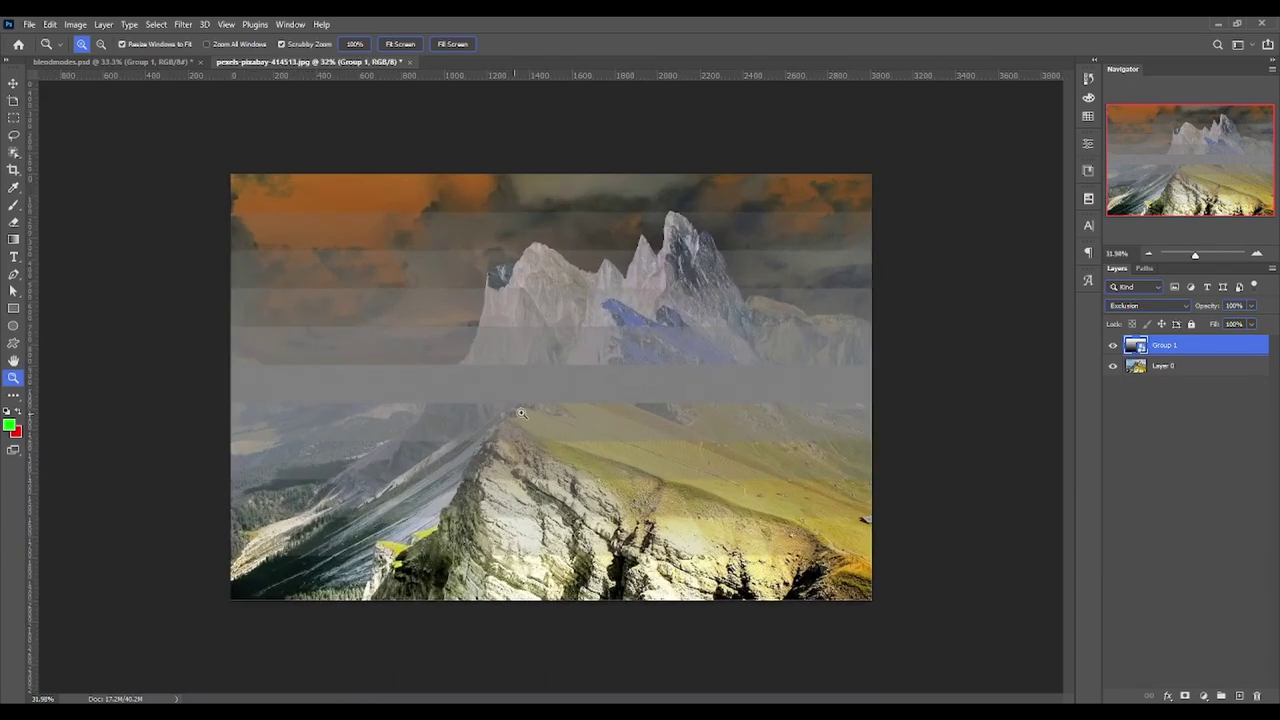
left_click_drag(522, 413, 540, 404)
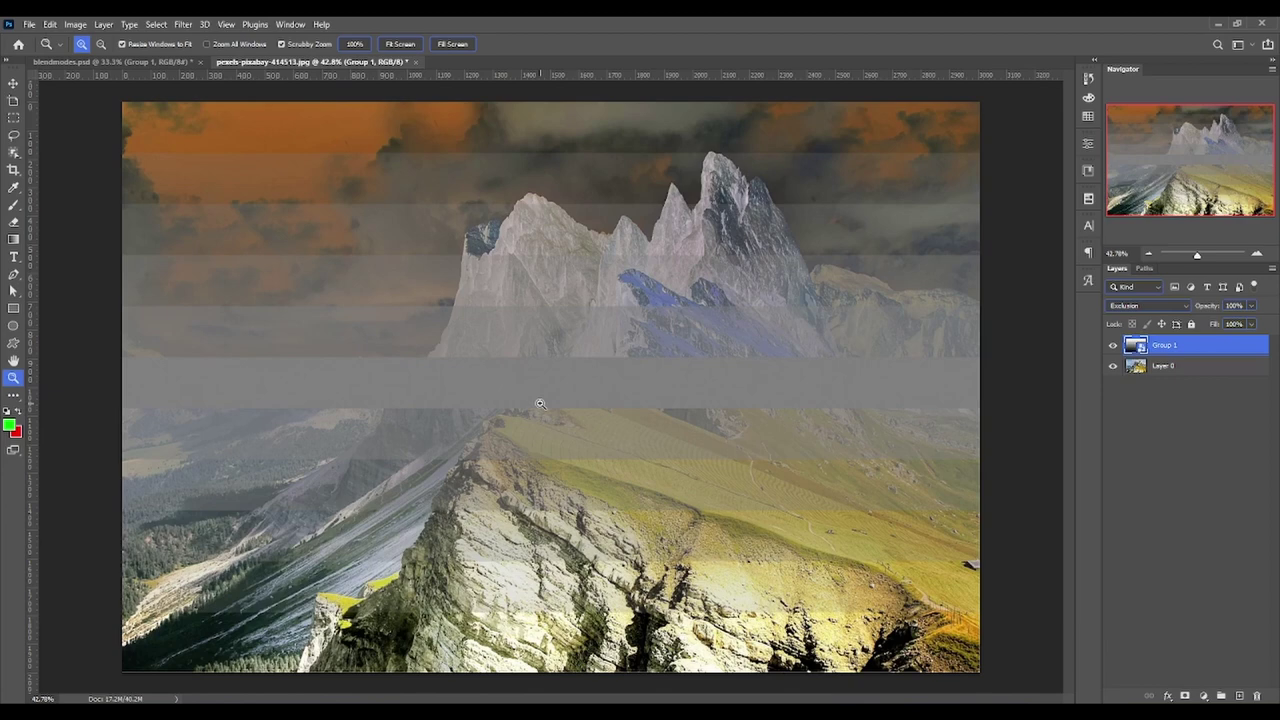
left_click(1113, 345)
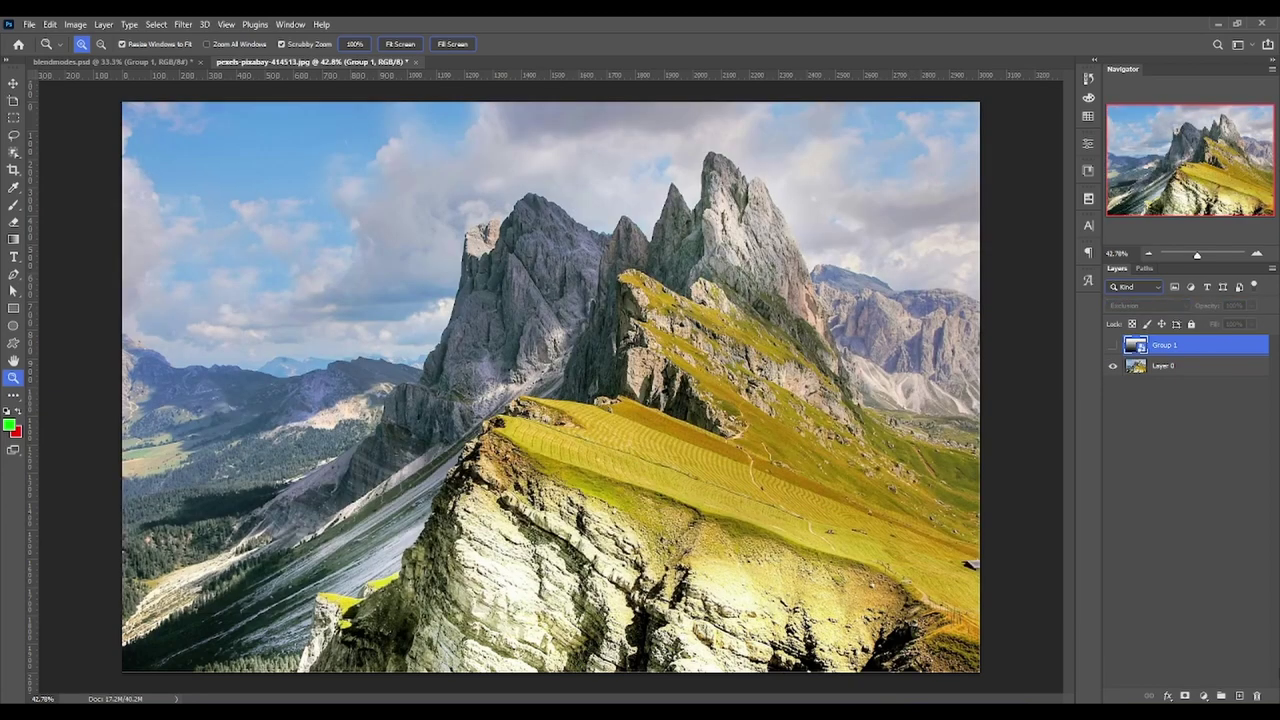
- Add a pure green Solid Color fill layer blended in Exclusion mode
left_click(1203, 696)
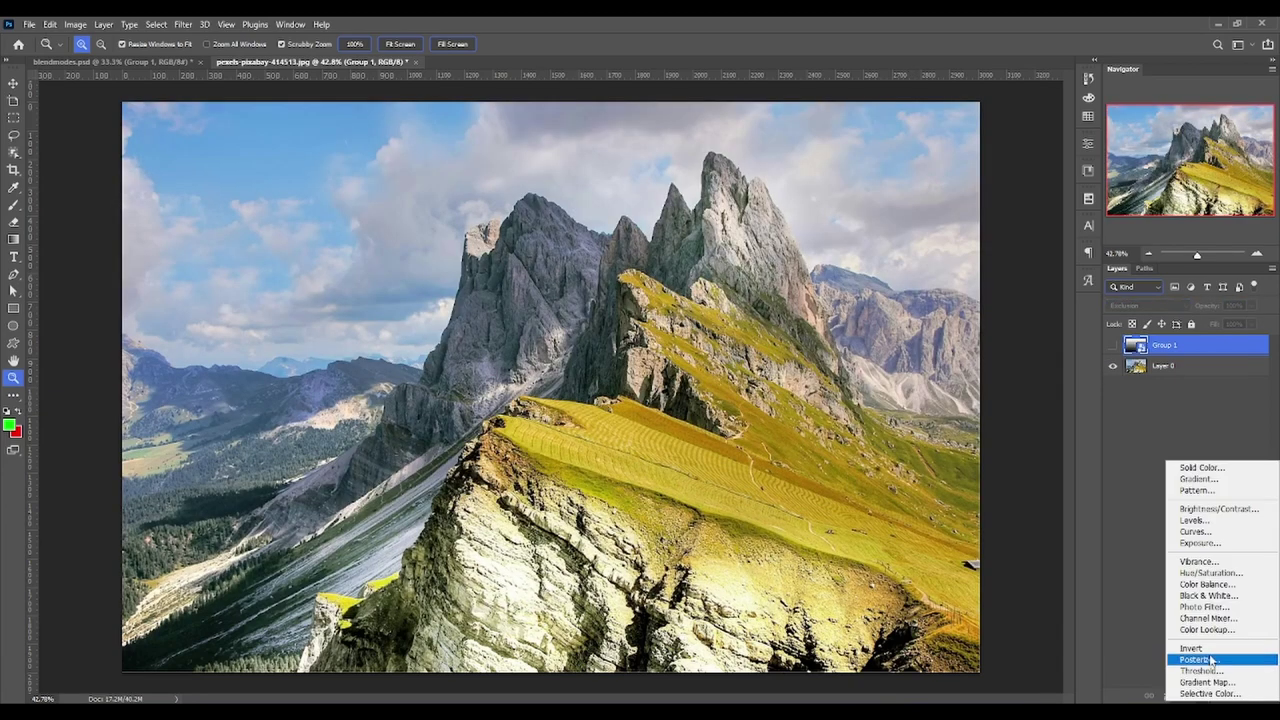
left_click(1202, 467)
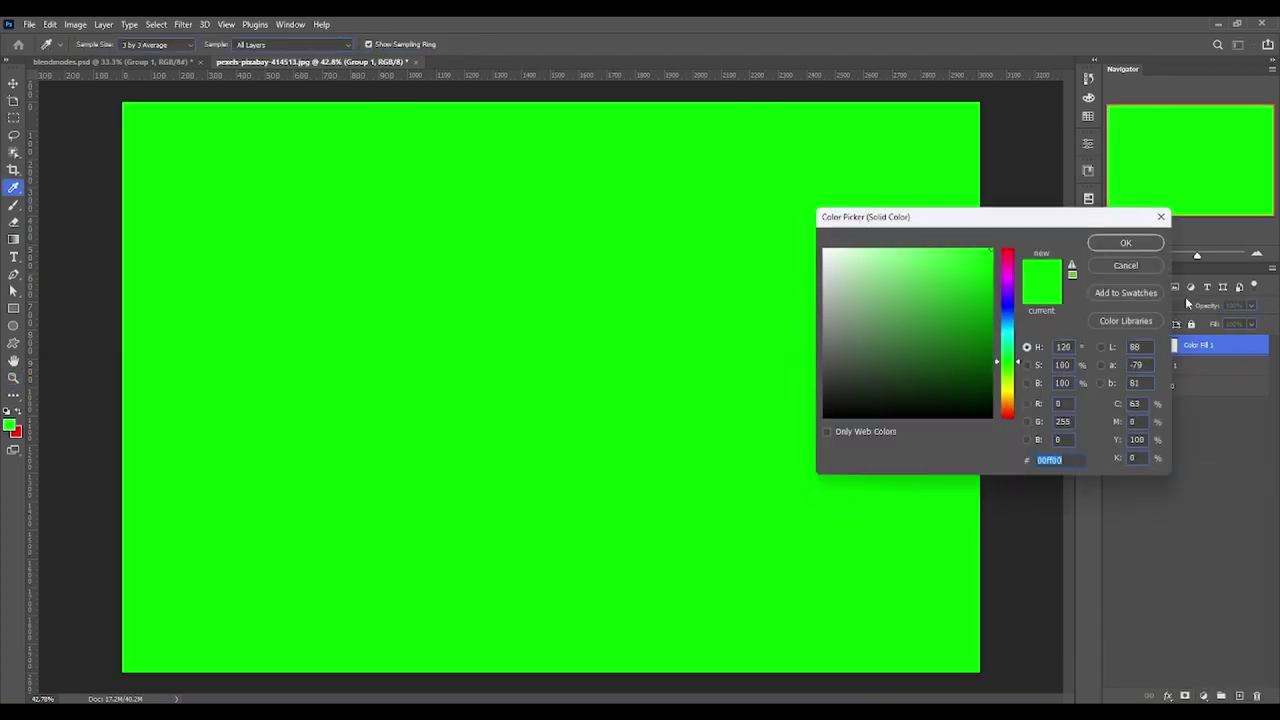
left_click(1125, 243)
key("z")
left_click(1147, 305)
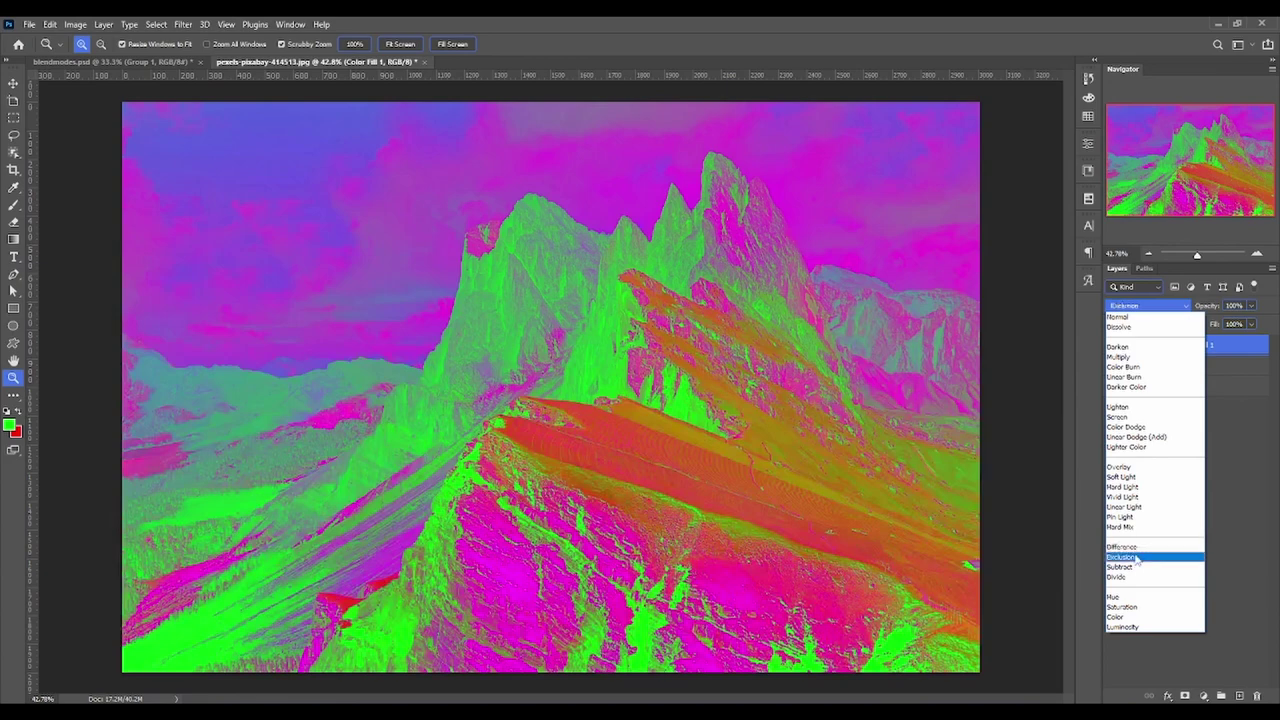
left_click(1125, 556)
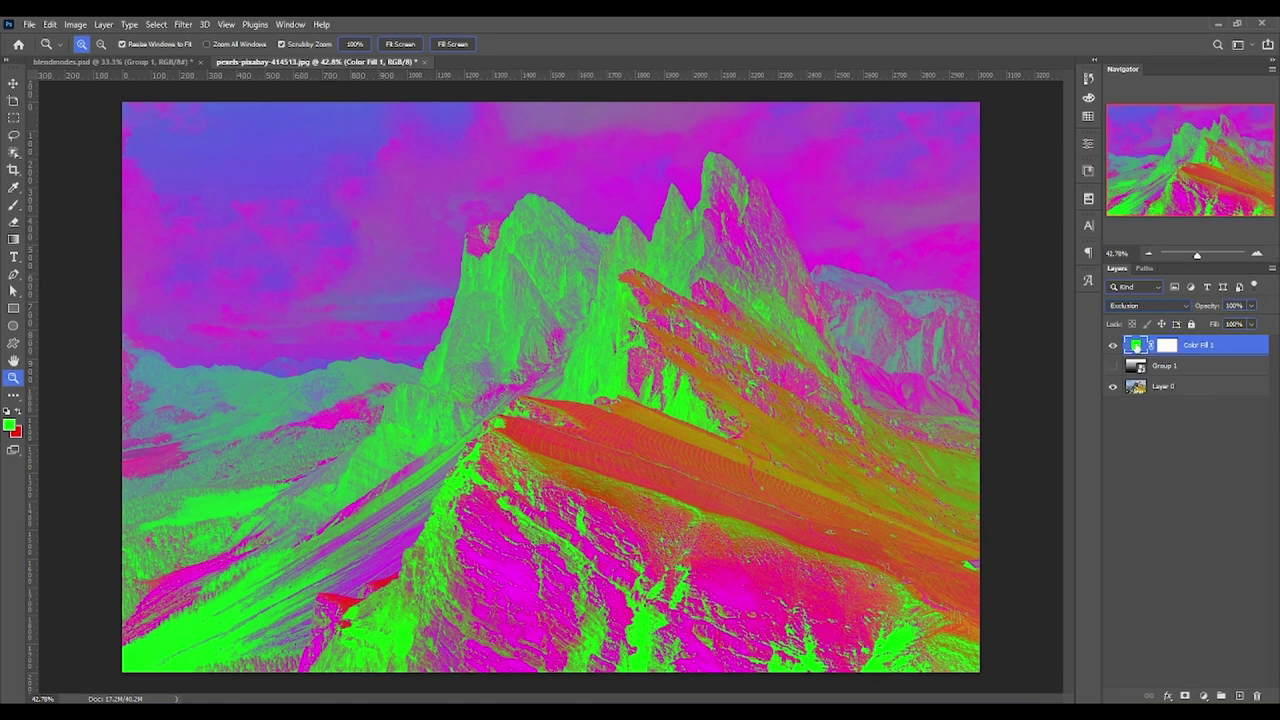
double_click(1136, 346)
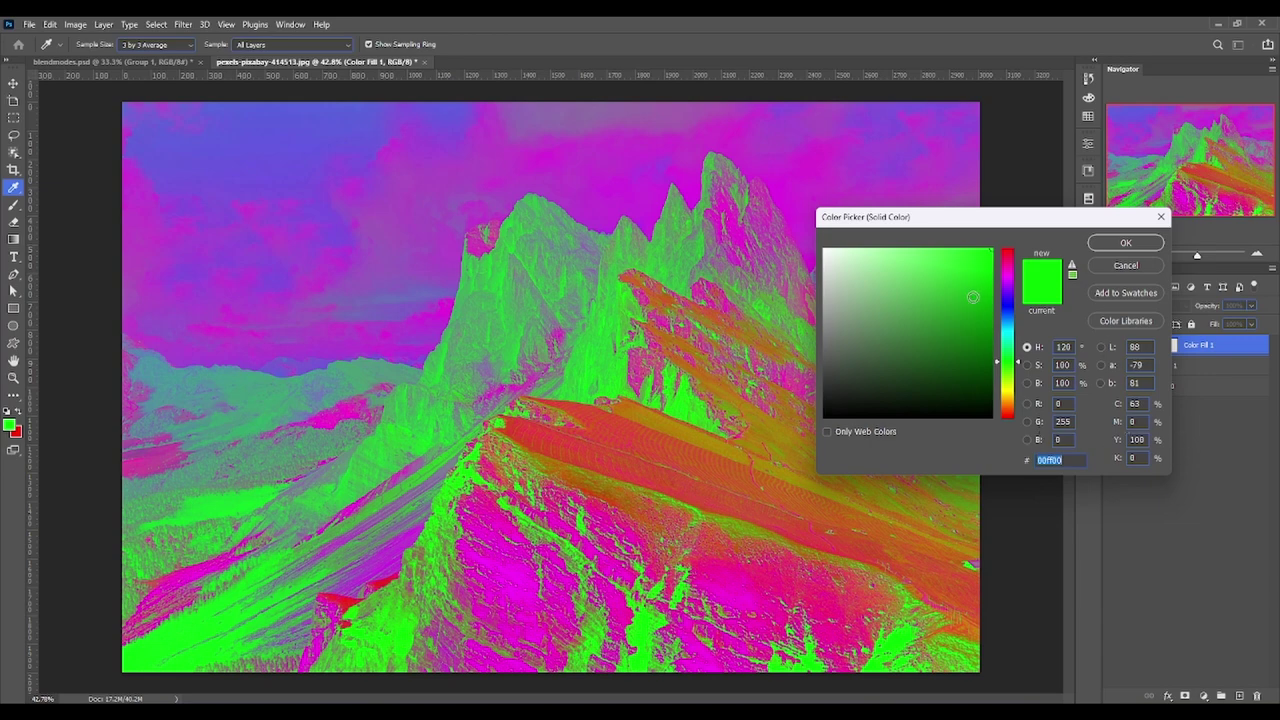
- Keep the green fill and lower Color Fill 1's opacity to 37%
left_click_drag(947, 293, 997, 237)
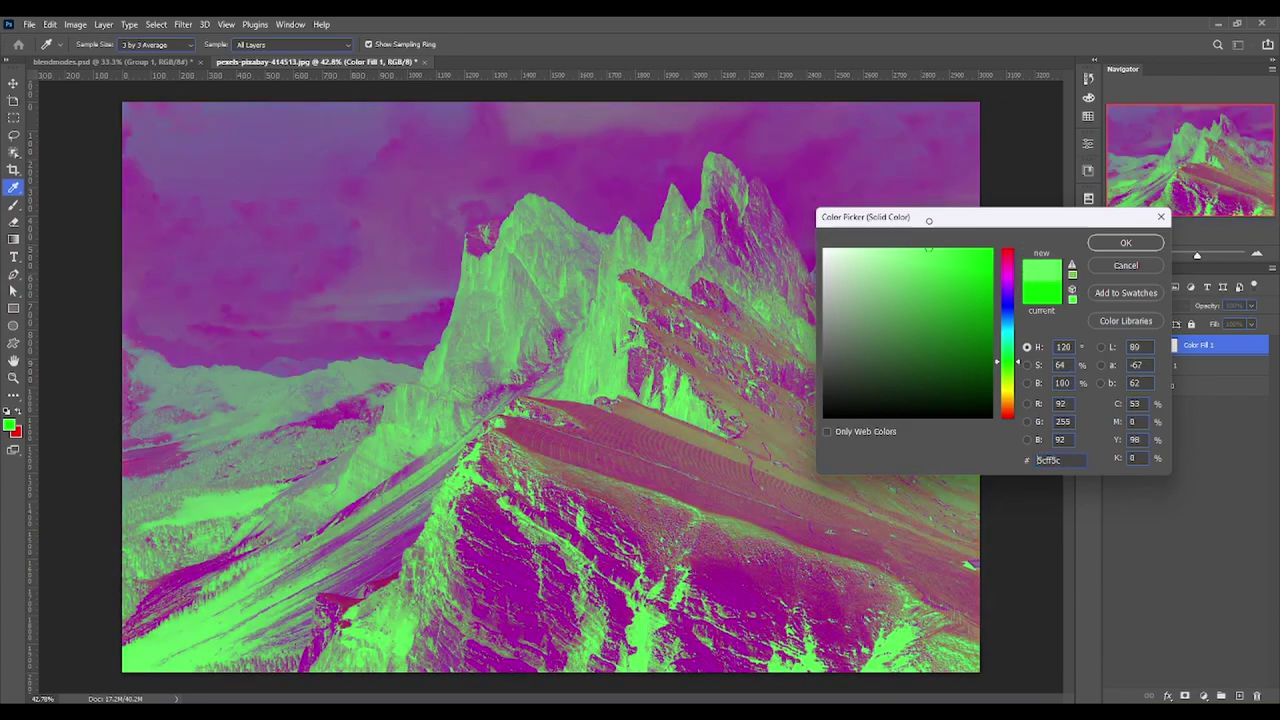
left_click(1126, 242)
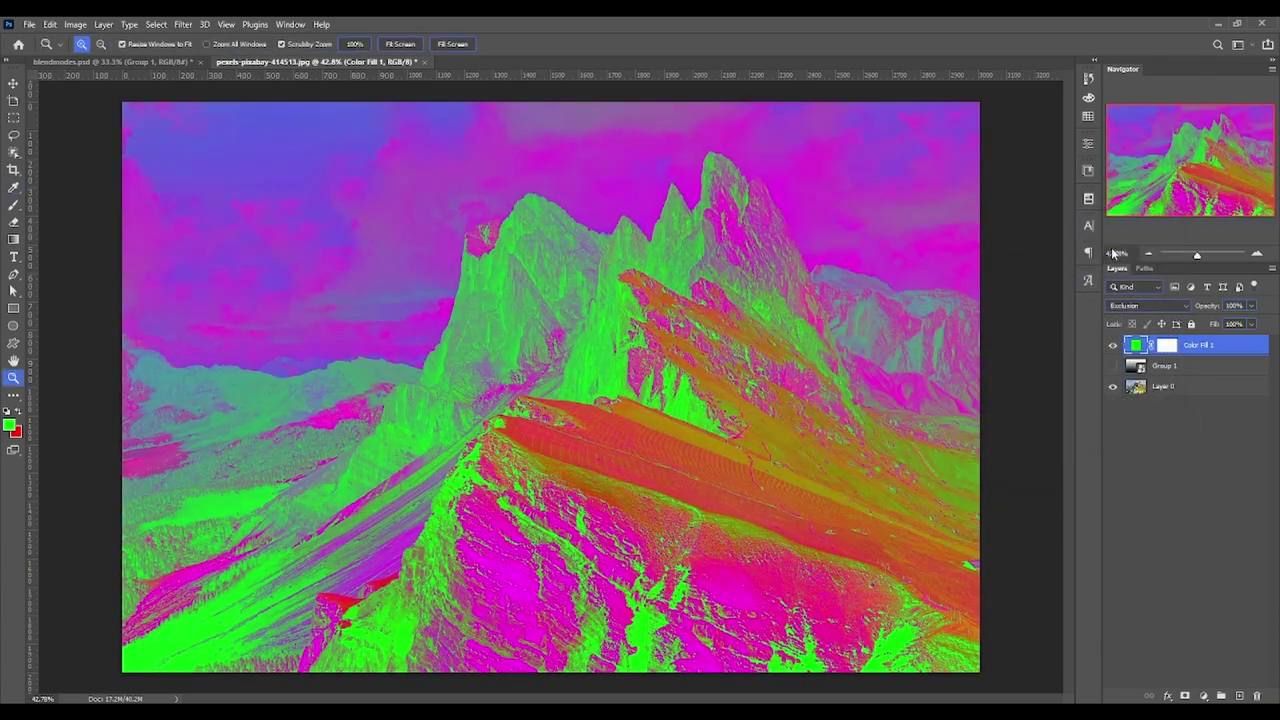
left_click(1251, 306)
left_click_drag(1250, 318, 1208, 324)
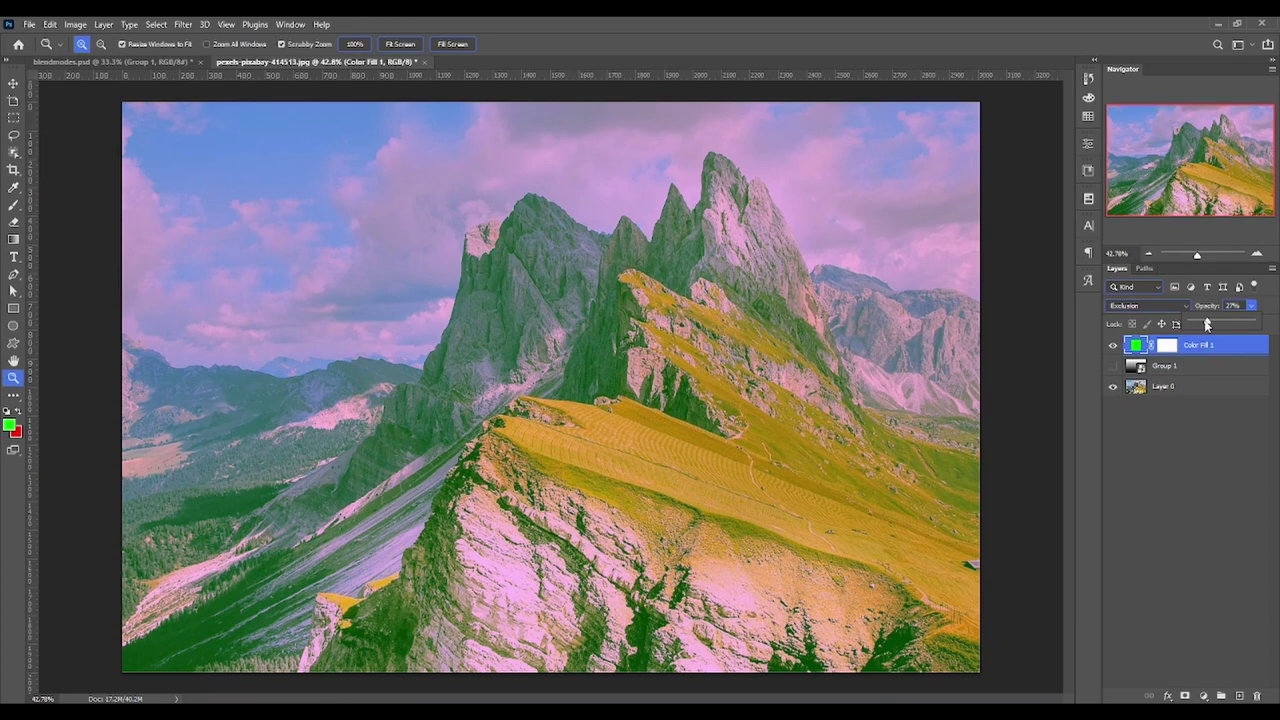
left_click_drag(617, 367, 628, 340)
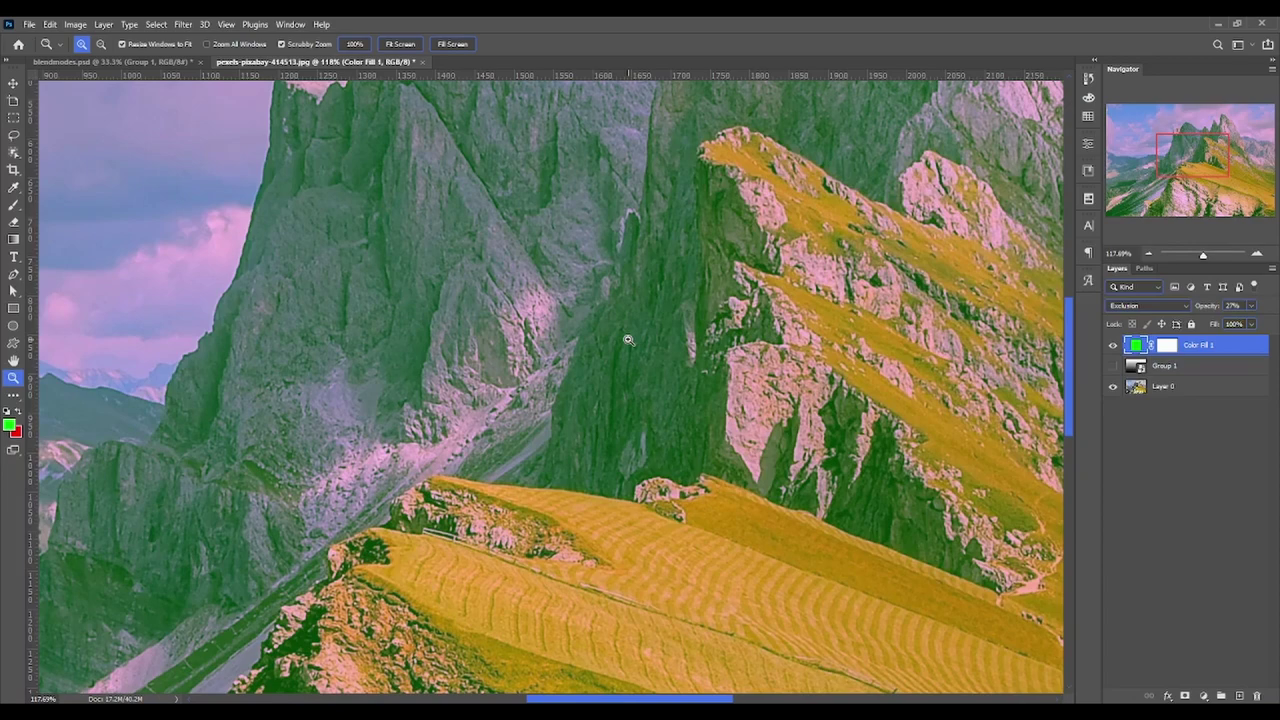
left_click_drag(628, 340, 1075, 402)
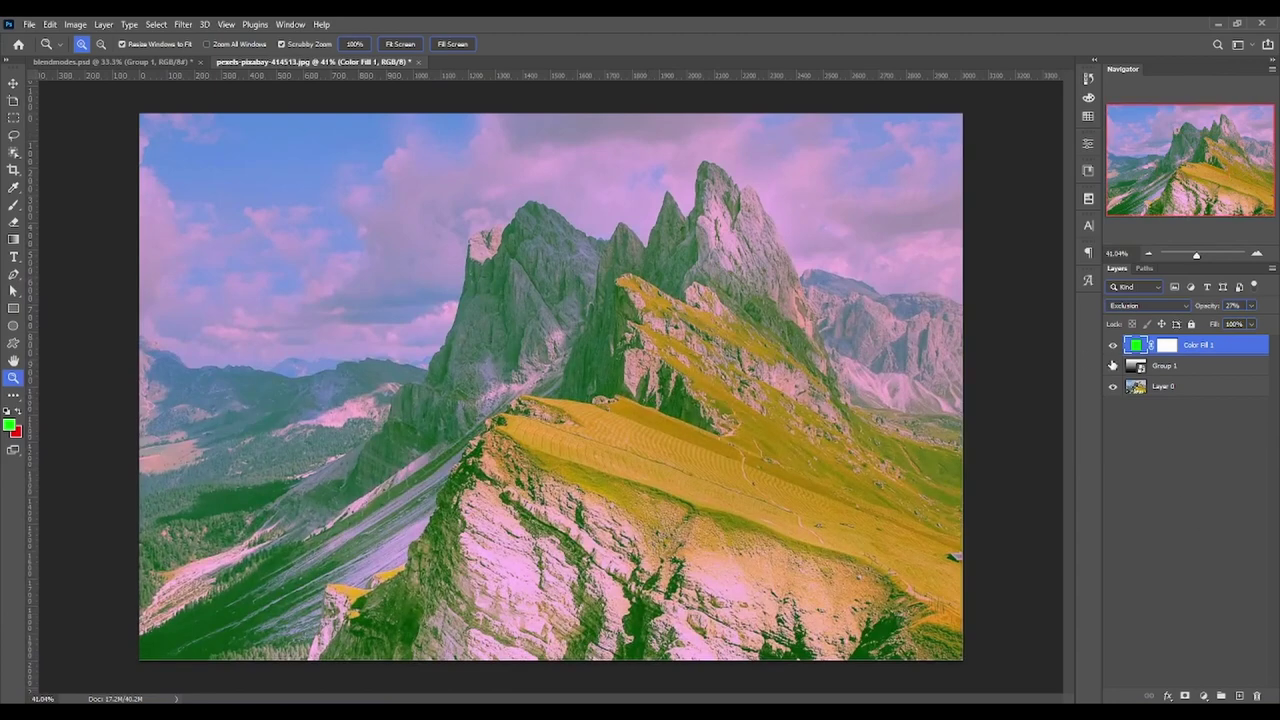
- Show Group 1's grey step gradient and set its blend mode to Normal
left_click(1113, 345)
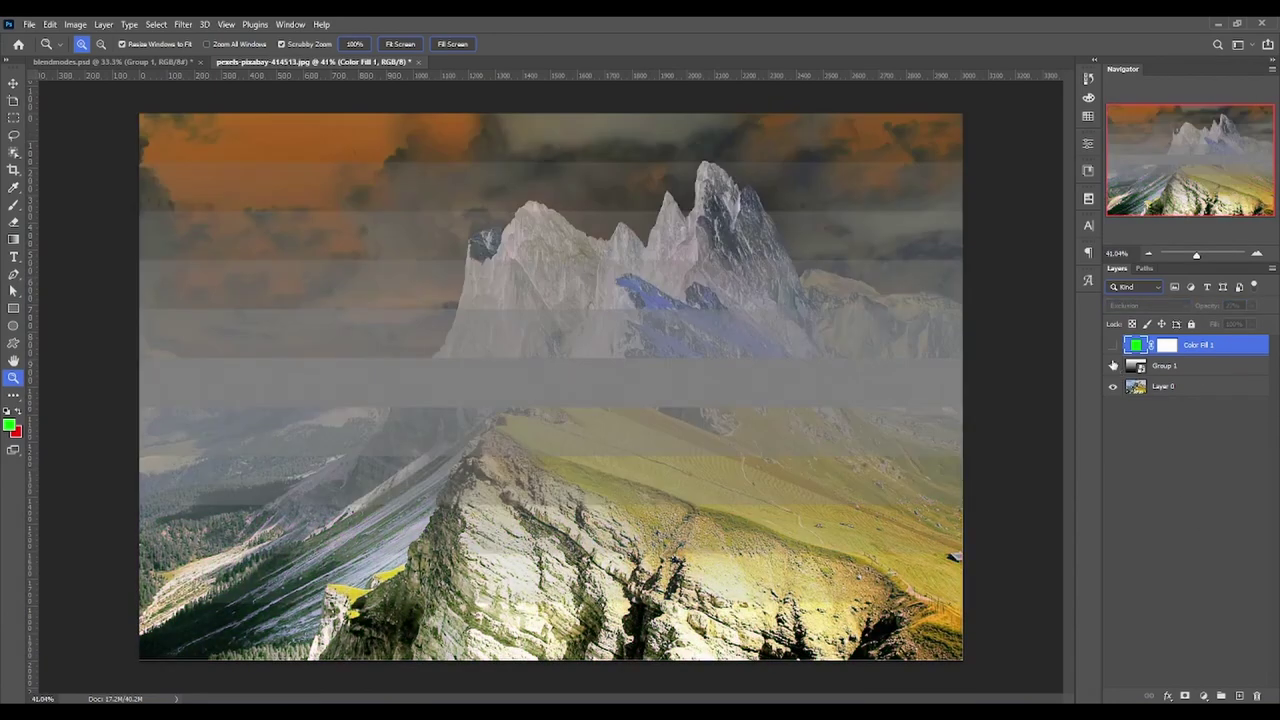
left_click(1192, 366)
left_click(1140, 306)
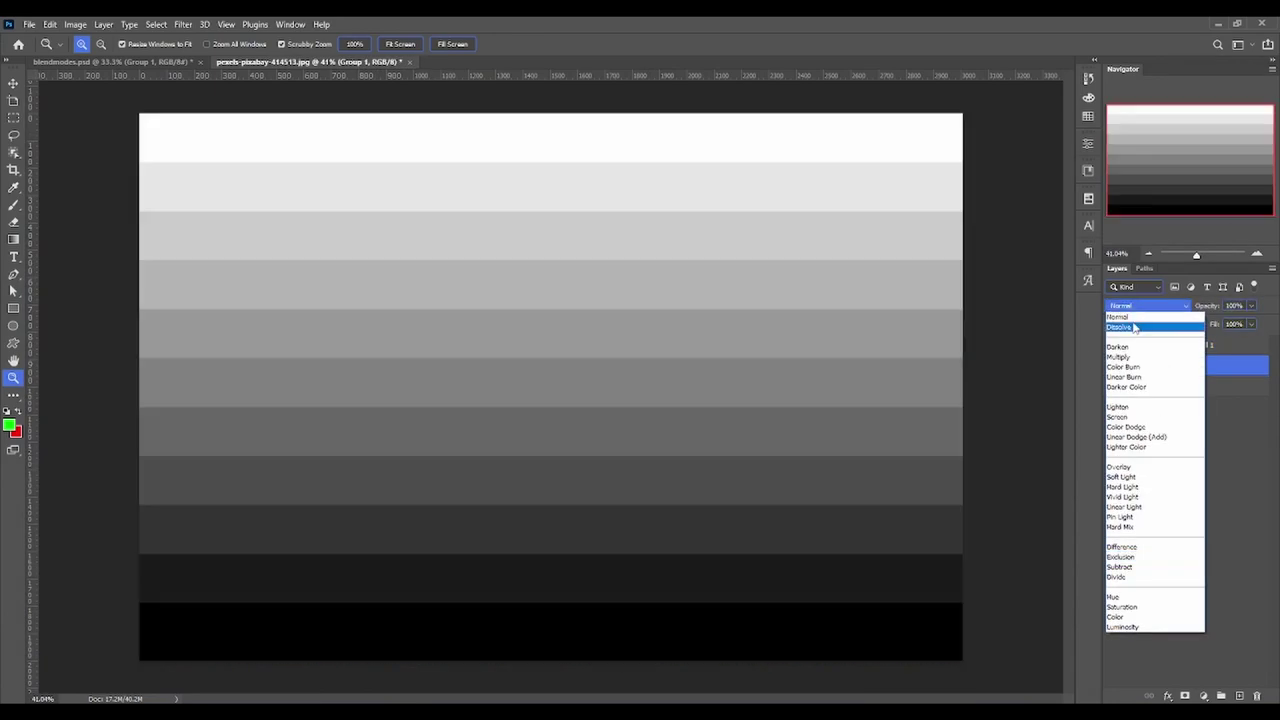
left_click(1140, 306)
- Toggle the green Exclusion fill to compare, preview a warmer hue, then cancel to keep green
left_click(1140, 350)
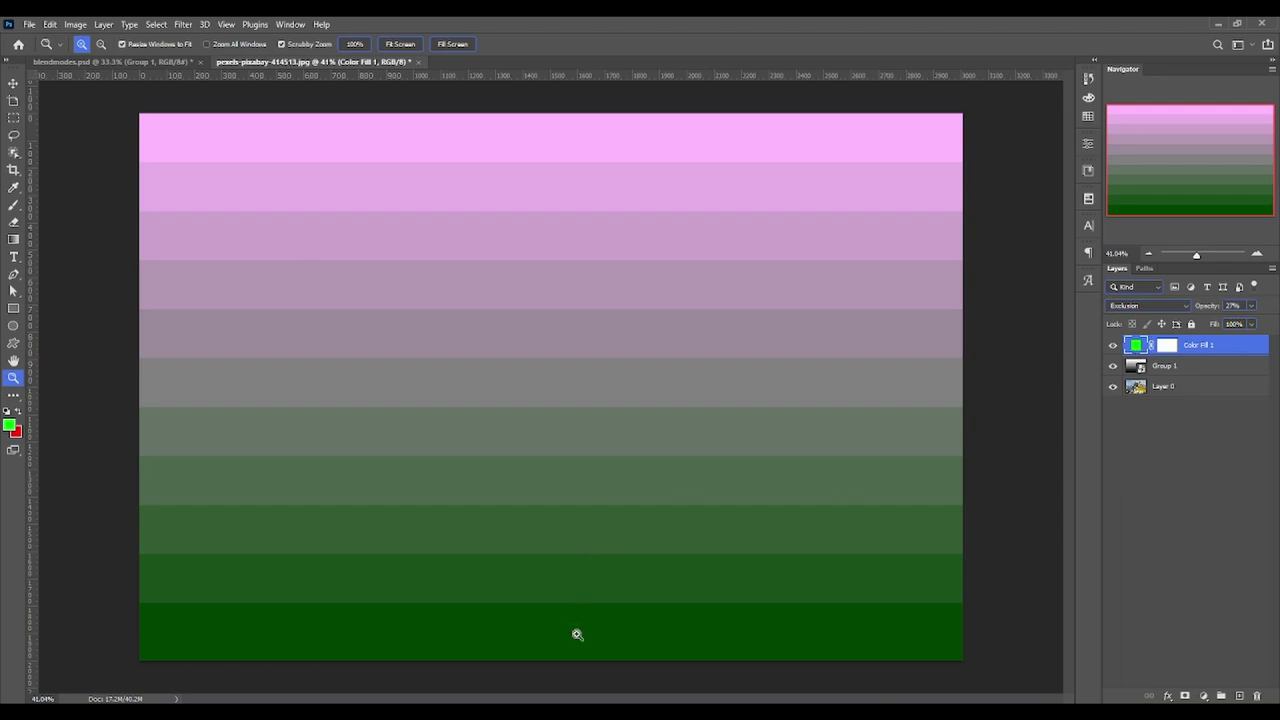
left_click(1113, 345)
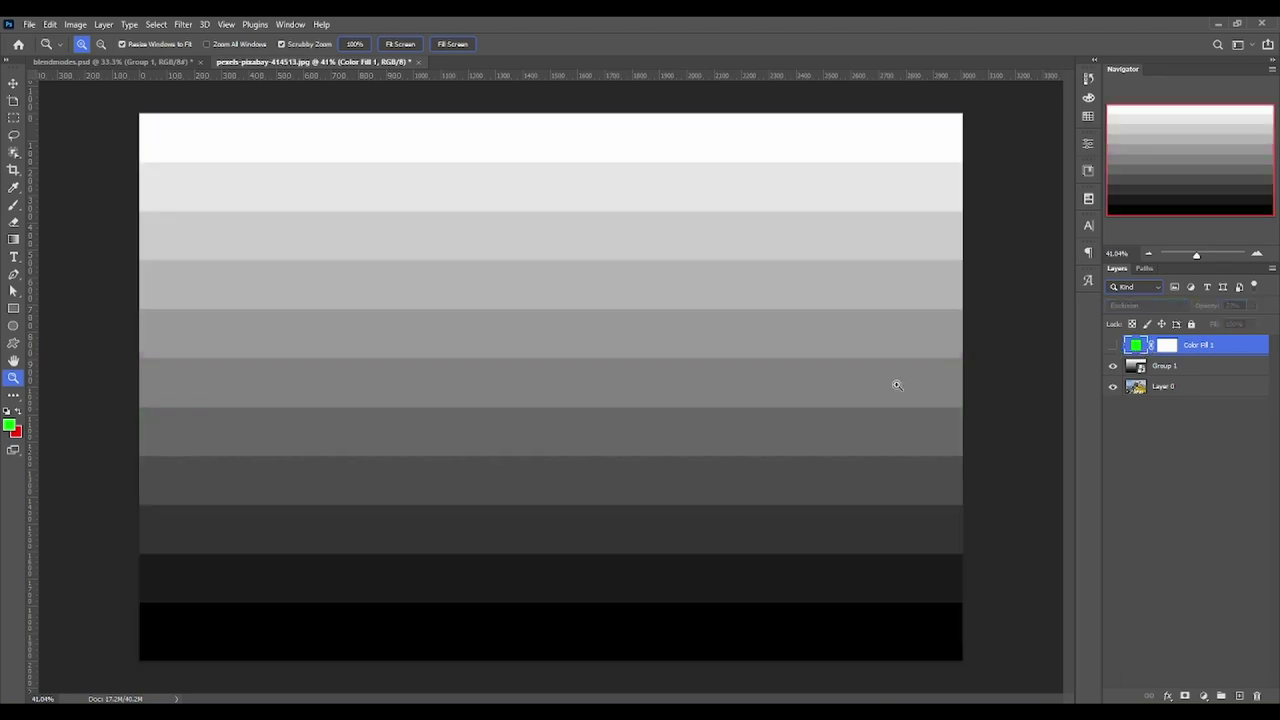
left_click(1113, 345)
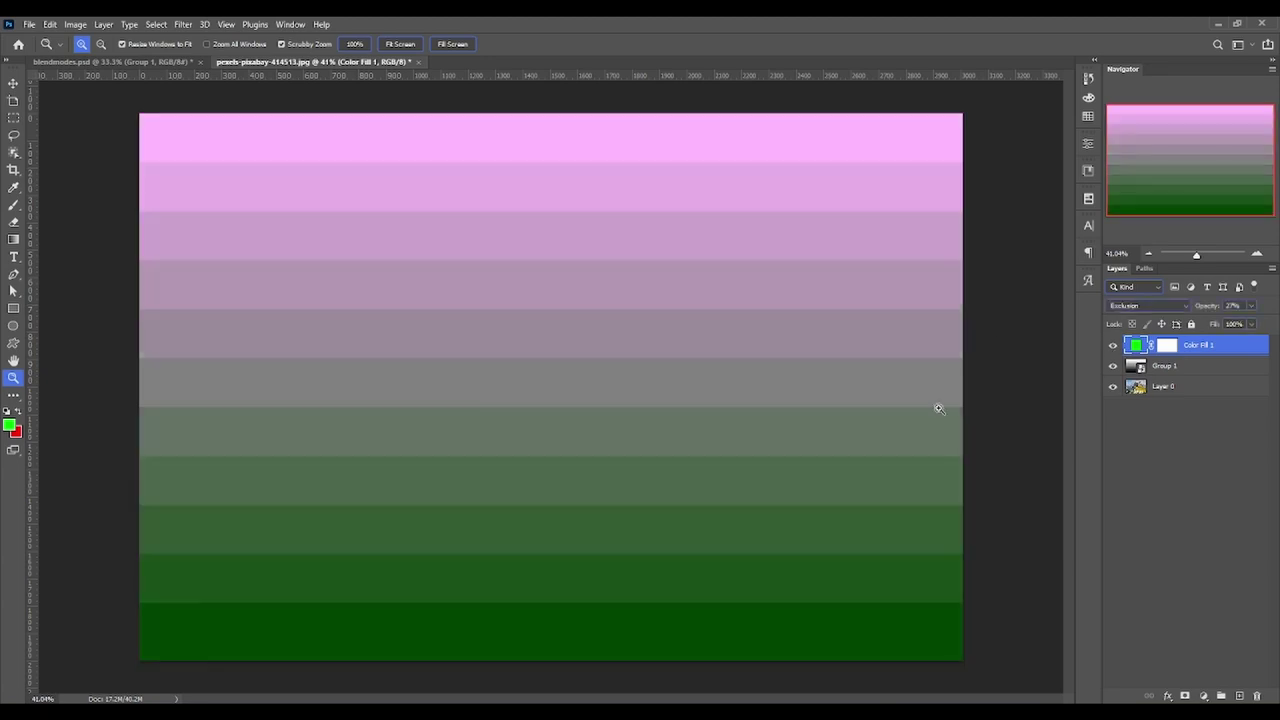
double_click(1135, 345)
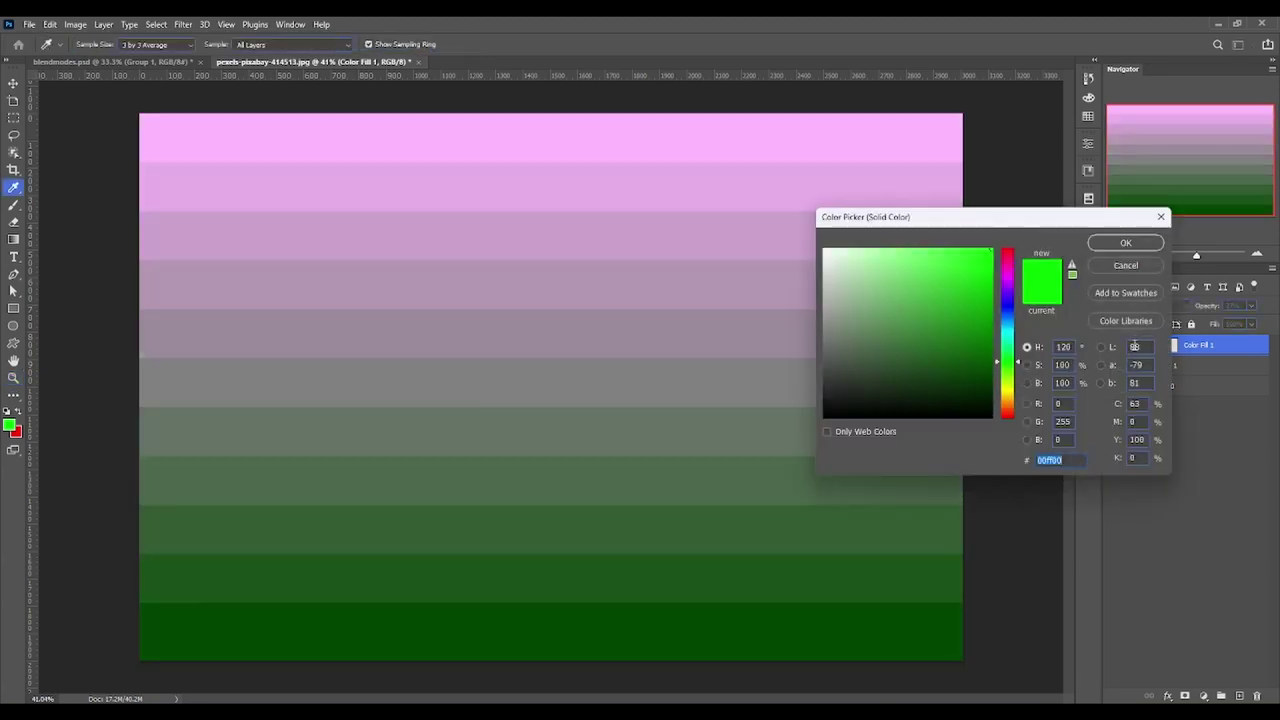
mouse_move(1008, 362)
left_mouse_down()
mouse_move(1012, 416)
mouse_move(1013, 400)
left_mouse_up()
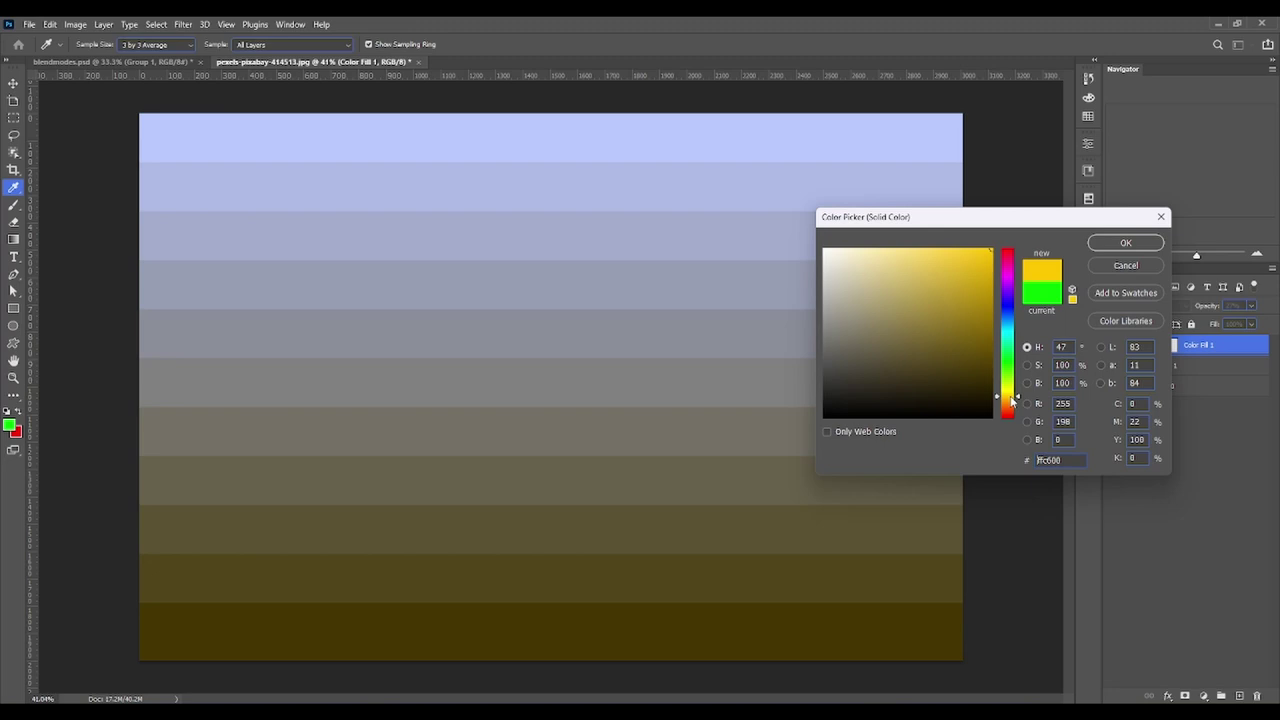
left_click(1127, 266)
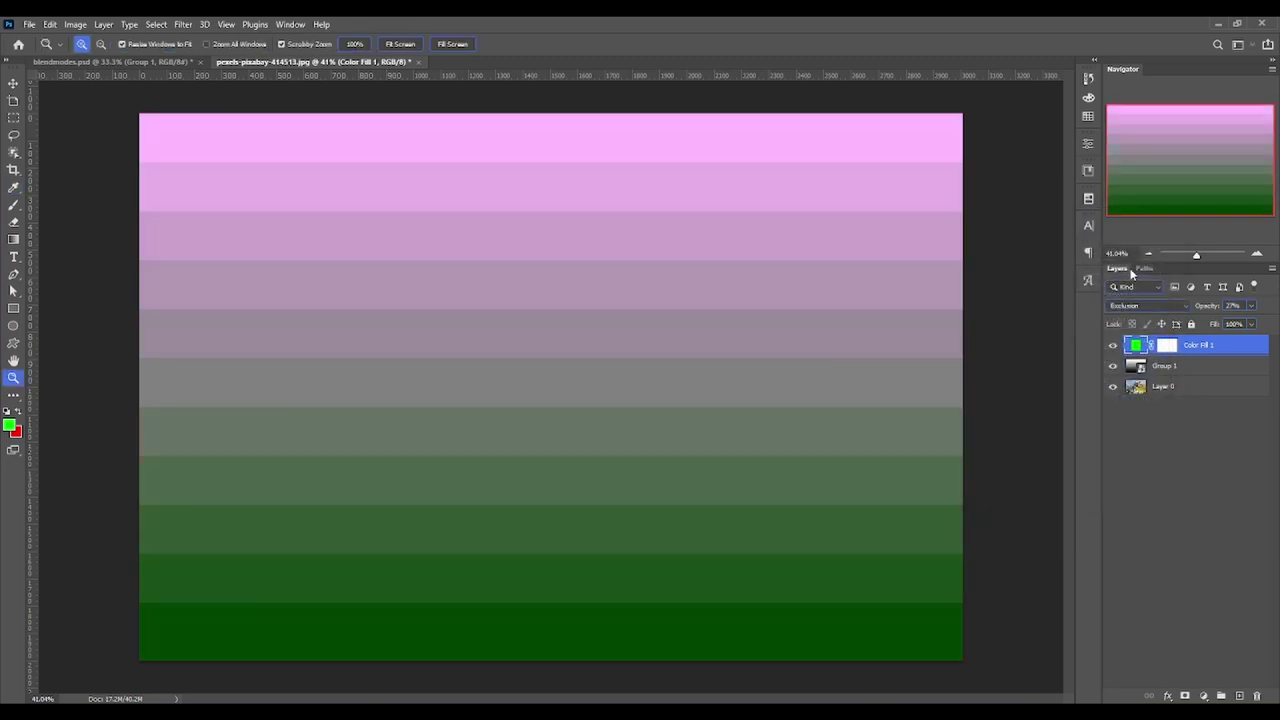
- Switch to blendmodes.psd and keep Layer 3 in Difference mode
left_click(100, 61)
left_click(1168, 434)
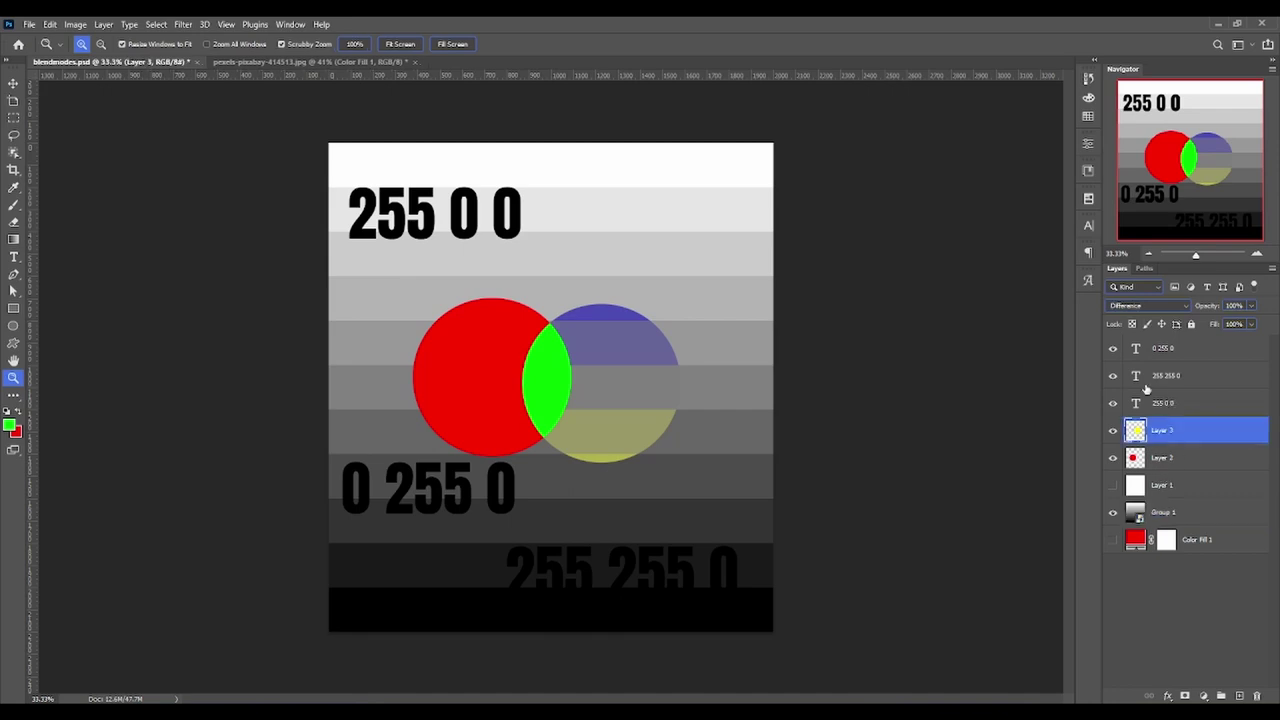
left_click(1151, 306)
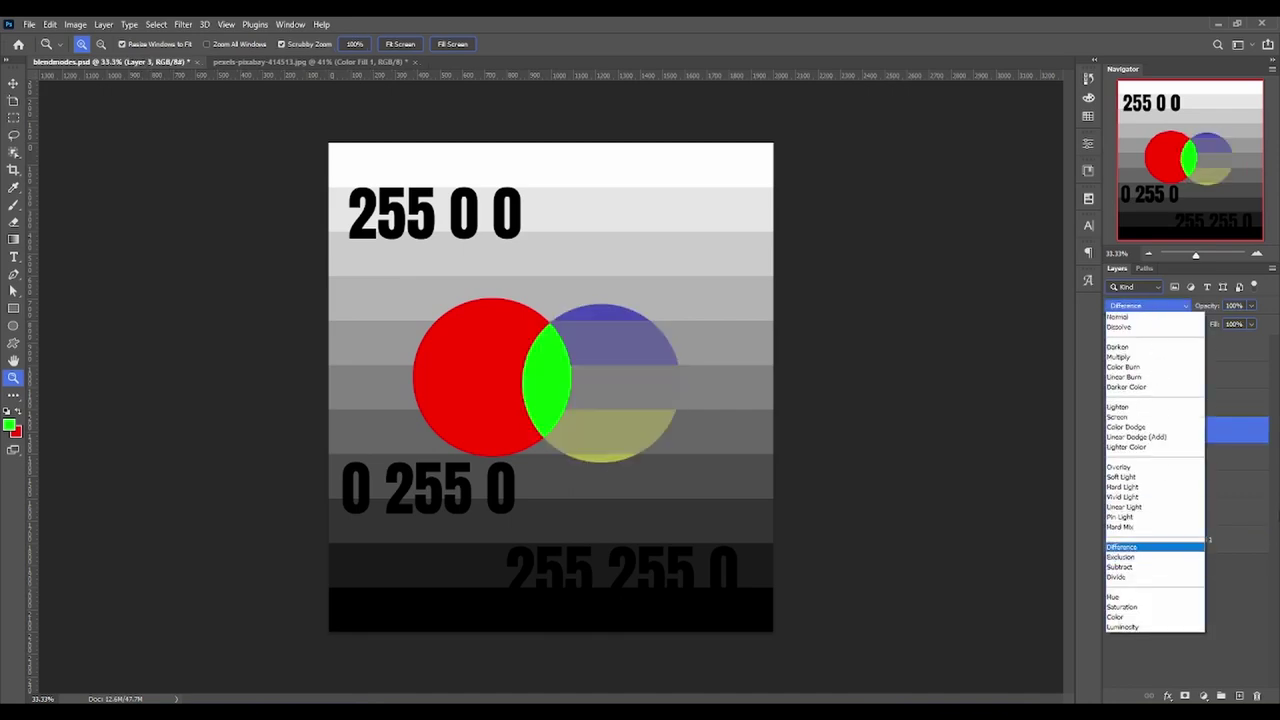
left_click(961, 500)
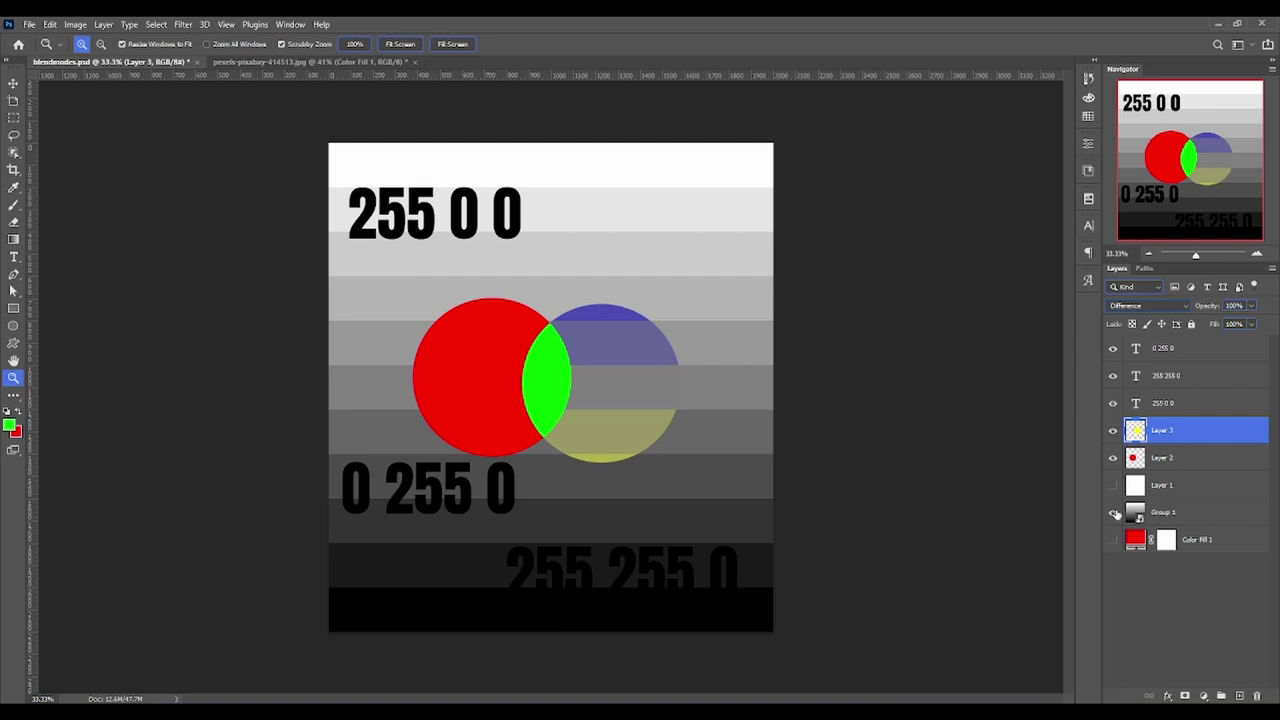
- Hide Group 1's grey gradient and set the yellow circle's Layer 3 to Subtract blending
left_click(1113, 512)
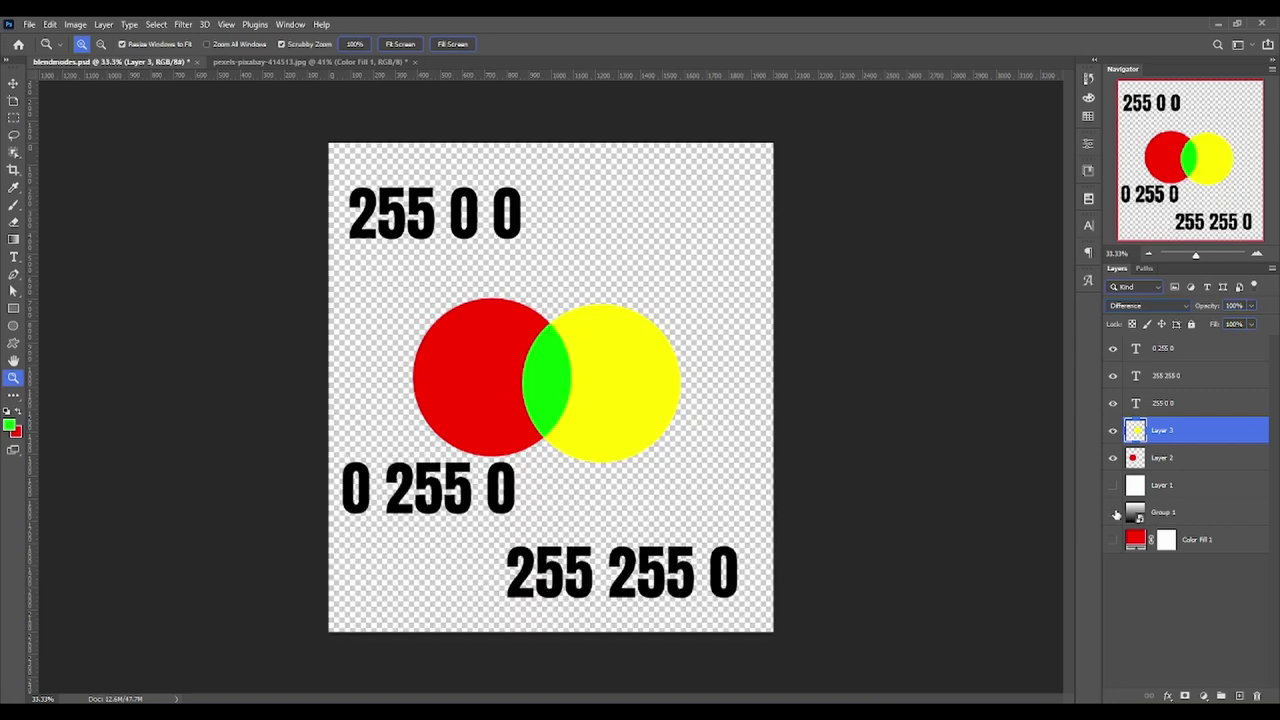
left_click(1140, 306)
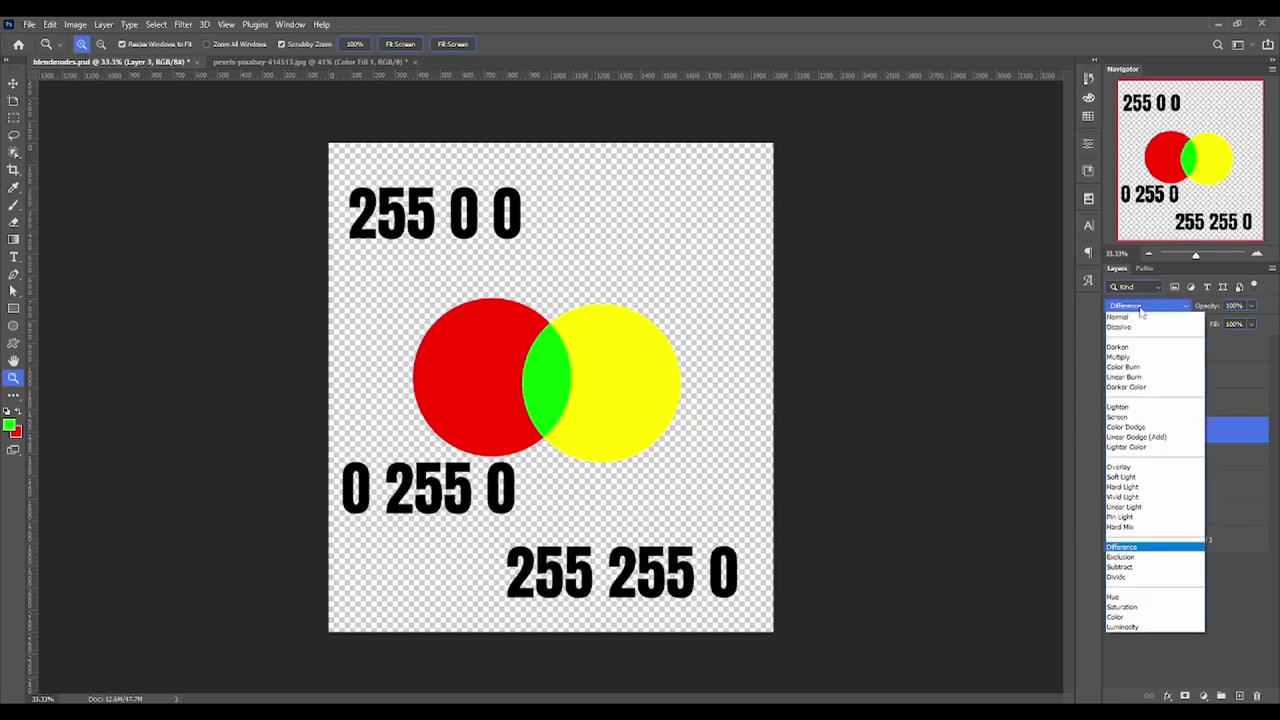
left_click(1119, 567)
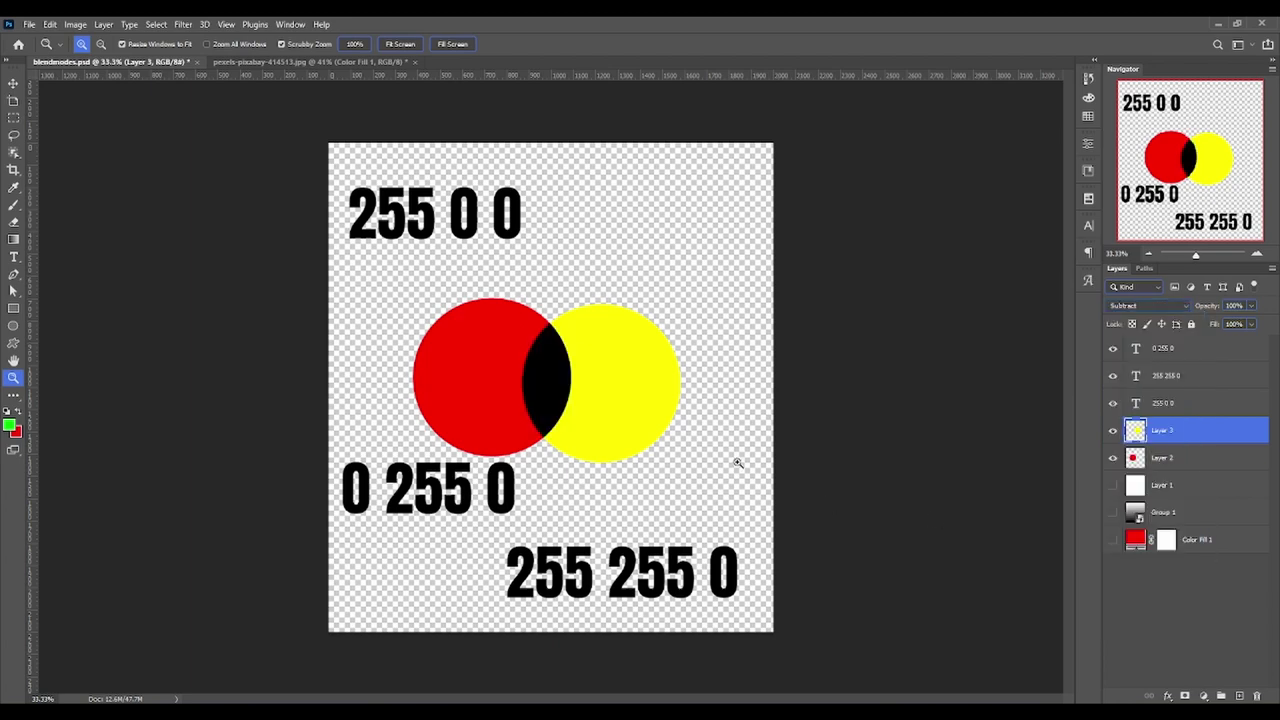
left_click_drag(578, 392, 588, 393)
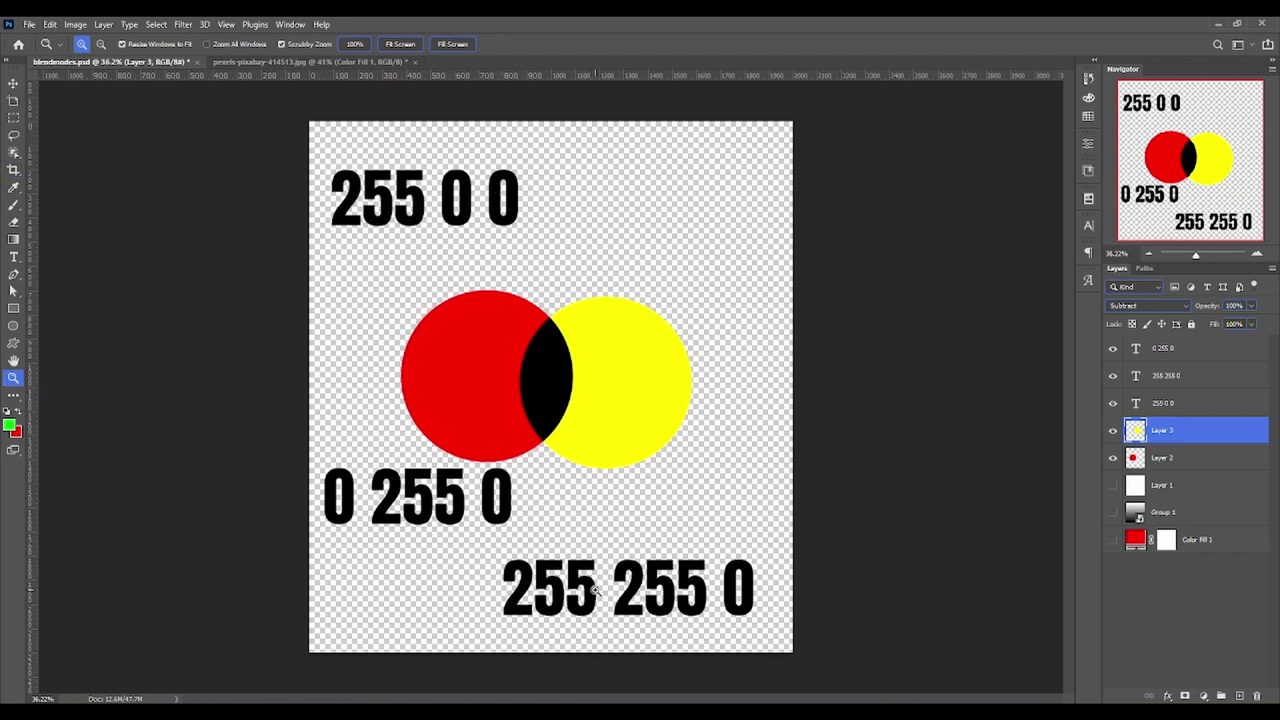
- Select the 255 in the lower-left 0 255 0 label and replace it with 0
left_click(13, 81)
left_click(433, 333)
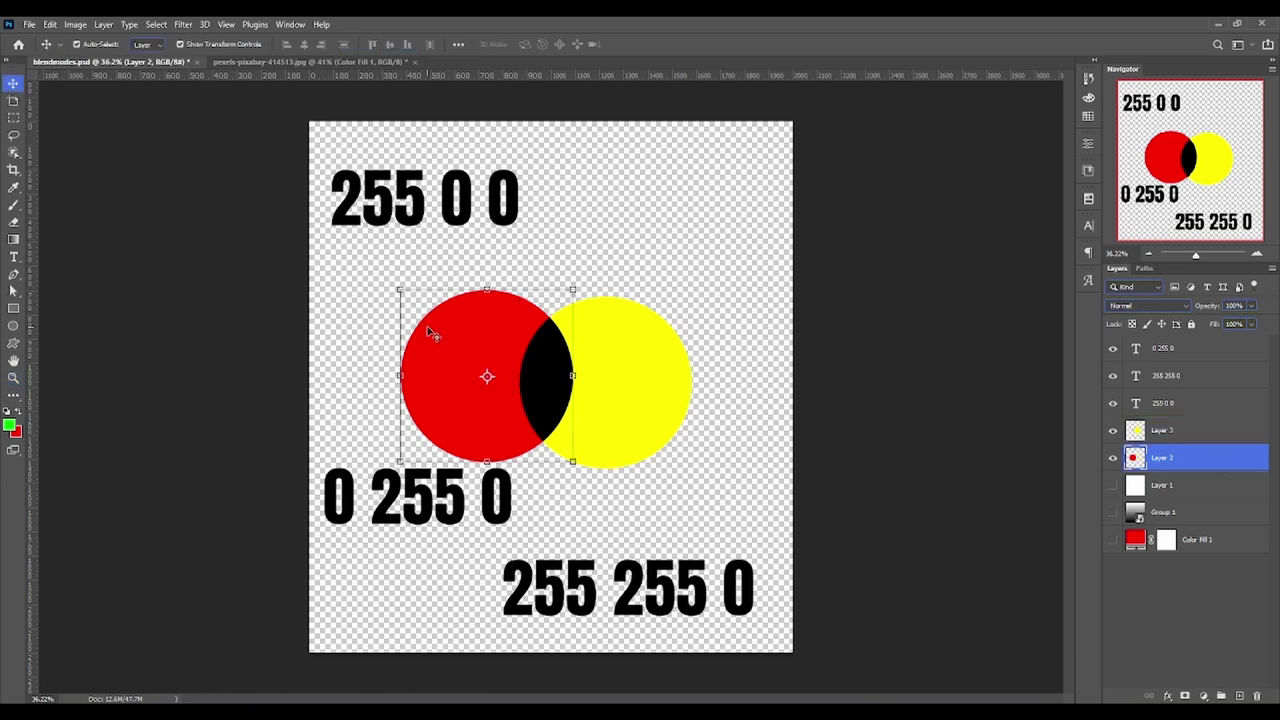
left_click(288, 248)
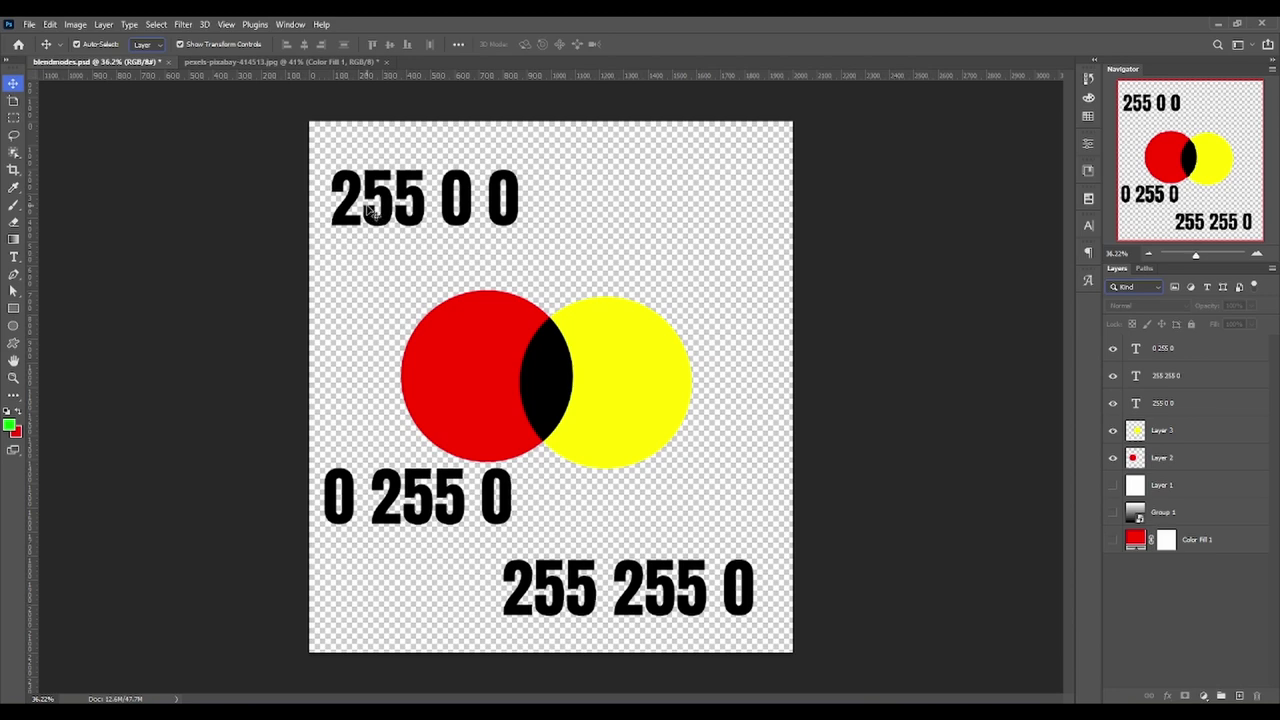
double_click(345, 497)
left_click(355, 497)
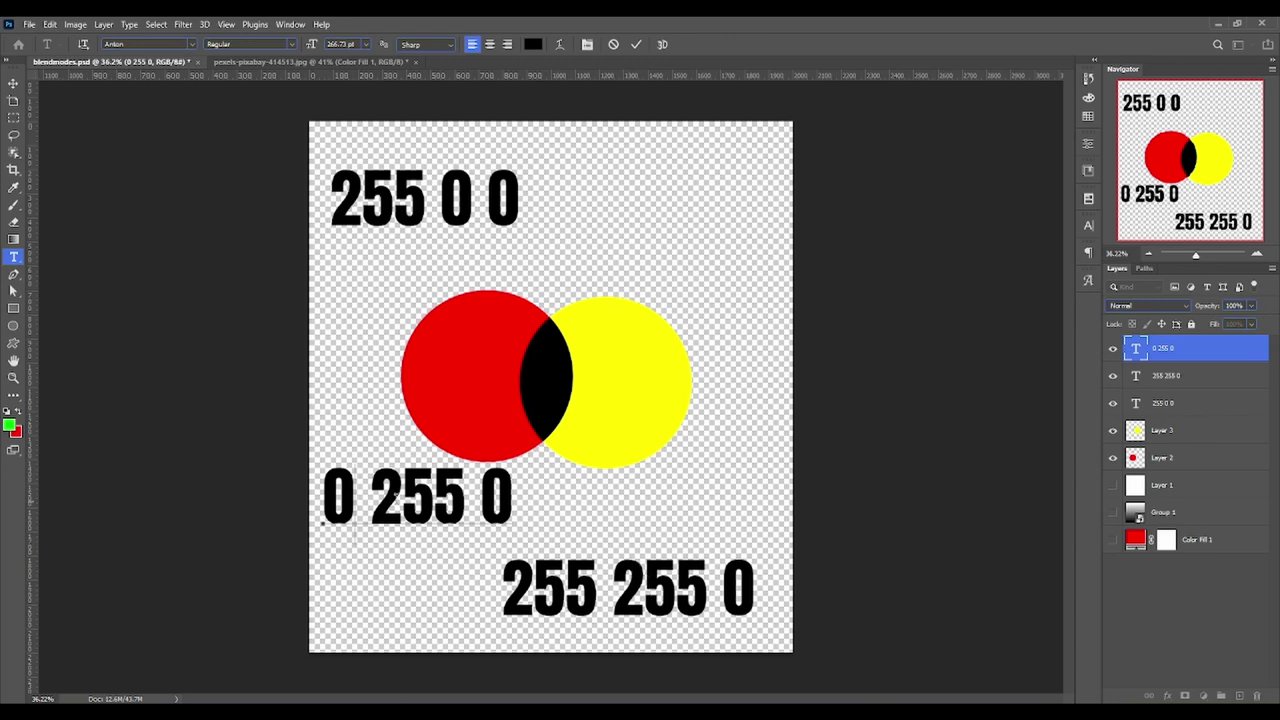
left_click(424, 503)
left_click_drag(466, 497, 382, 486)
type("0")
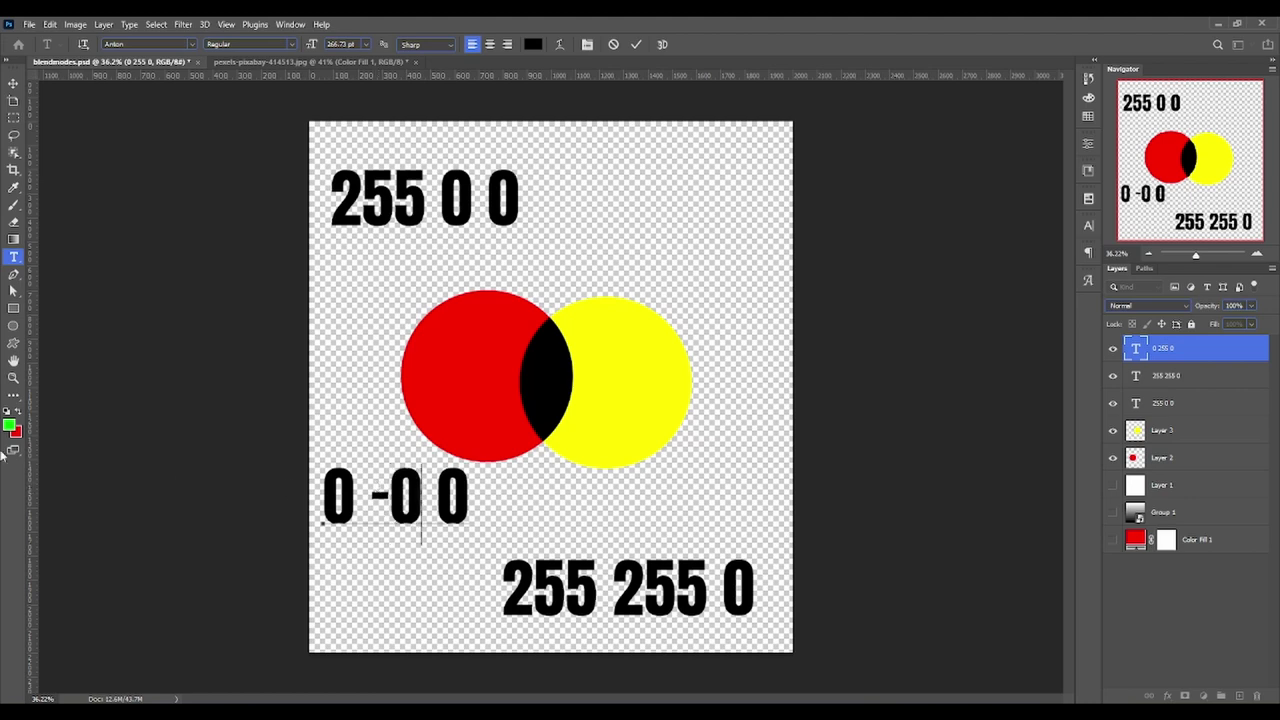
- Change the digit after the minus to 255 so the label reads 0 -255 0, then view the foreground colour values
left_click(11, 428)
key("Left")
key("Delete")
type("2")
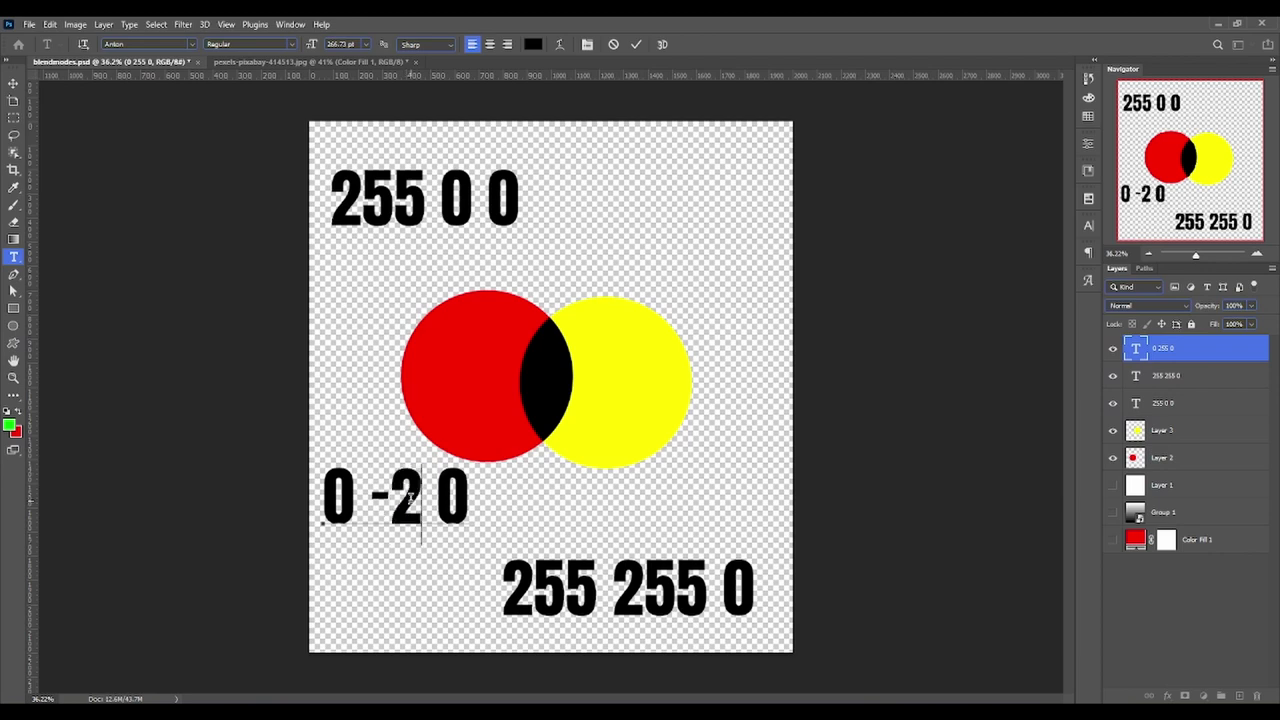
type("55")
left_click(11, 427)
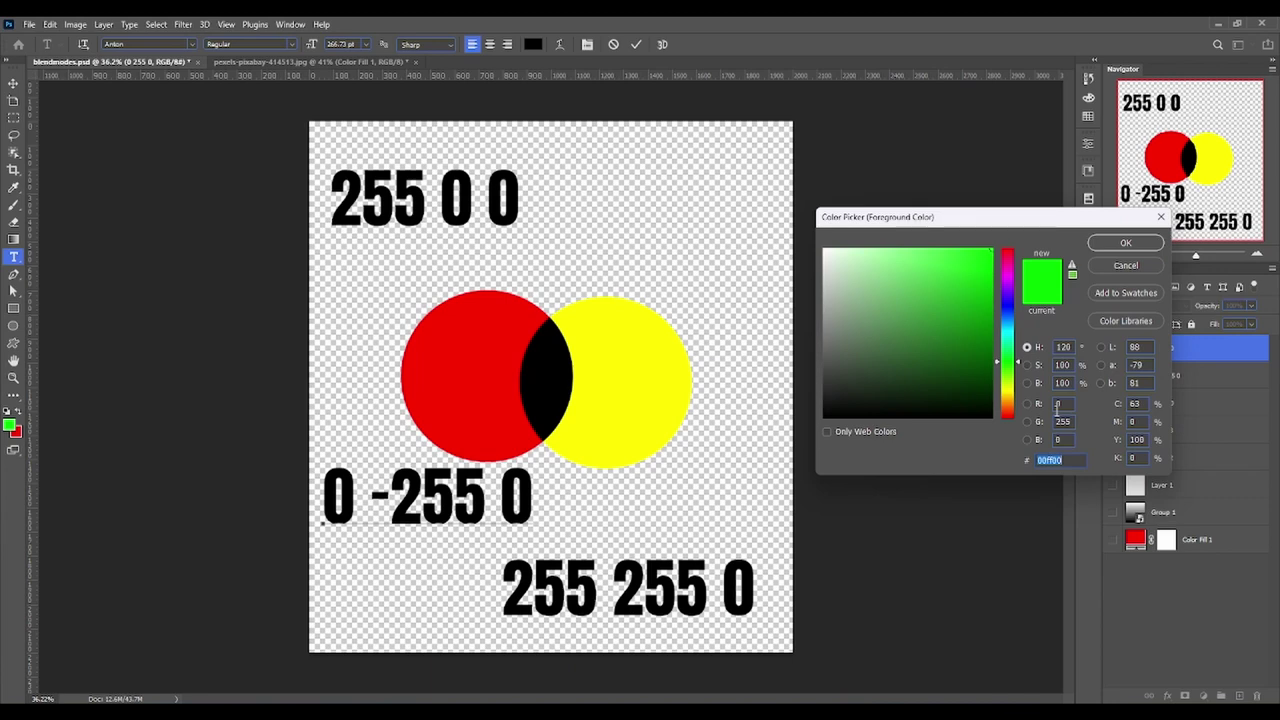
- Replace -255 in the lower-left label with 0 so it reads 0 0 0
left_click(1126, 265)
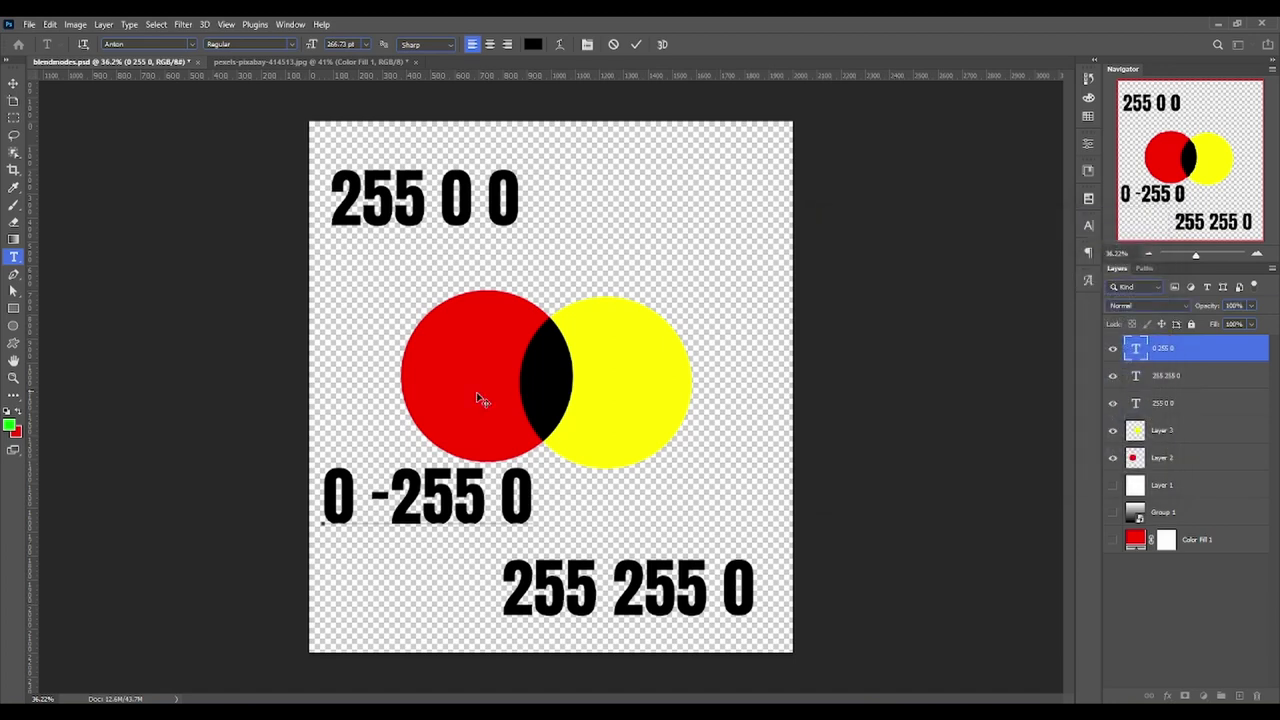
left_click_drag(371, 495, 485, 486)
type("0")
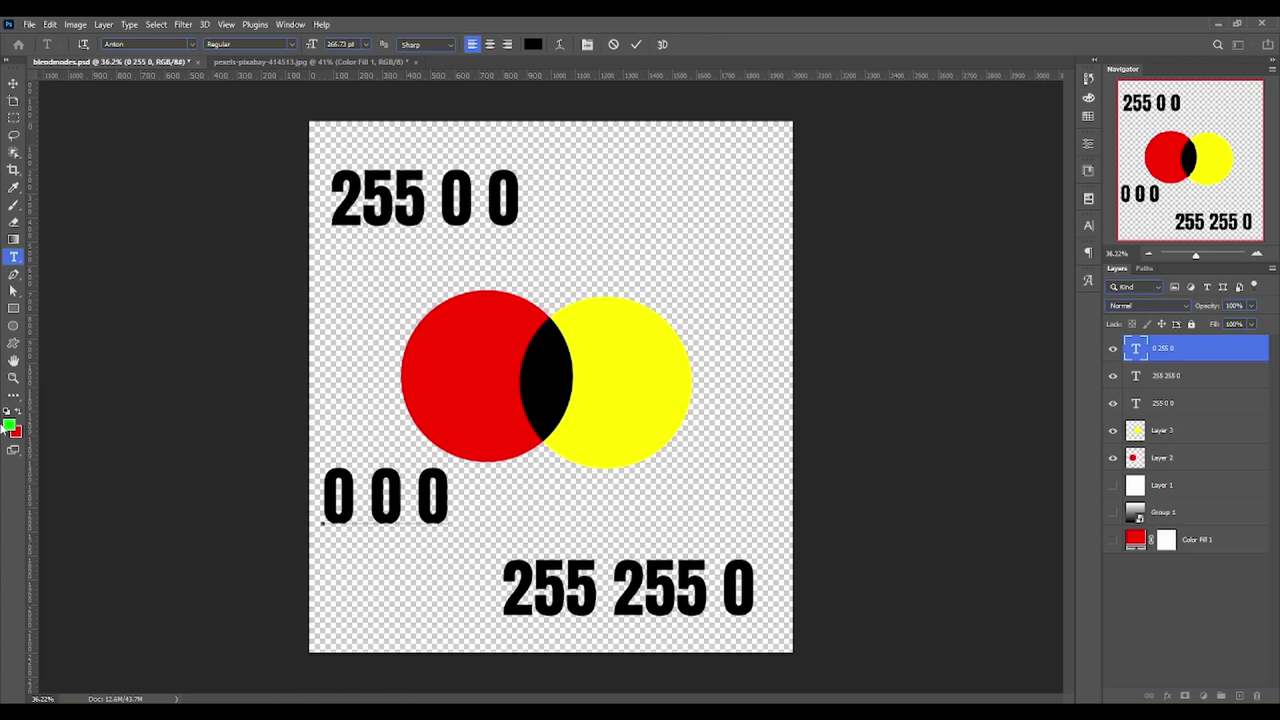
- Sample the yellow circle and black overlap colours in the Color Picker, then commit the label text
left_click(9, 428)
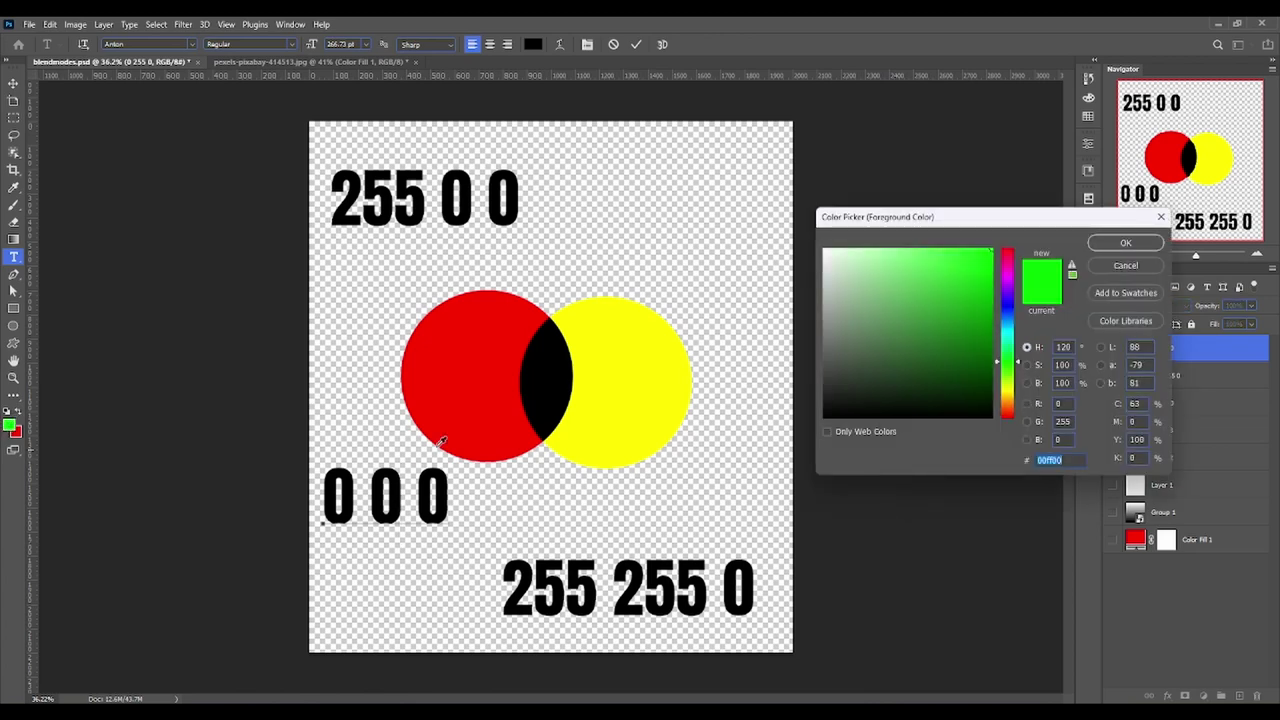
left_click(554, 372)
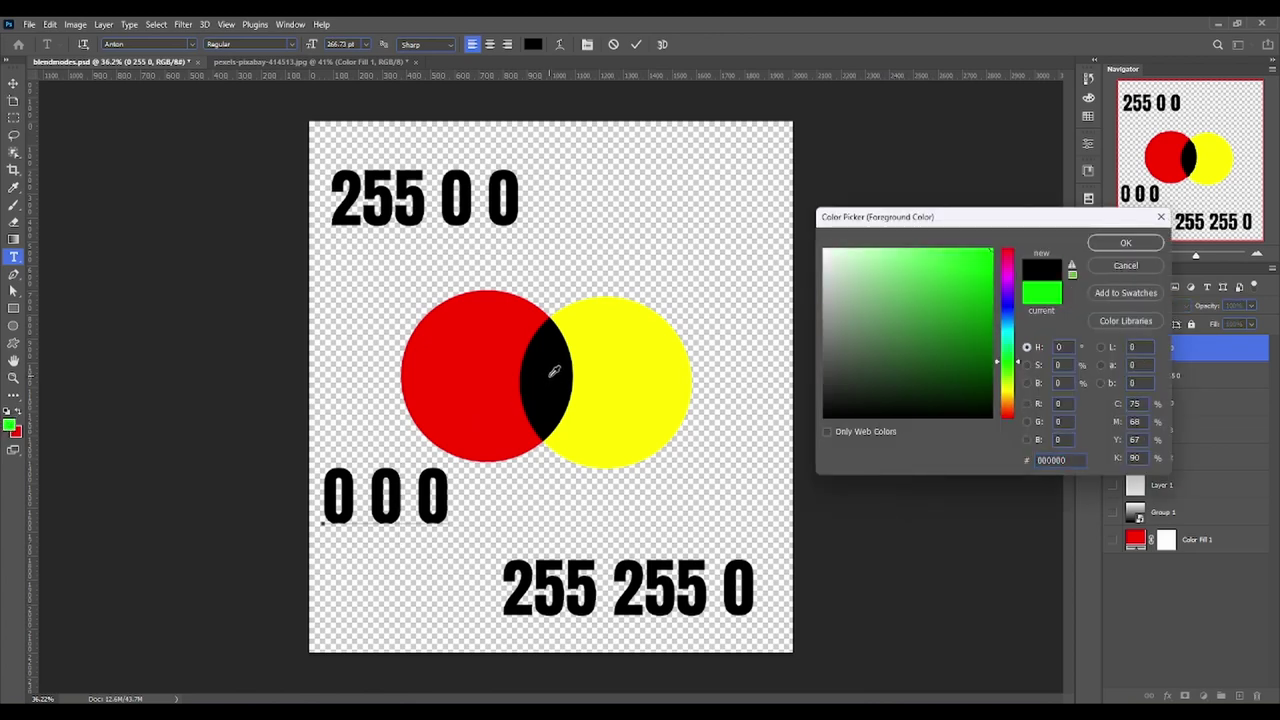
left_click(636, 377)
left_click(540, 367)
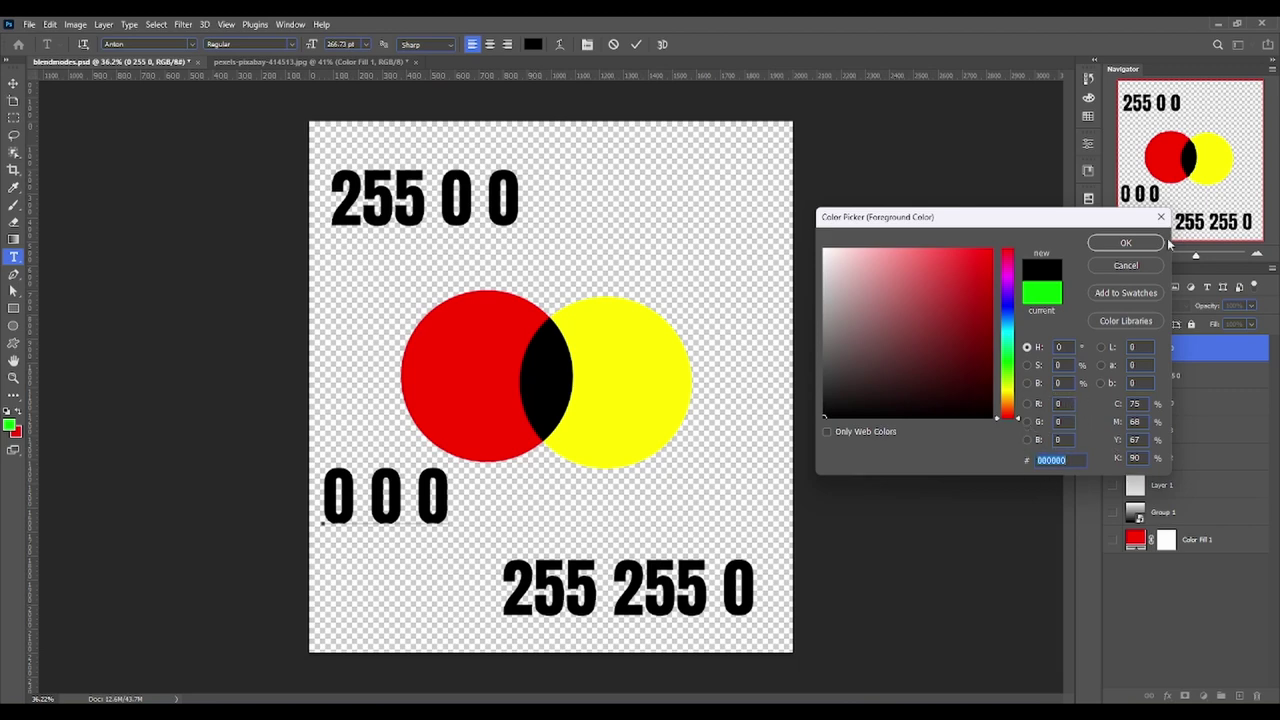
left_click(1125, 243)
key("v")
left_click(1180, 428)
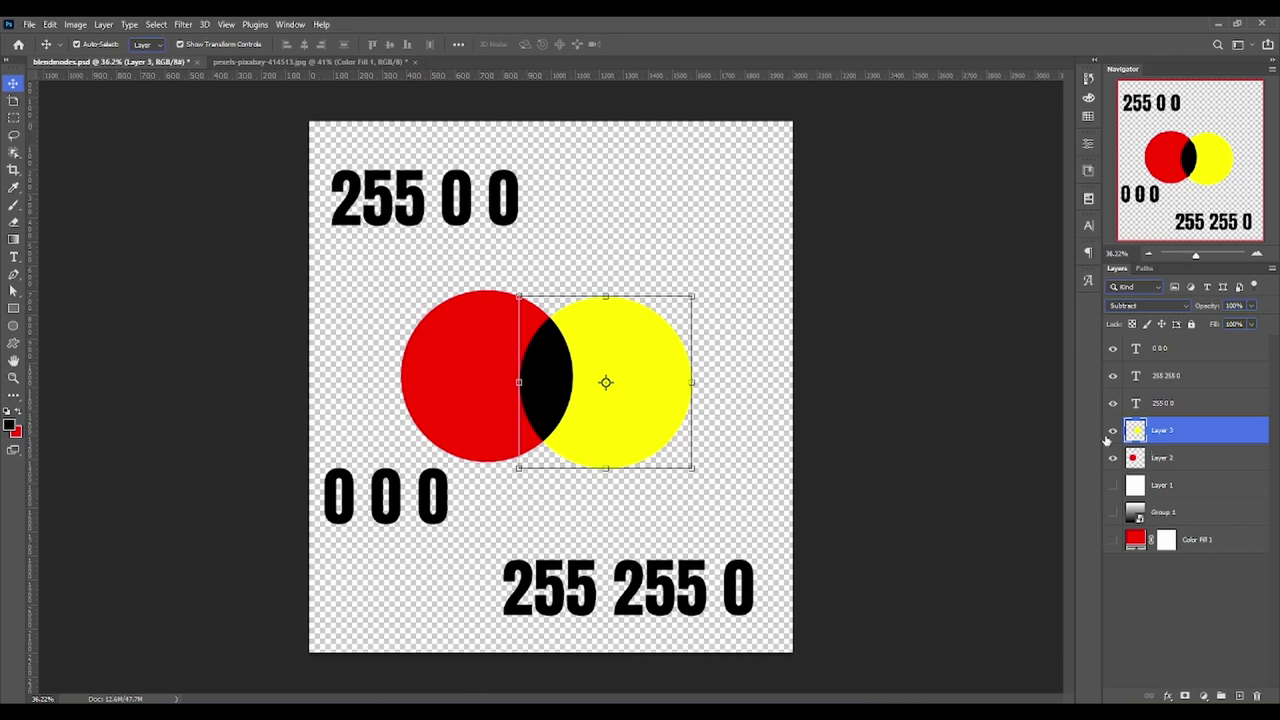
- Set the brush colour to white and paint a dot over the red circle on the yellow Subtract layer
left_click(1112, 431)
left_click(13, 205)
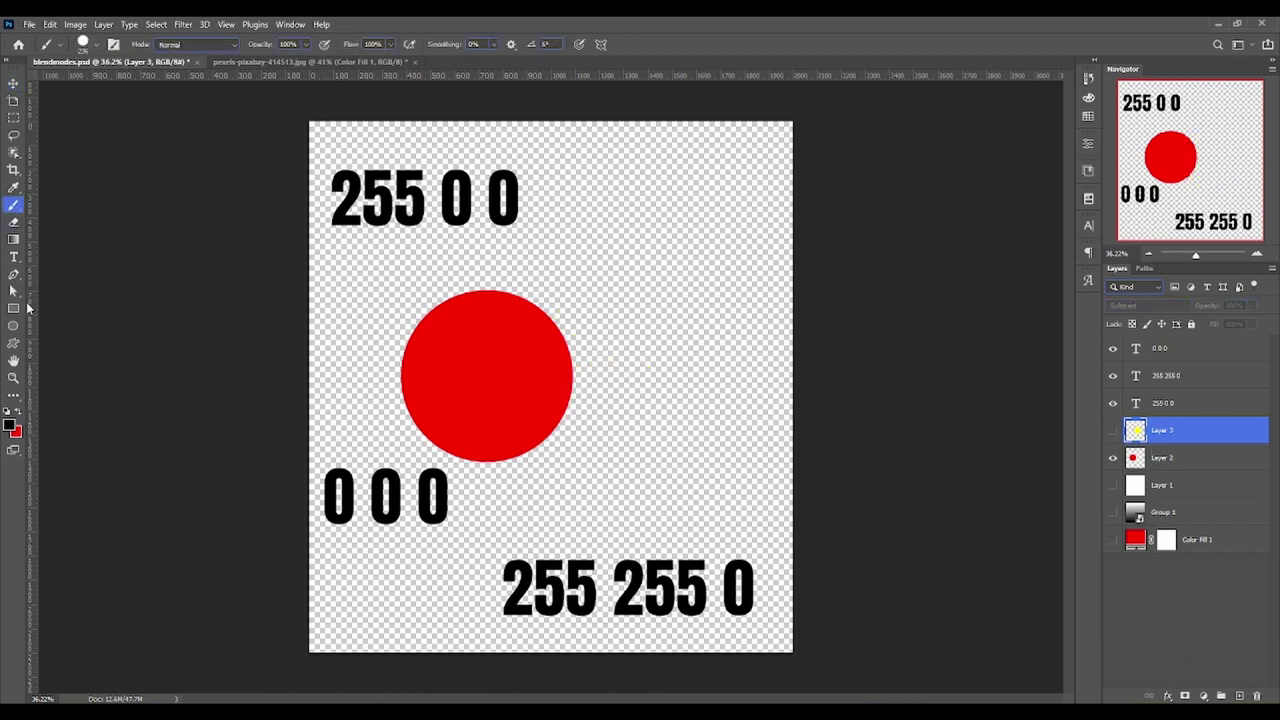
left_click(1112, 430)
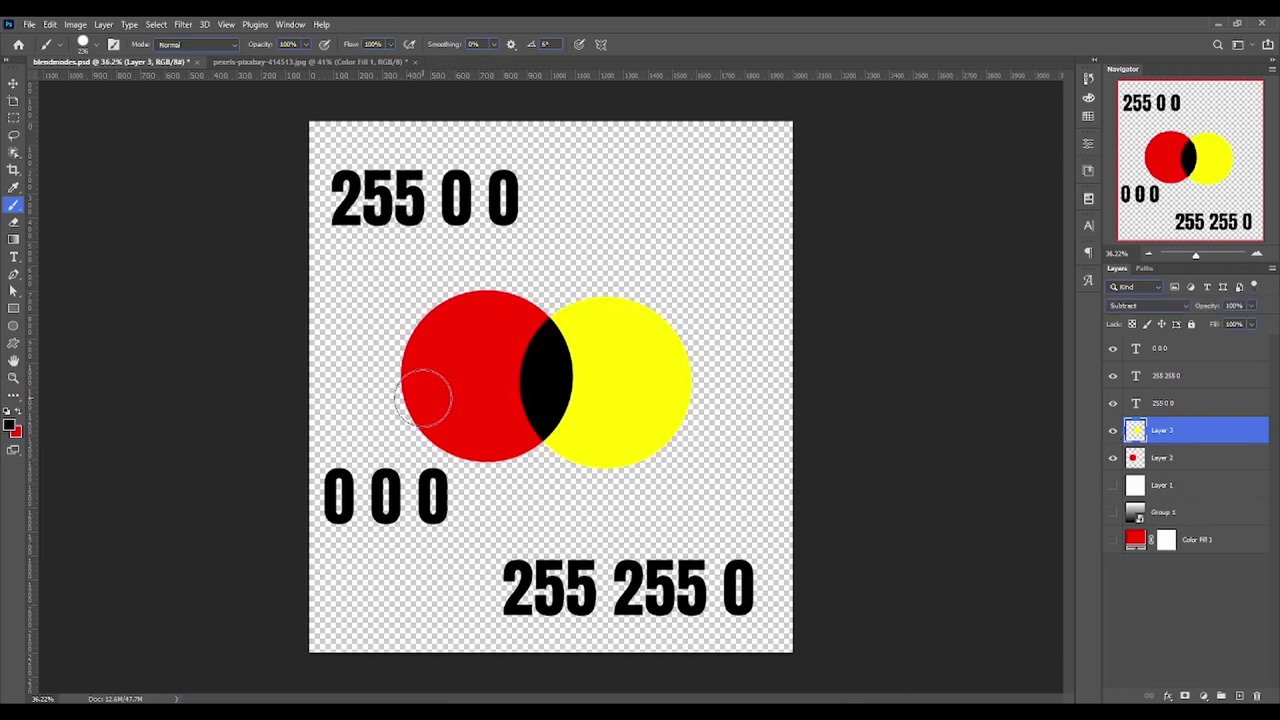
left_click(17, 411)
left_click(10, 428)
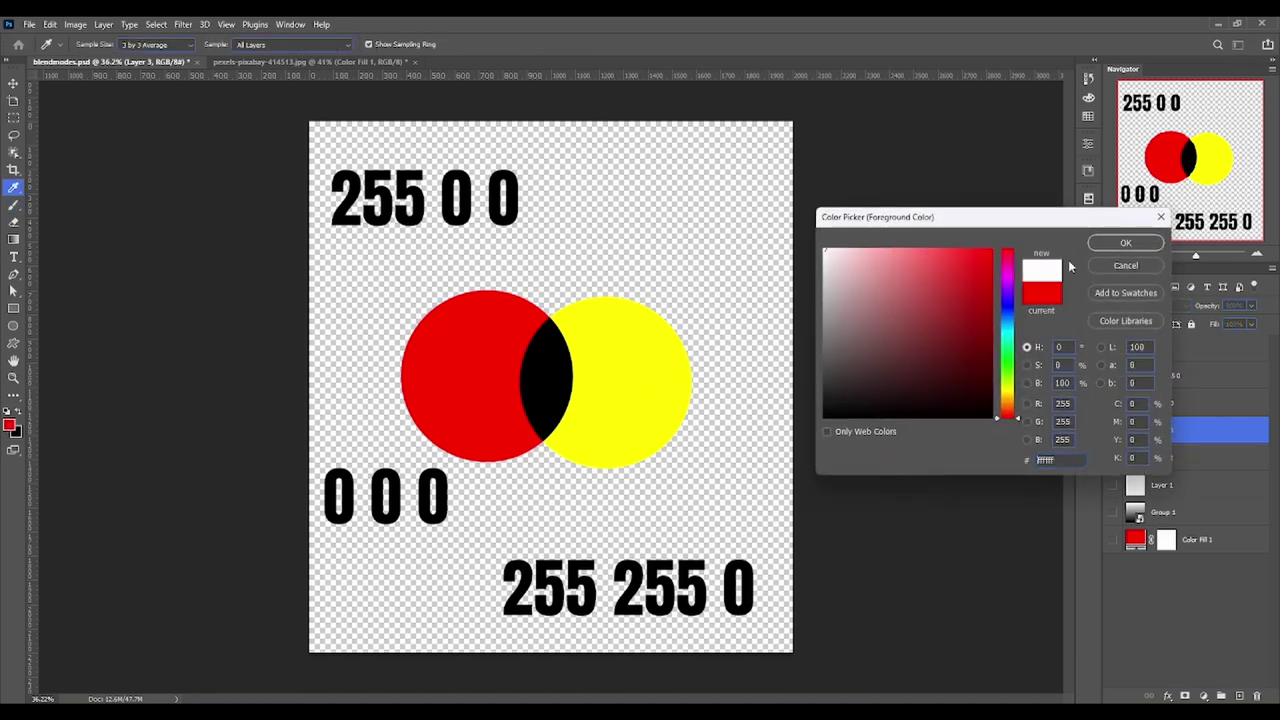
left_click(1121, 245)
left_click(447, 389)
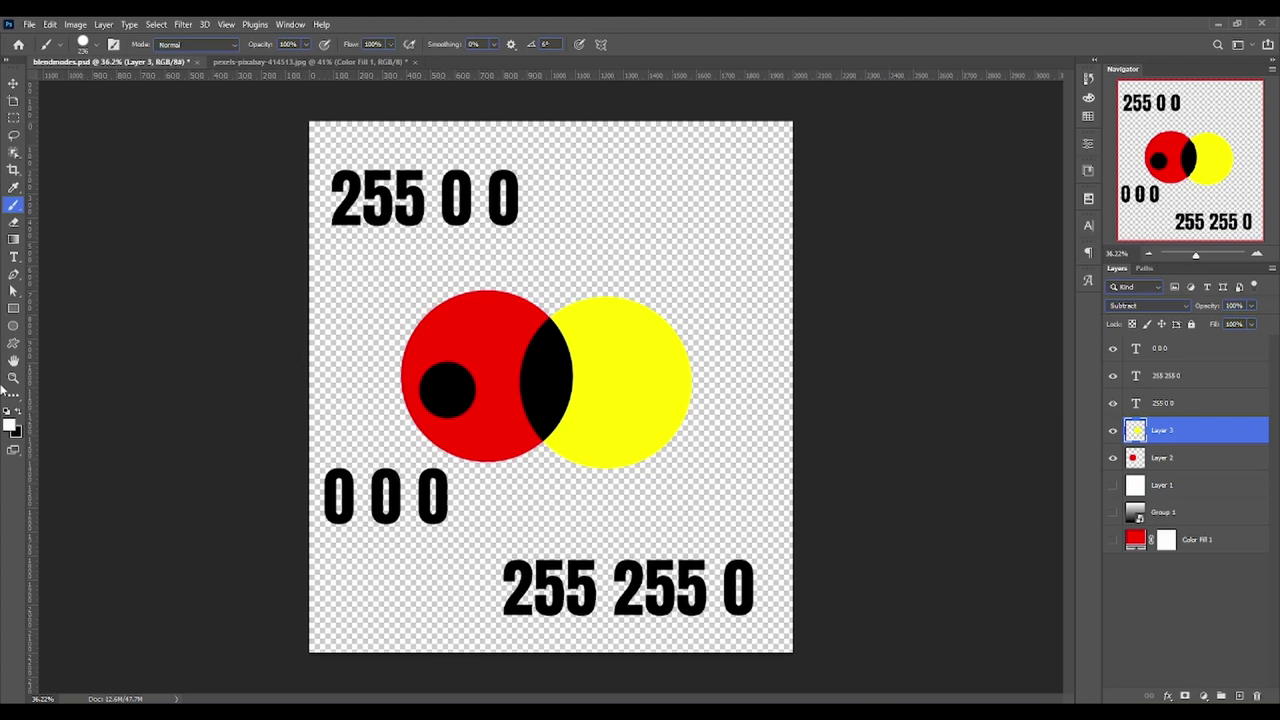
- Restore black as foreground, toggle the red circle's visibility to compare, and check the colour values
left_click(19, 412)
left_click(1113, 457)
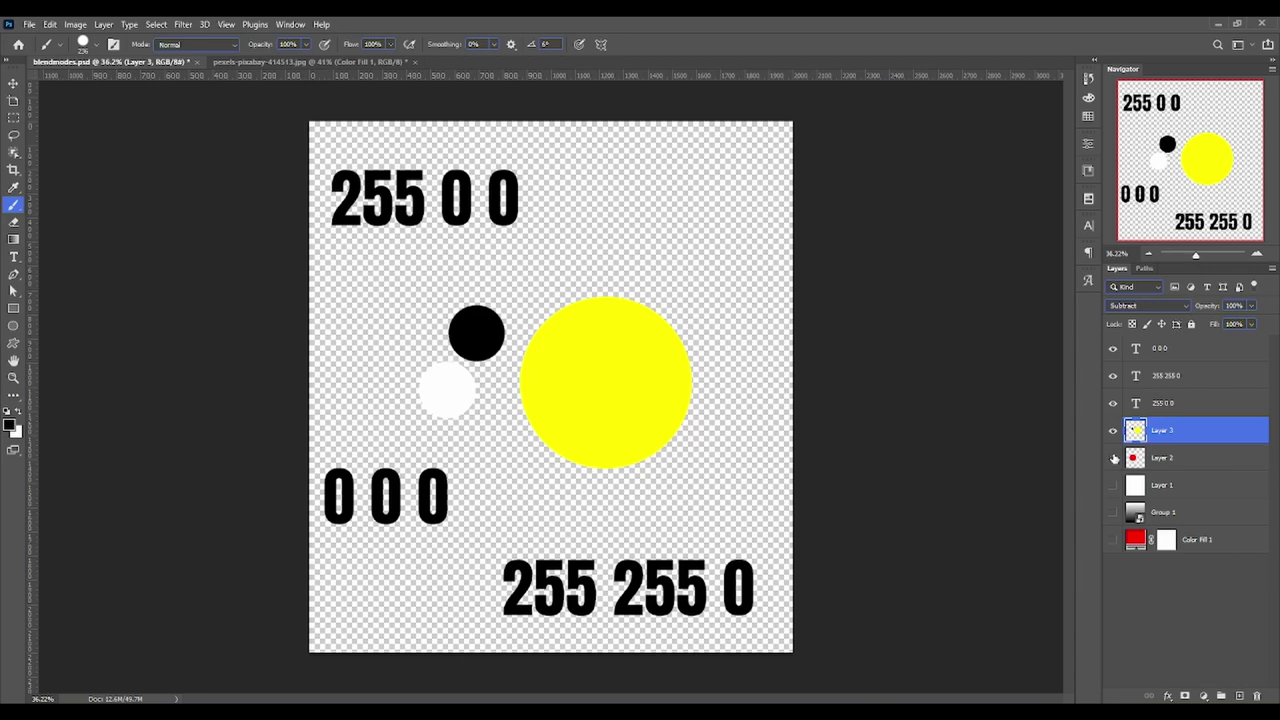
left_click(1113, 457)
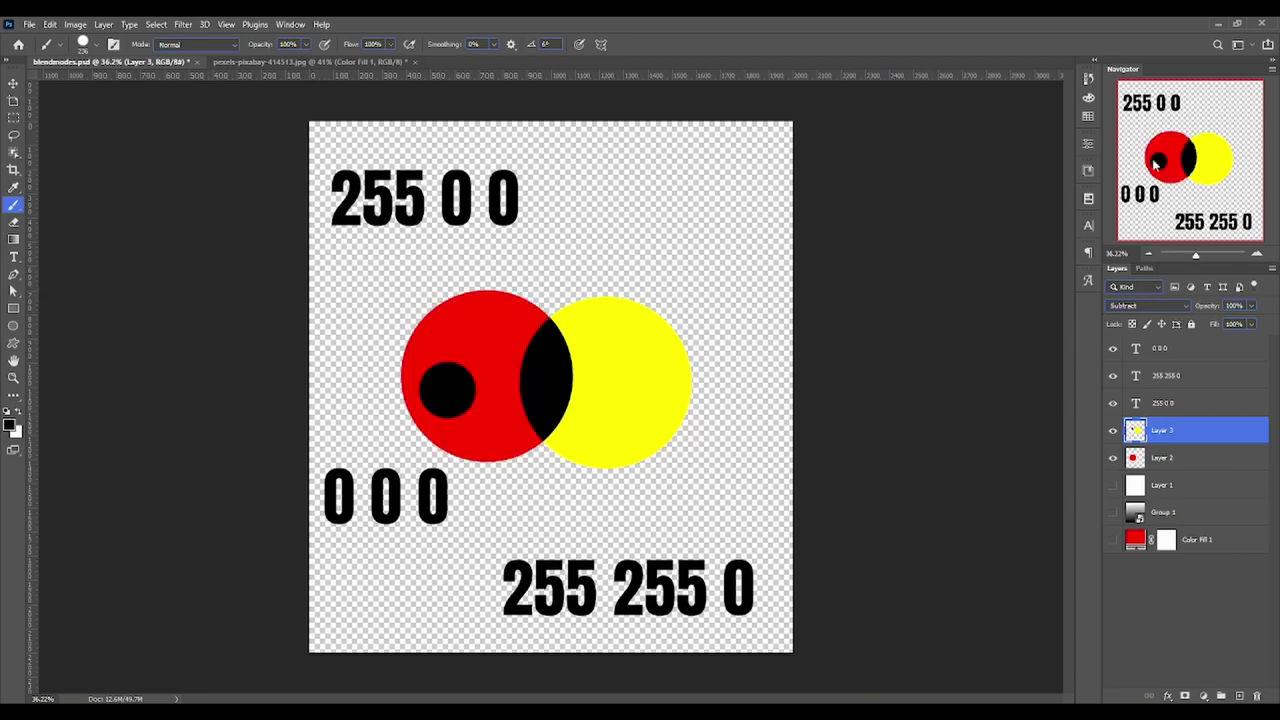
left_click(10, 426)
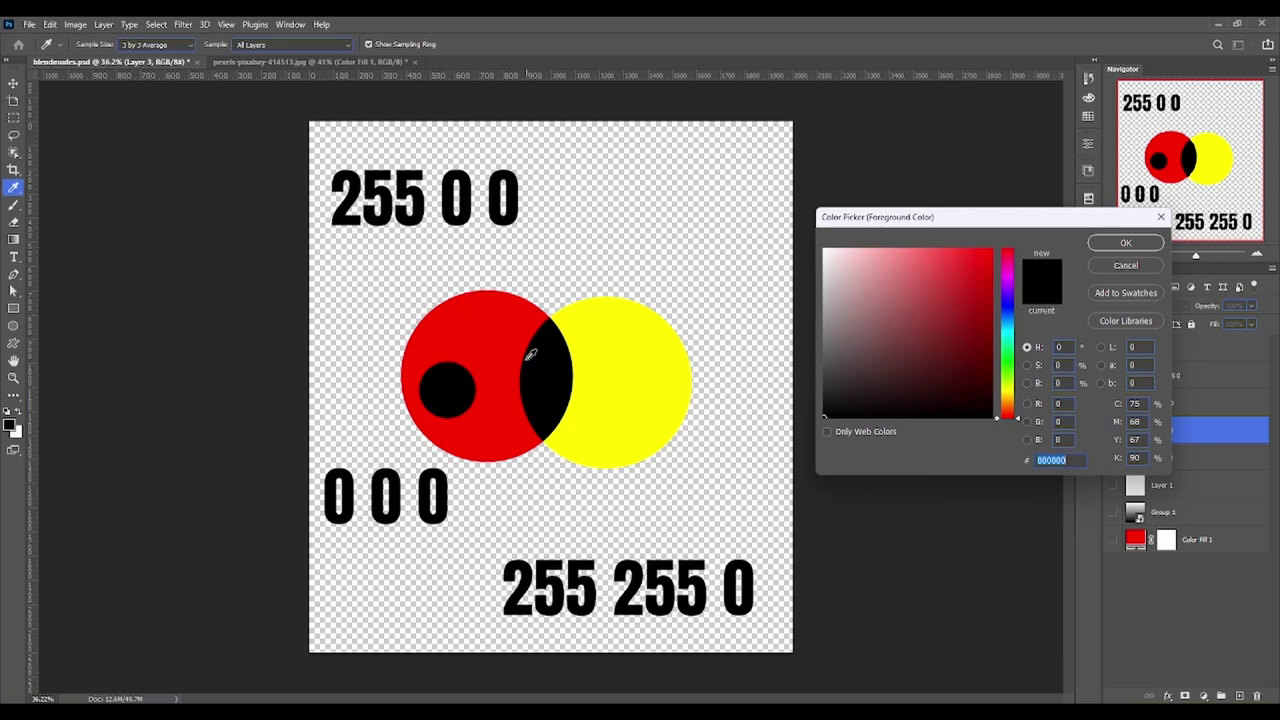
left_click(1142, 268)
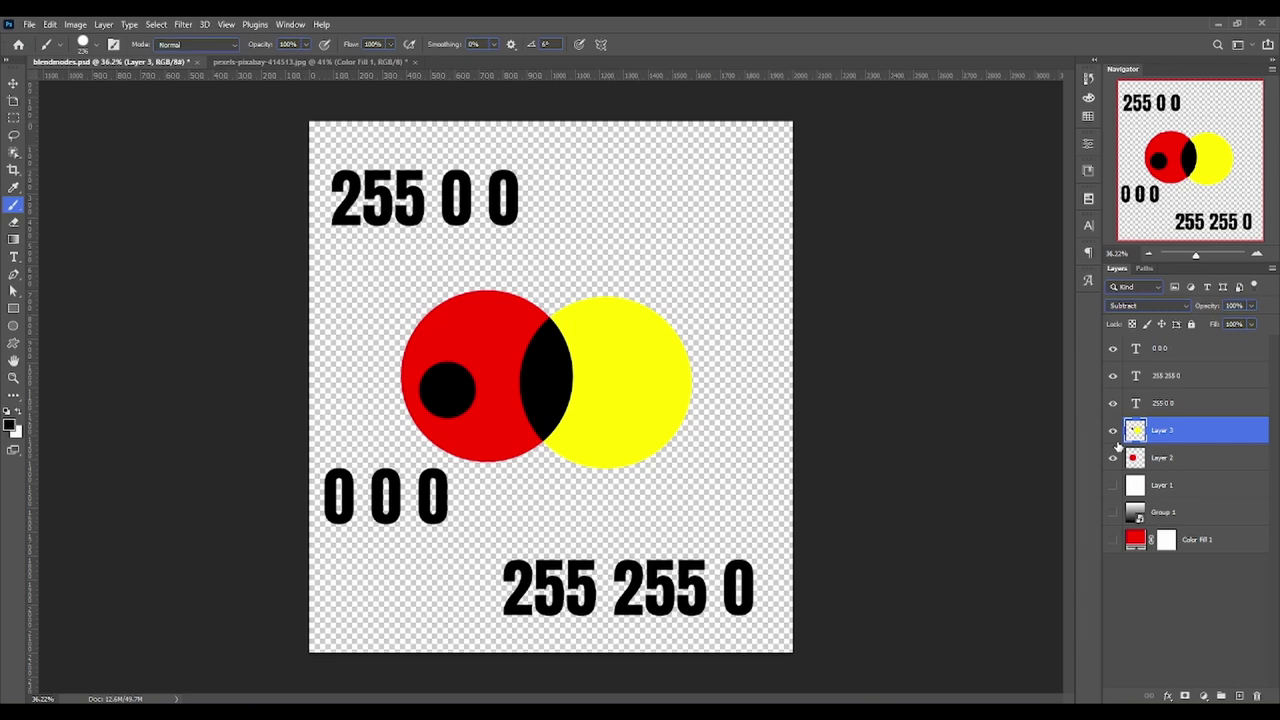
- Switch to the pexels-pixabay mountain photo and hide the Group 1 gradient bands
left_click(1148, 306)
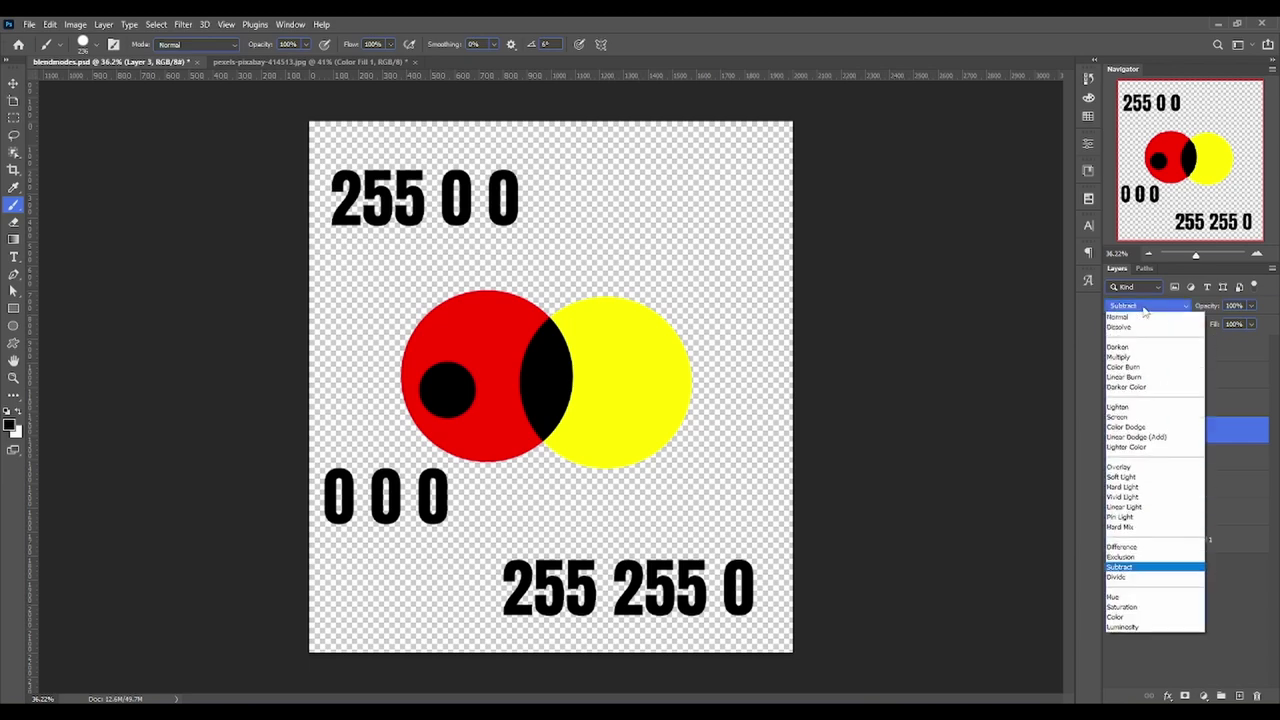
left_click(925, 448)
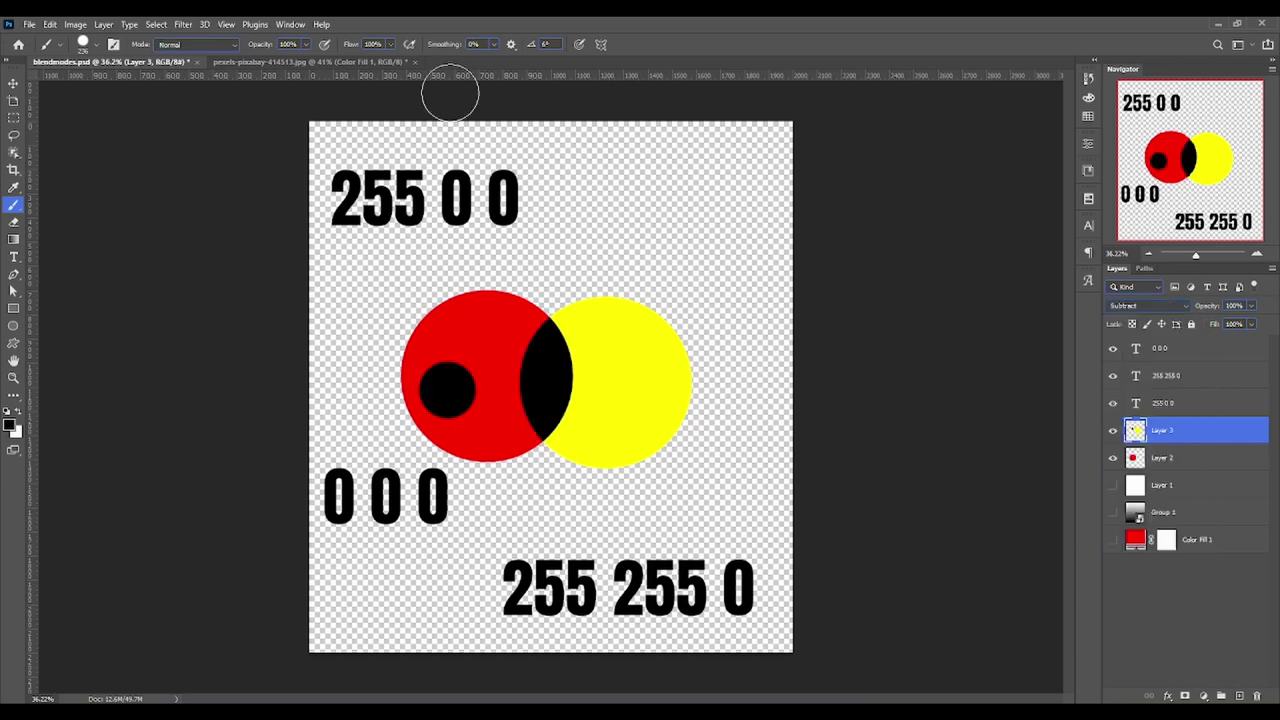
left_click(341, 62)
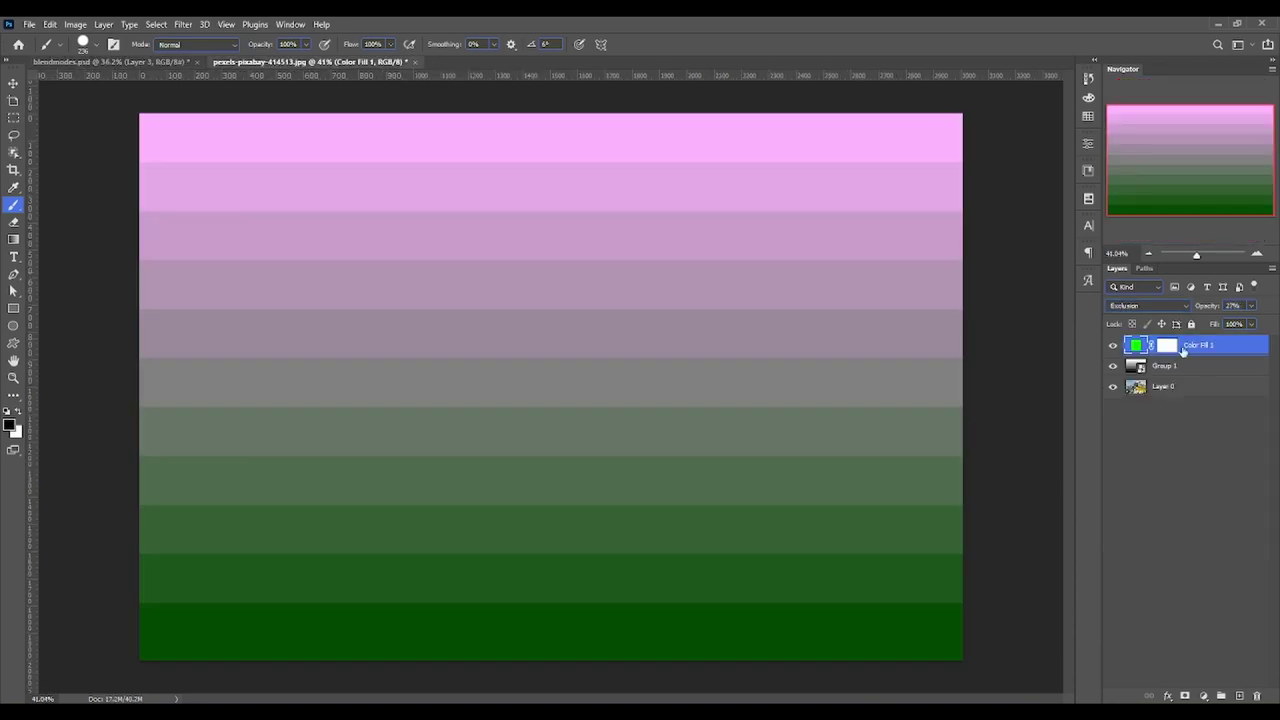
left_click(1113, 366)
- Set Color Fill 1's blend mode to Divide
left_click(1129, 307)
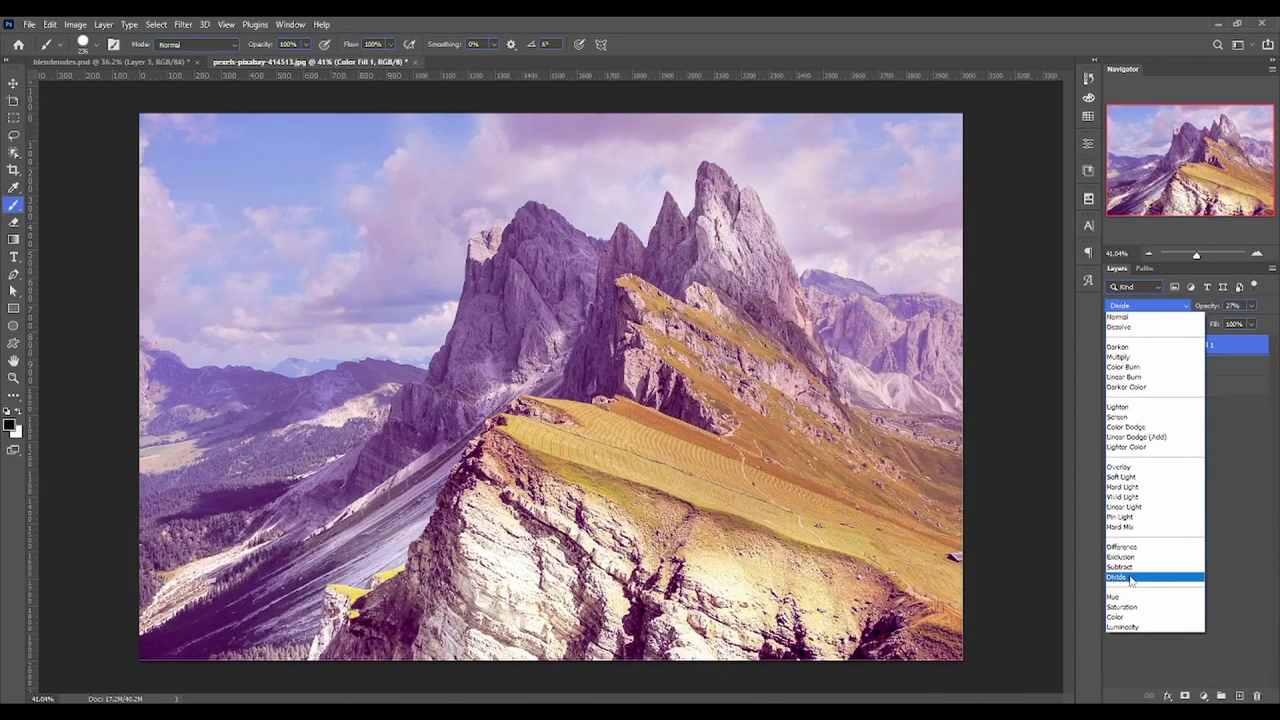
left_click(1131, 578)
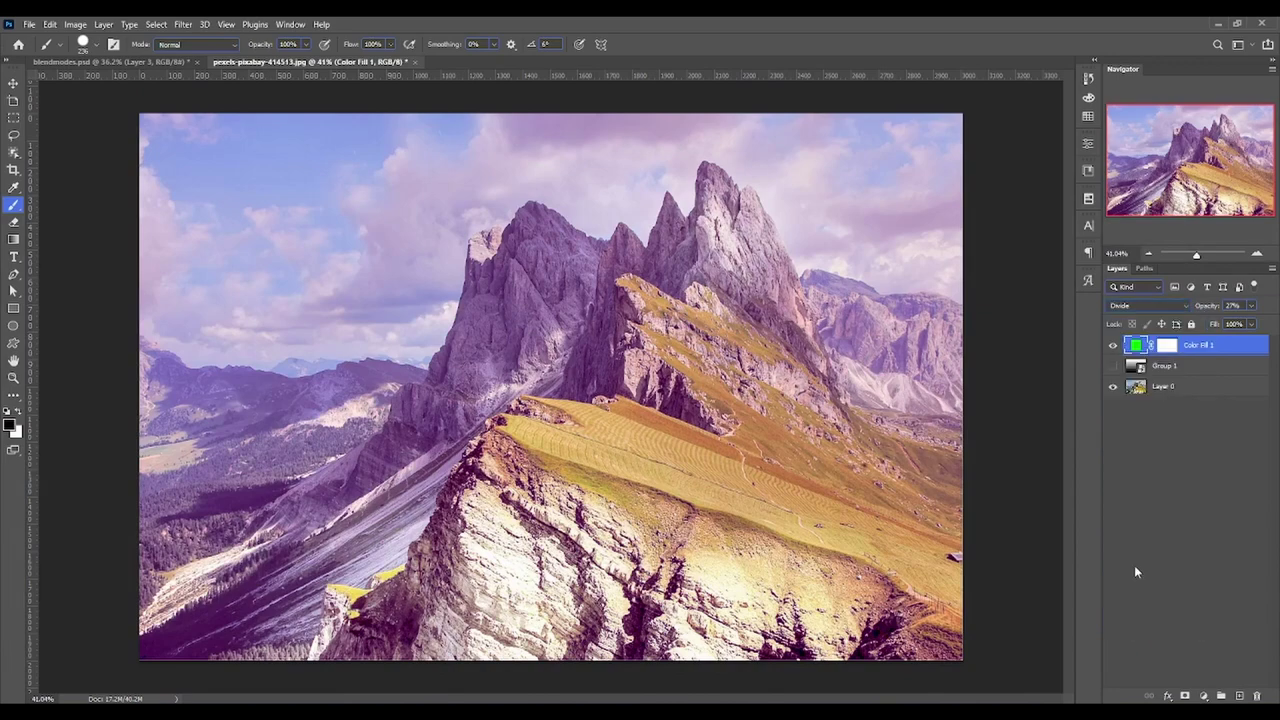
left_click(1136, 310)
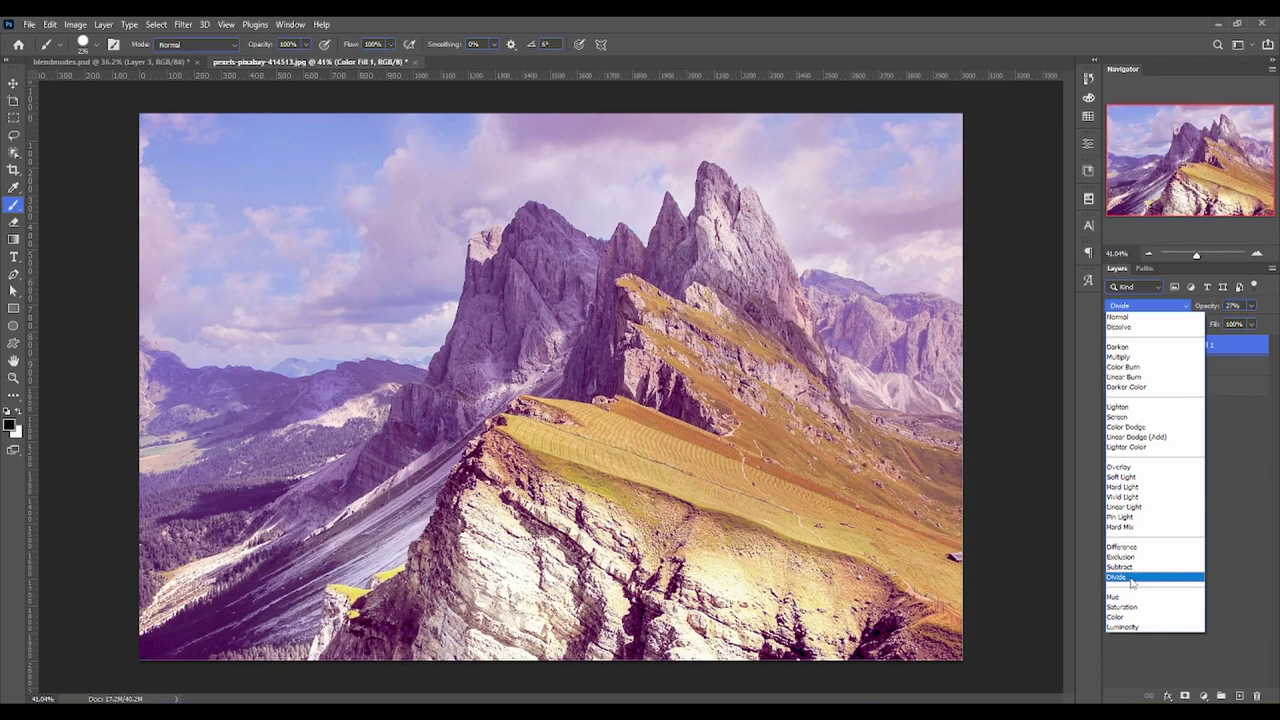
left_click(1131, 578)
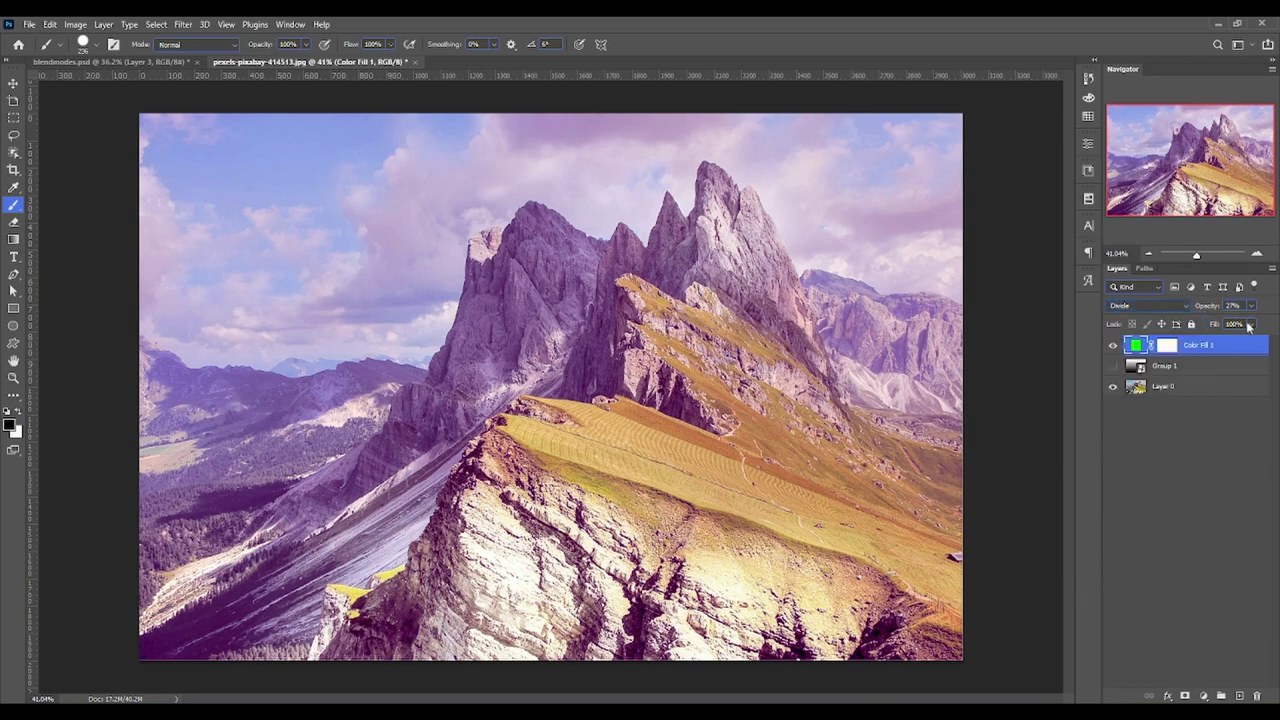
left_click(1250, 306)
- Raise Color Fill 1's opacity to 100% and preview blue and cyan fill colours
left_click_drag(1242, 318, 1269, 321)
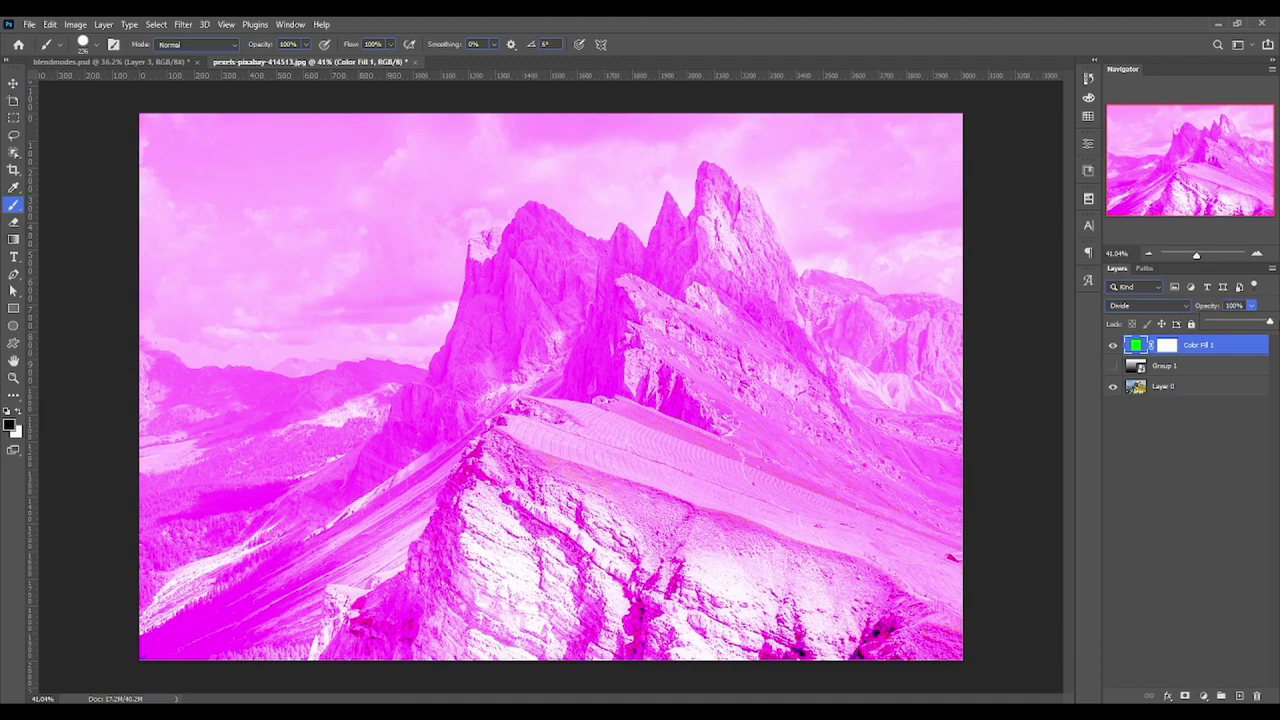
double_click(1136, 345)
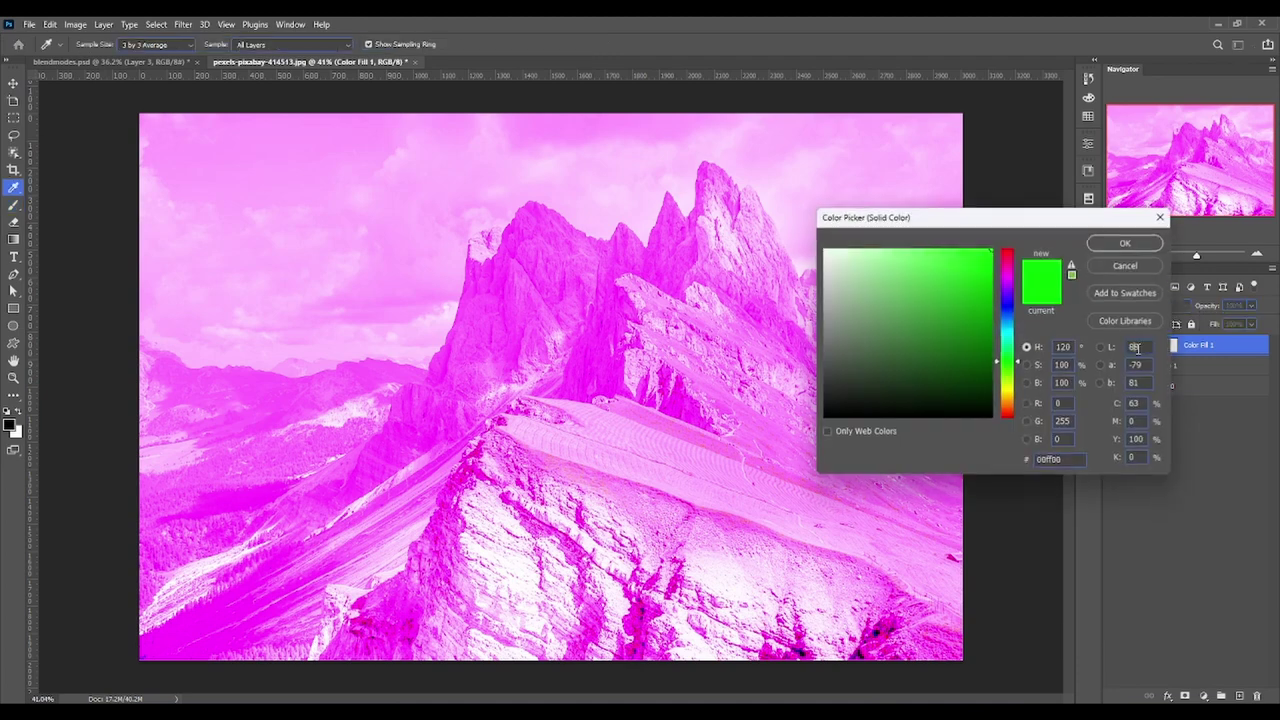
left_click(1007, 307)
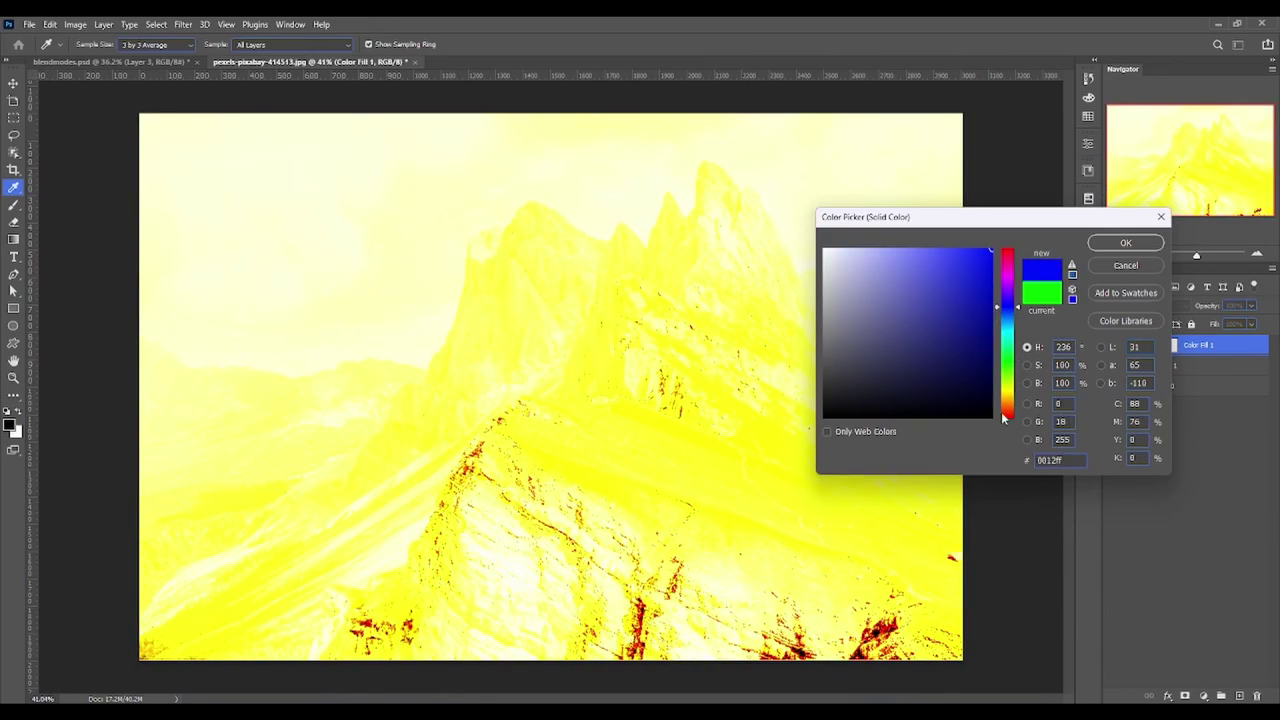
mouse_move(1004, 419)
left_mouse_down()
mouse_move(997, 240)
mouse_move(1013, 334)
left_mouse_up()
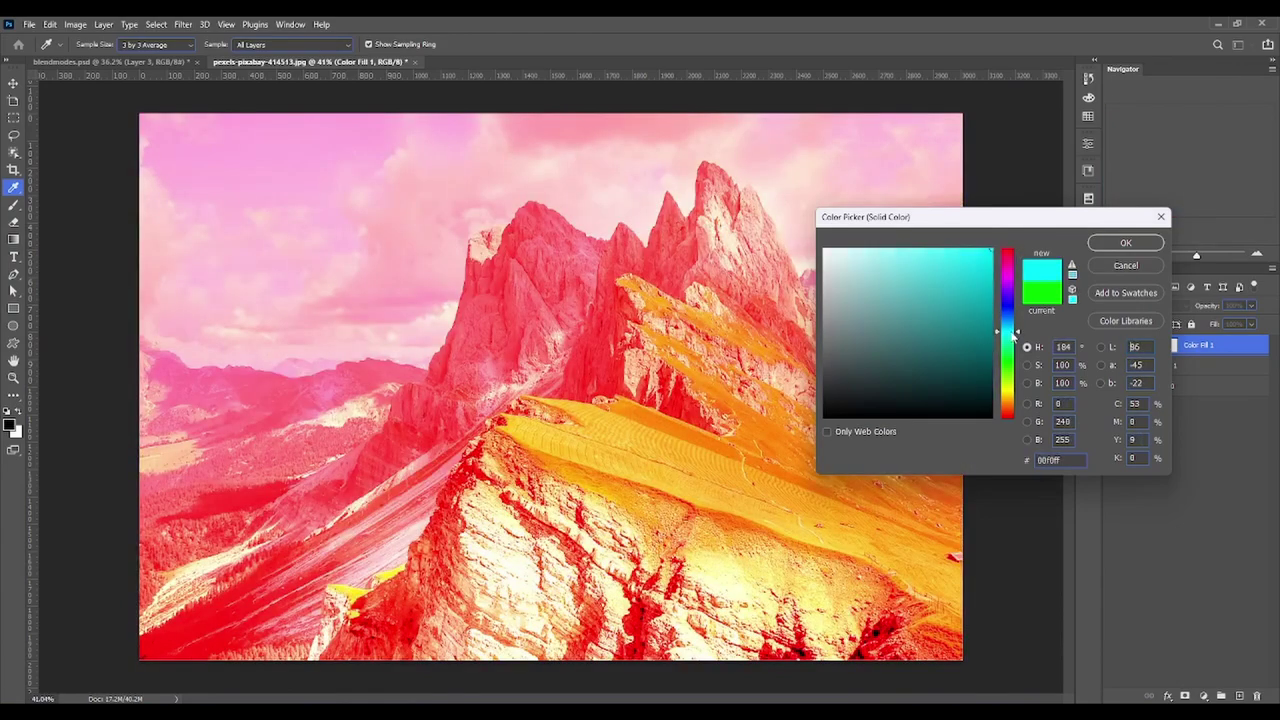
- Cancel the colour change to keep the green fill, leaving Divide as the blend mode
left_click(1100, 268)
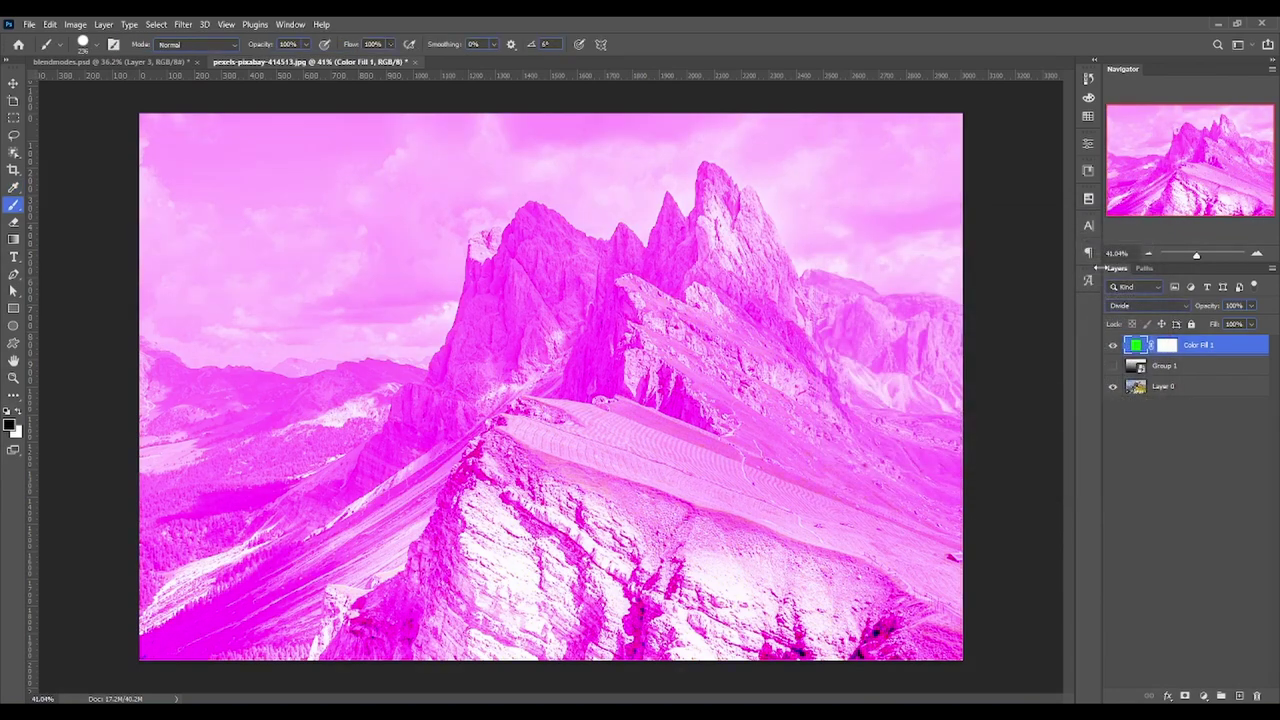
left_click(1141, 309)
left_click(1245, 470)
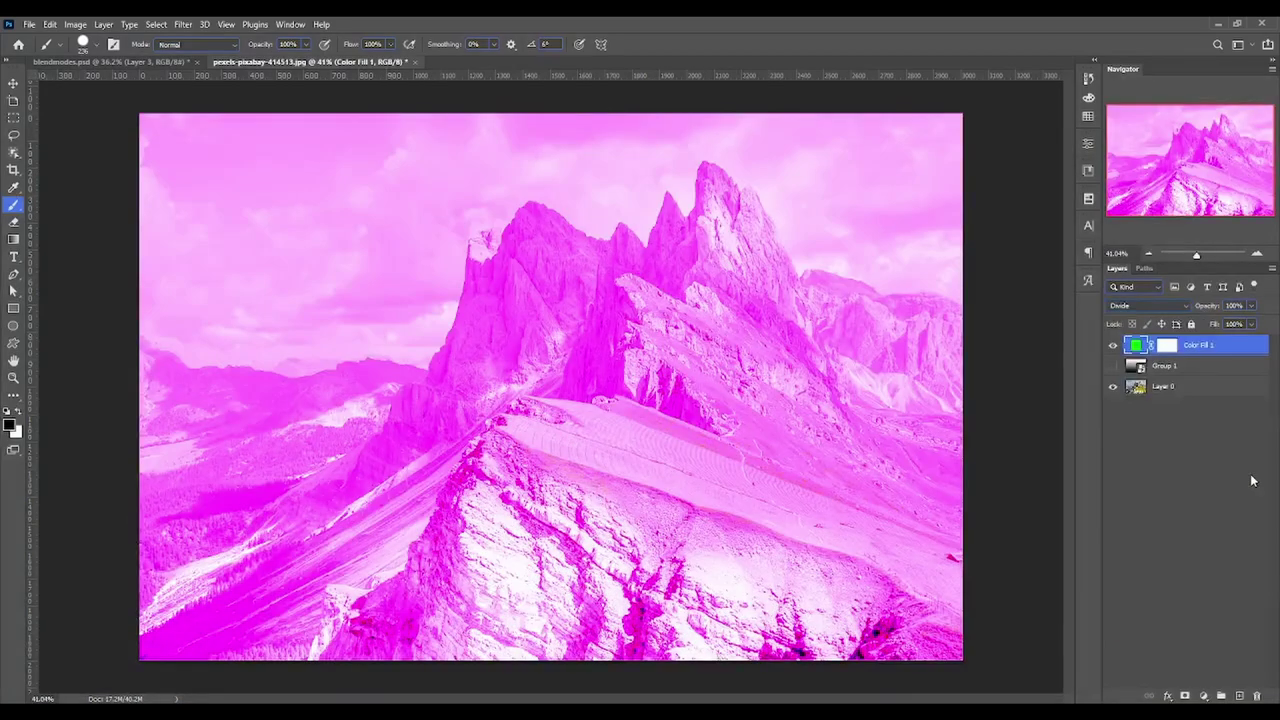